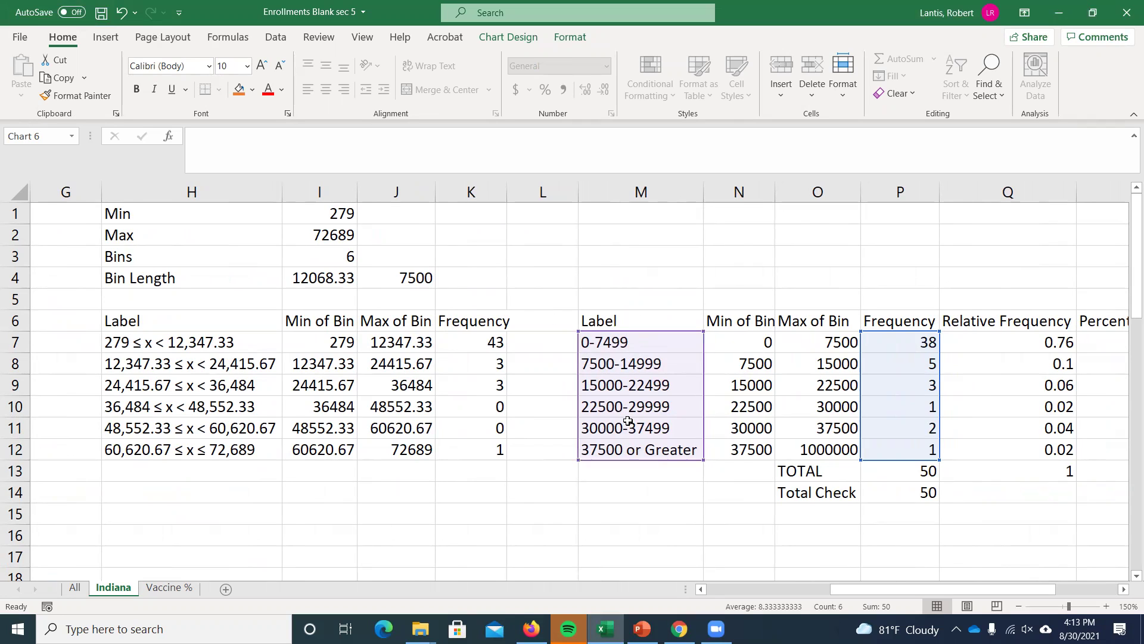
Step: Enter the heading "Cumulative Rel. Frequency" in cell S6 and fit column S to its width
left_click_drag(1025, 589, 1092, 591)
left_click(986, 326)
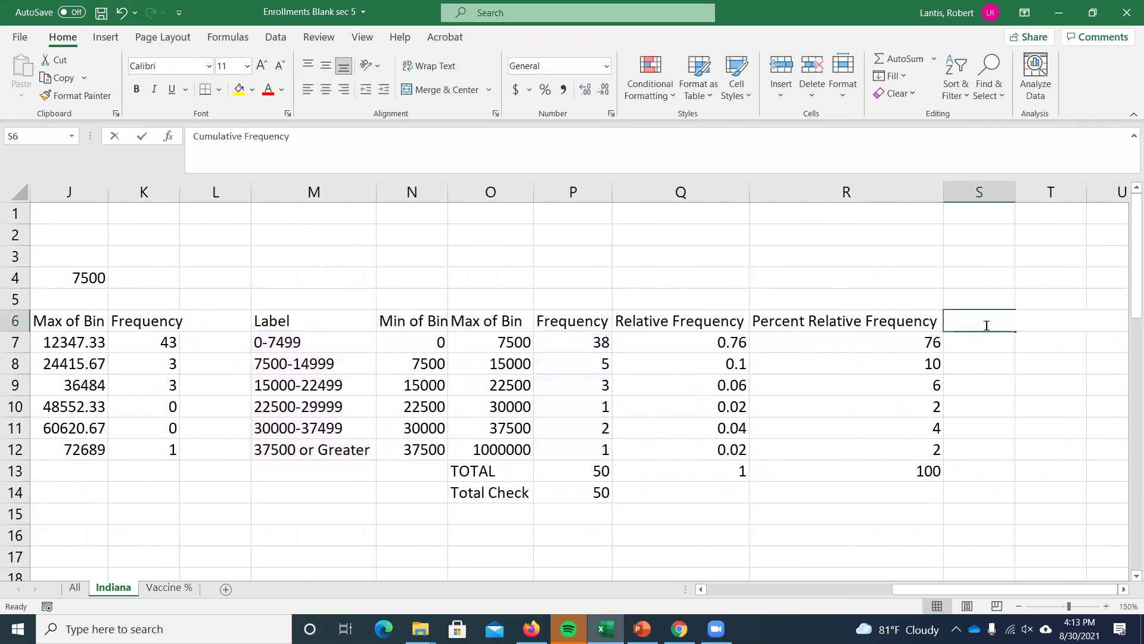
double_click(986, 325)
type("Rel.")
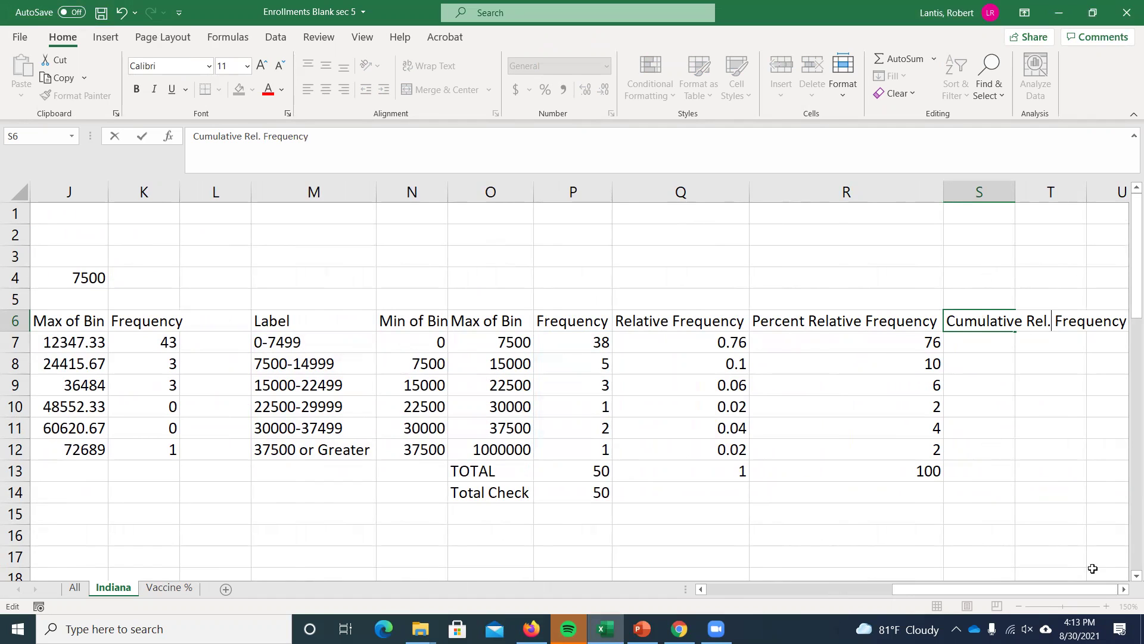
left_click(1123, 588)
left_click(1123, 589)
left_click(973, 449)
left_click(833, 343)
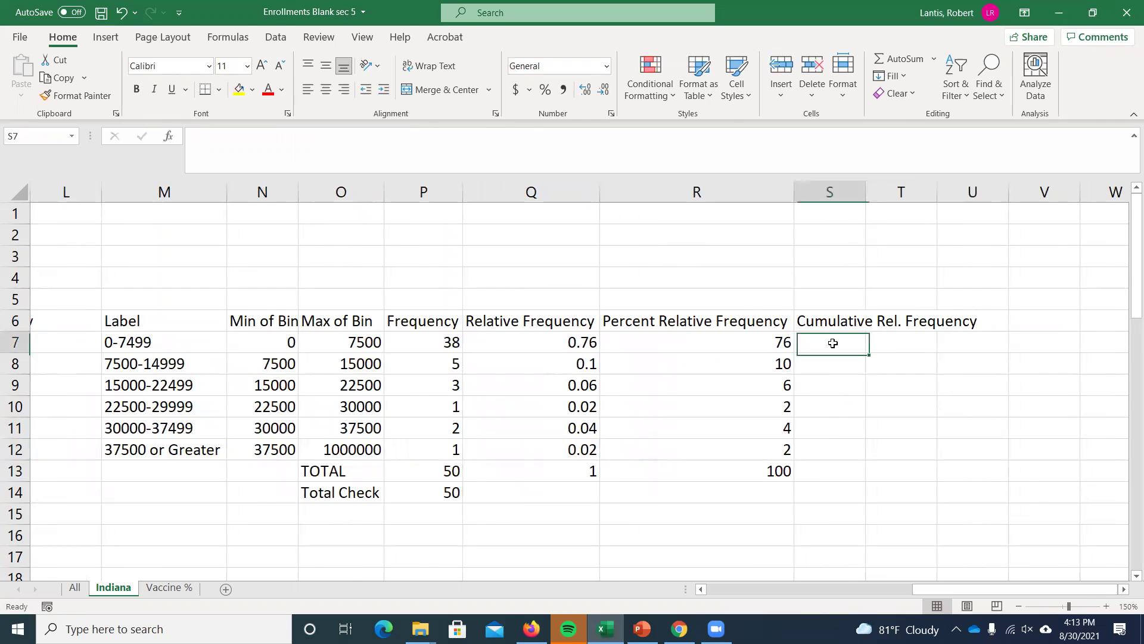
double_click(866, 192)
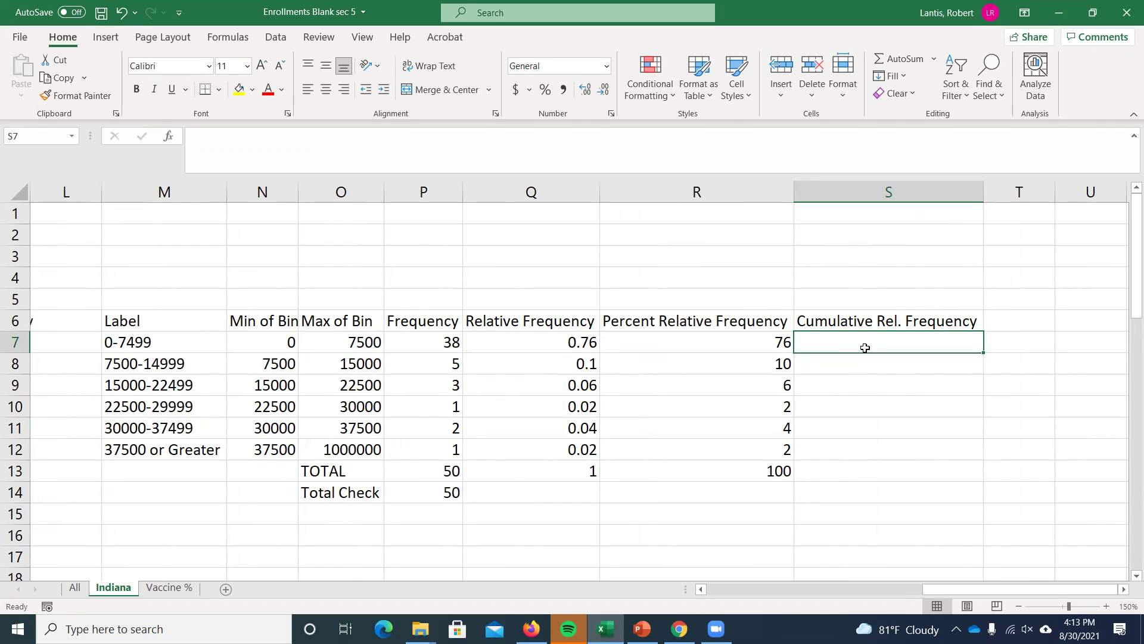
Step: Enter the formula =Q7 in cell S7 as the first cumulative relative frequency
type("=")
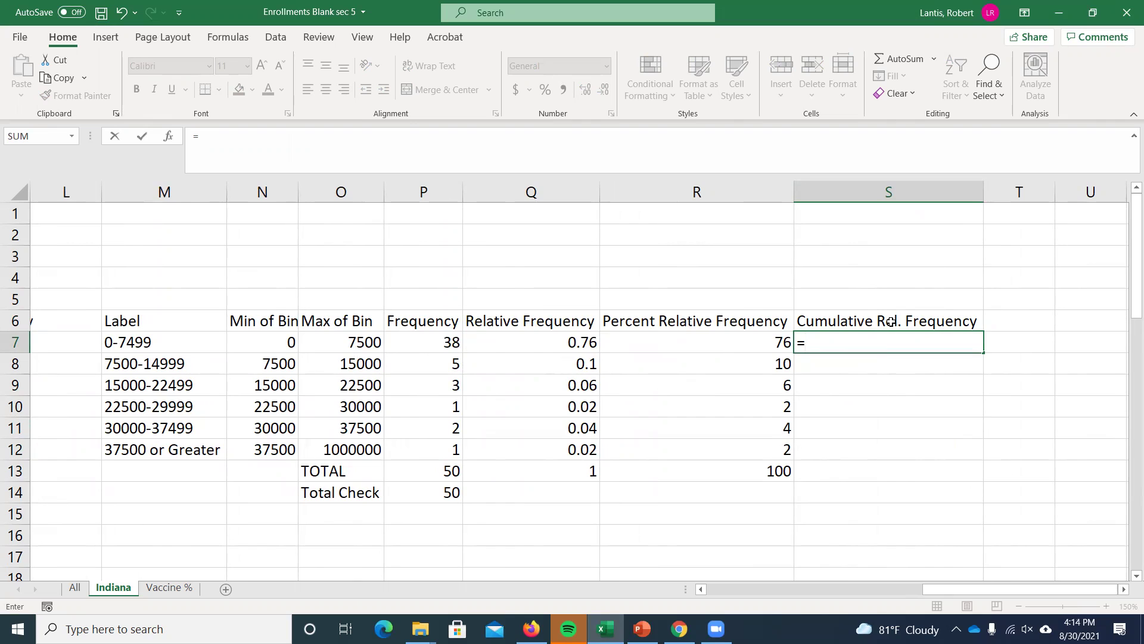
left_click(542, 343)
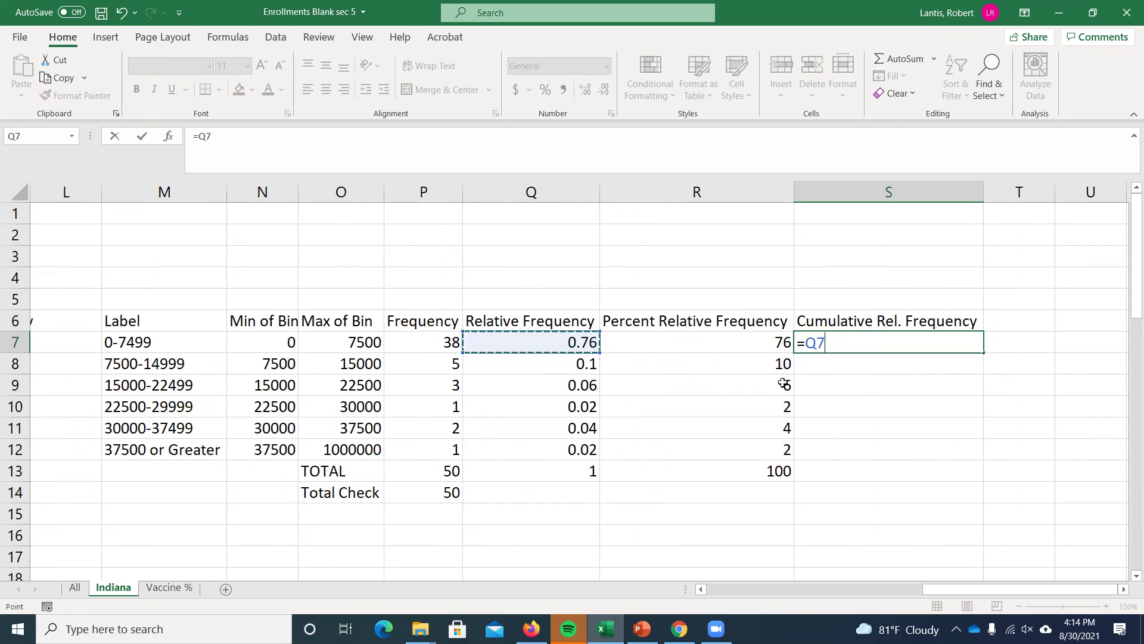
key("Return")
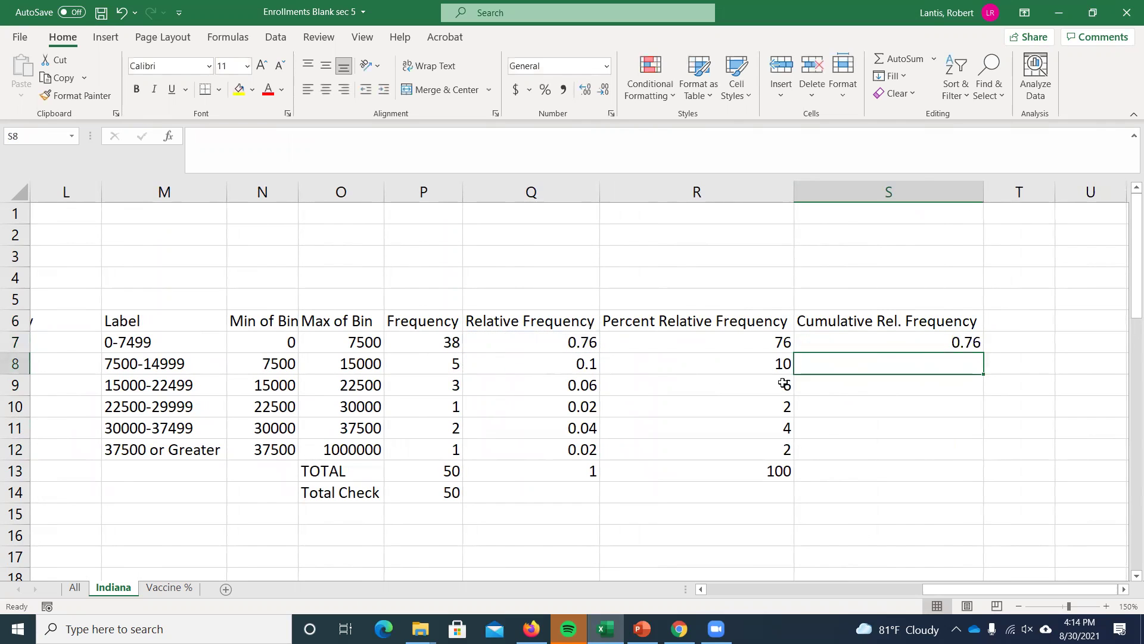
Step: Enter =Q8+Q7 in cell S8 to add the first two relative frequencies
type("=")
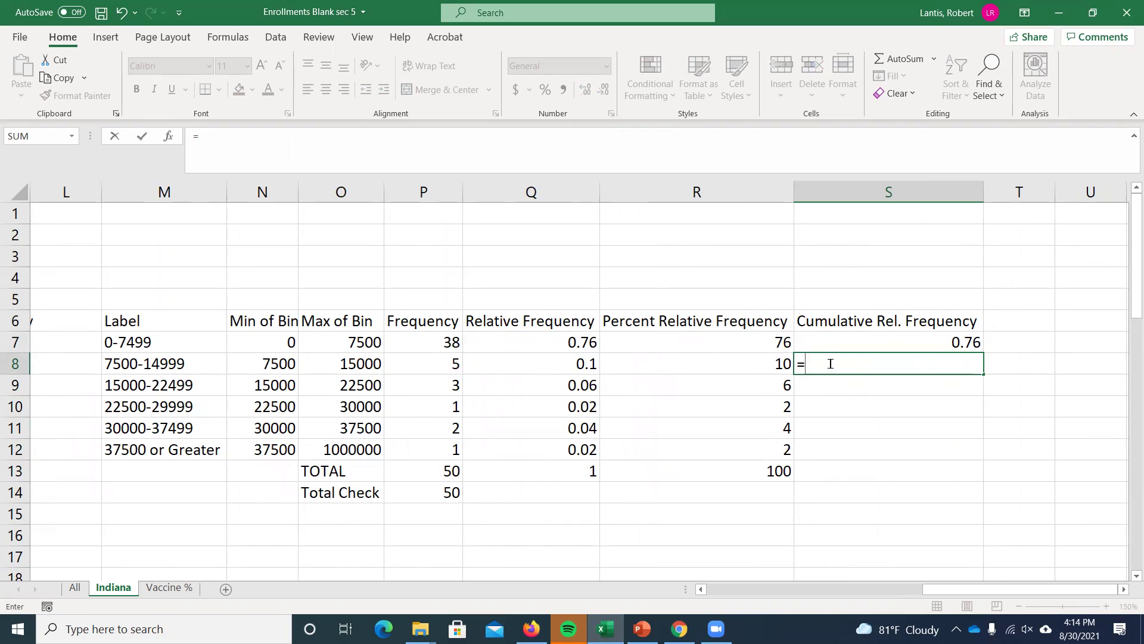
left_click(552, 363)
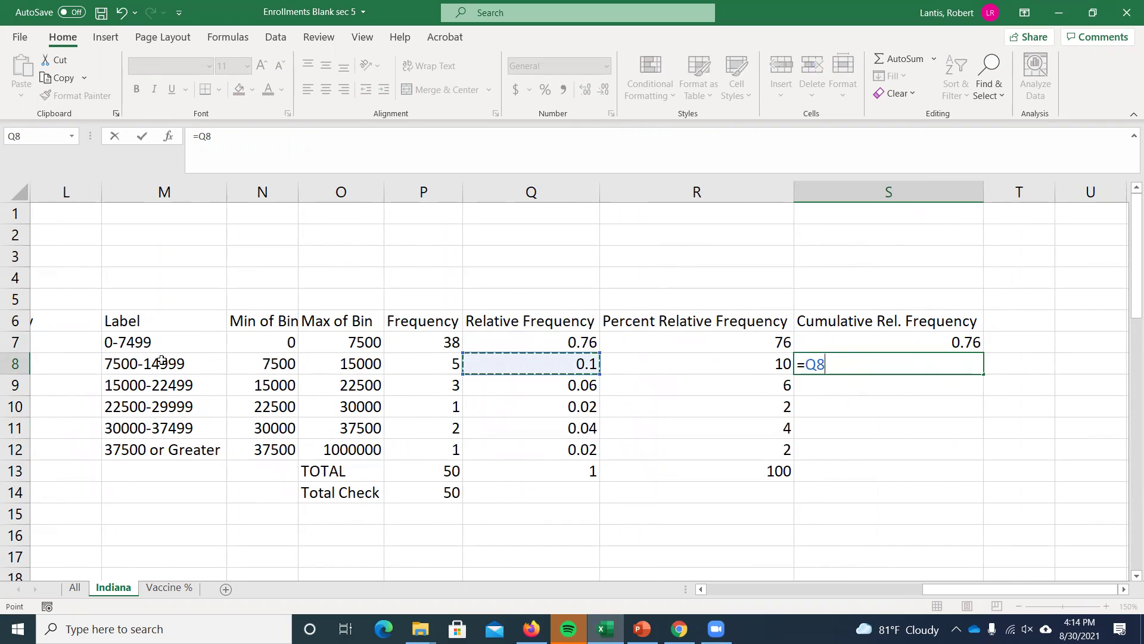
type("+")
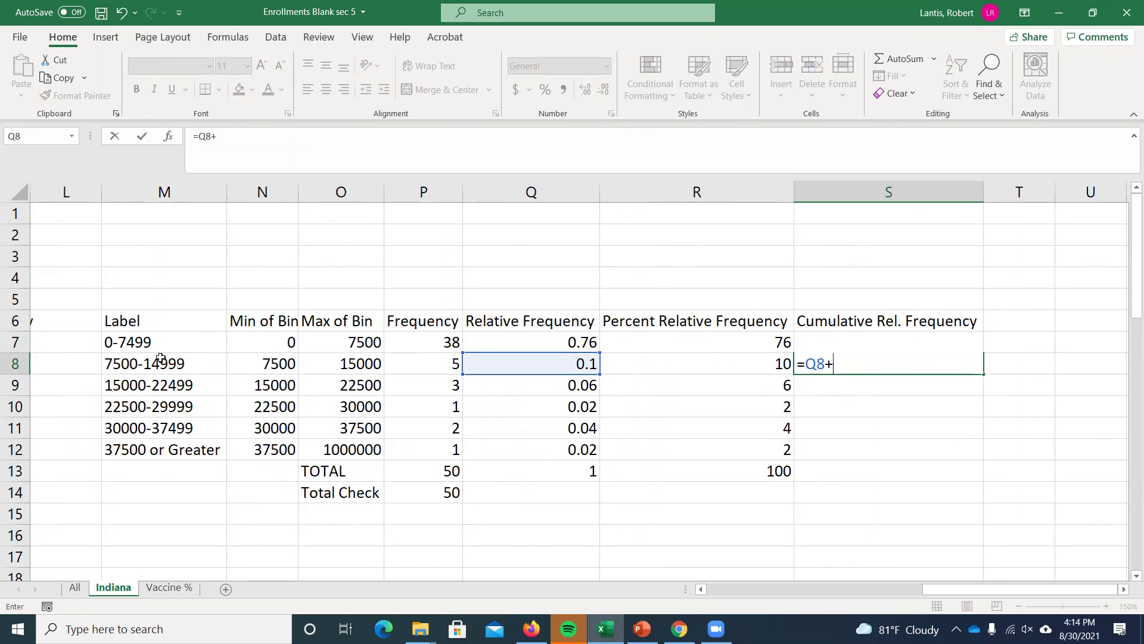
left_click(557, 340)
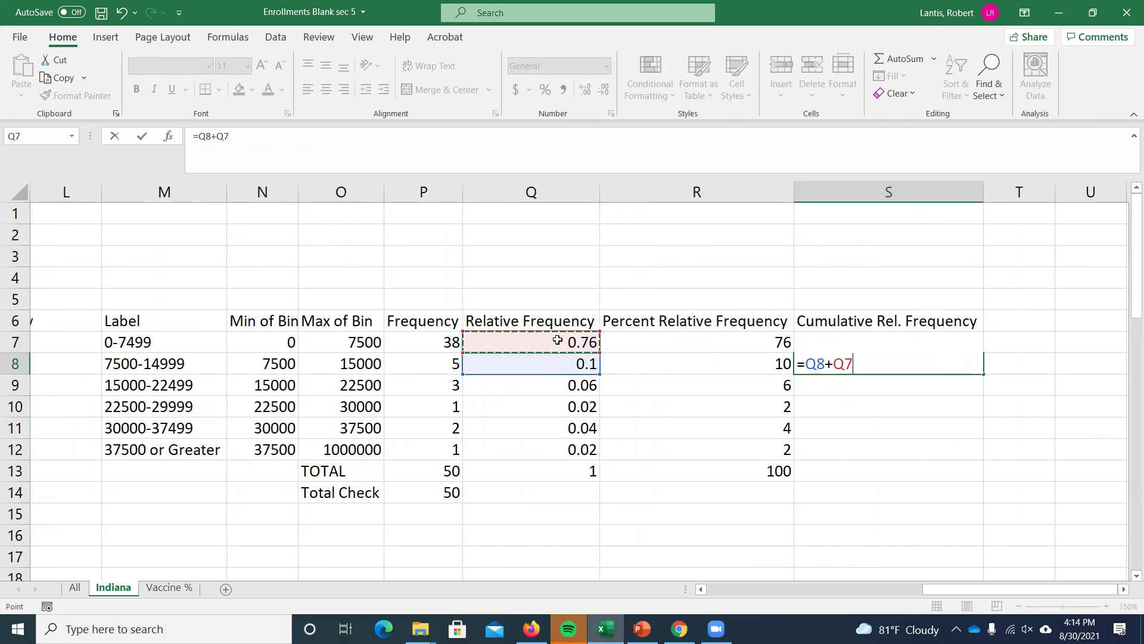
key("Return")
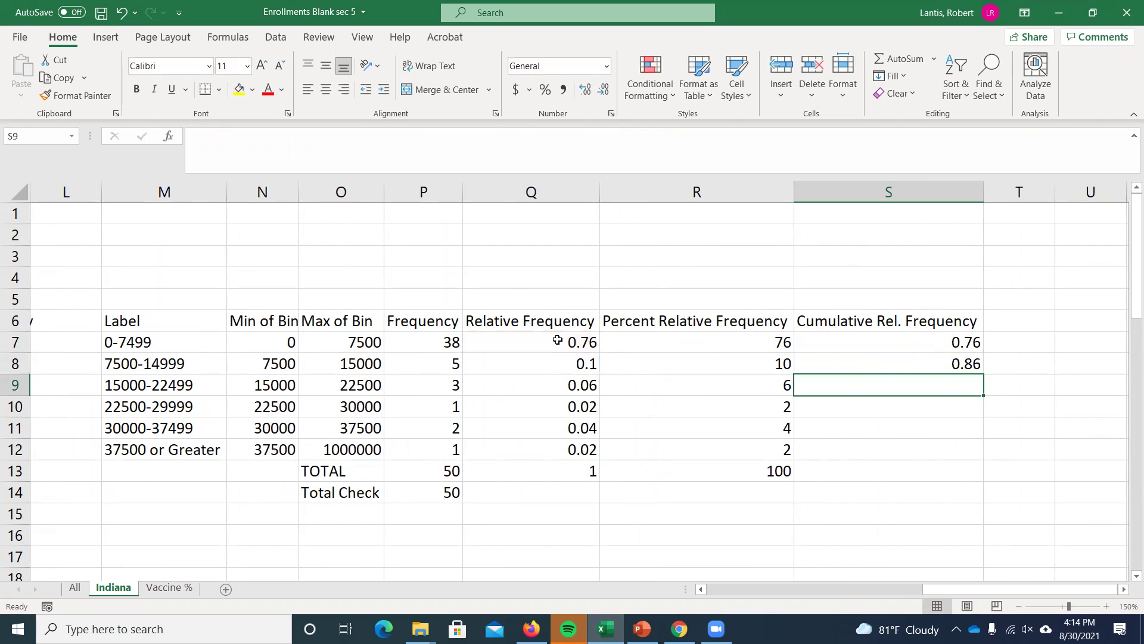
Step: Enter =Q9+Q8+Q7 in cell S9 to add the first three relative frequencies
type("=")
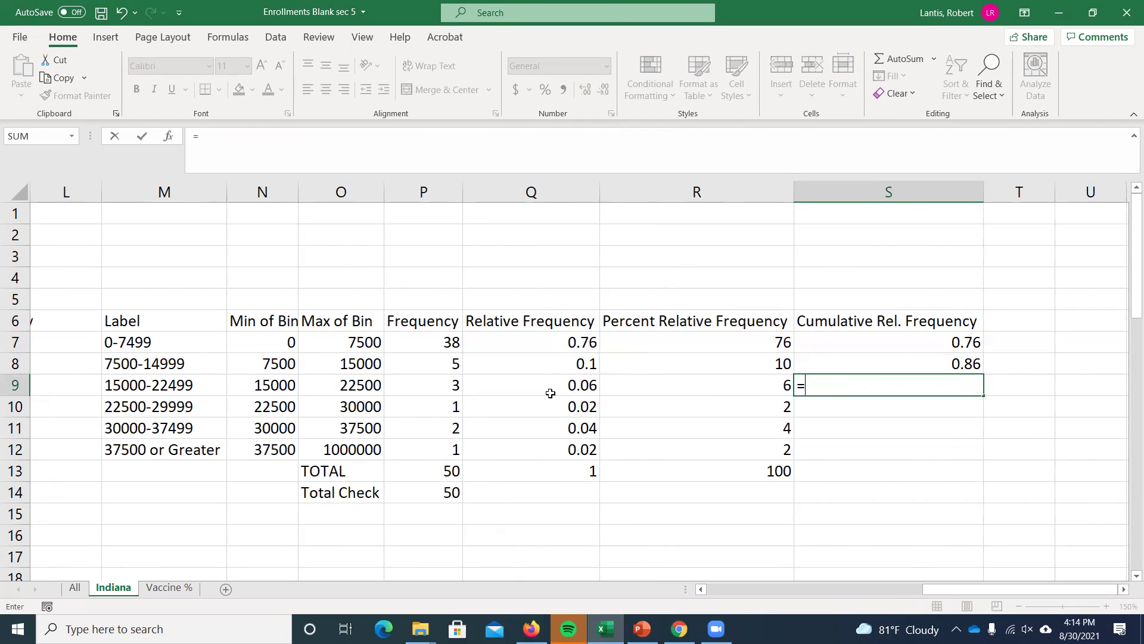
left_click(531, 380)
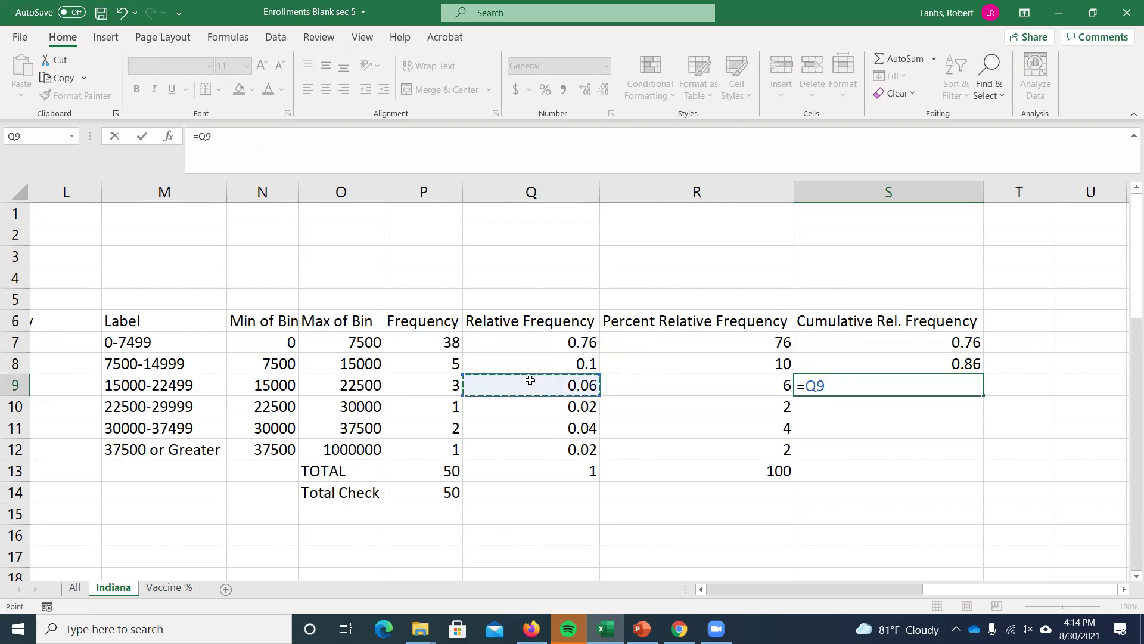
type("+")
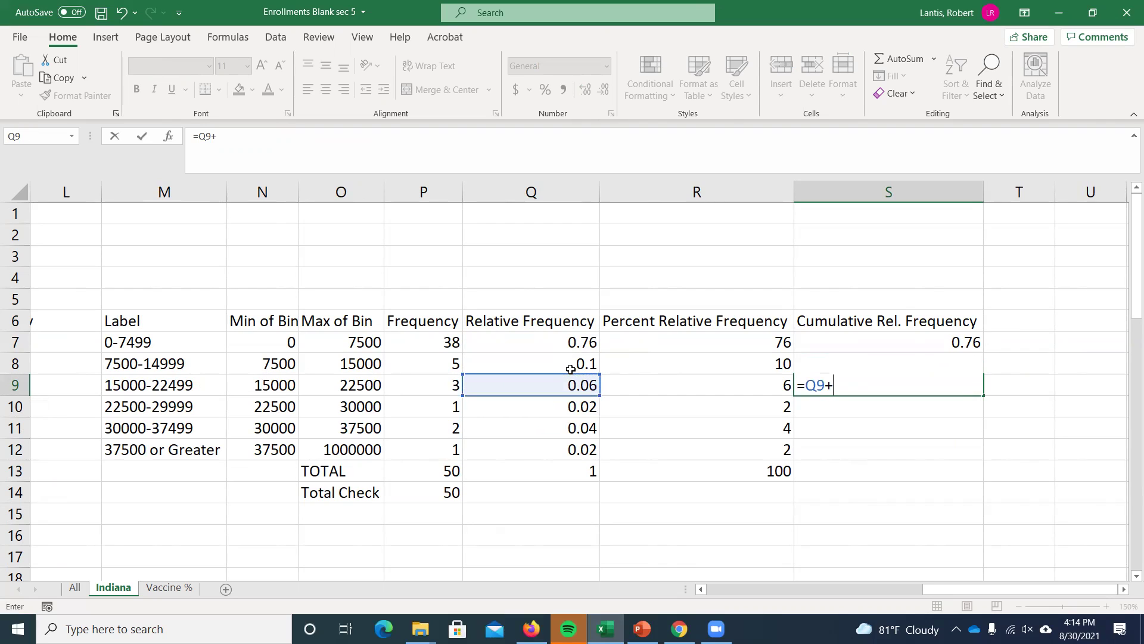
left_click(572, 363)
type("+")
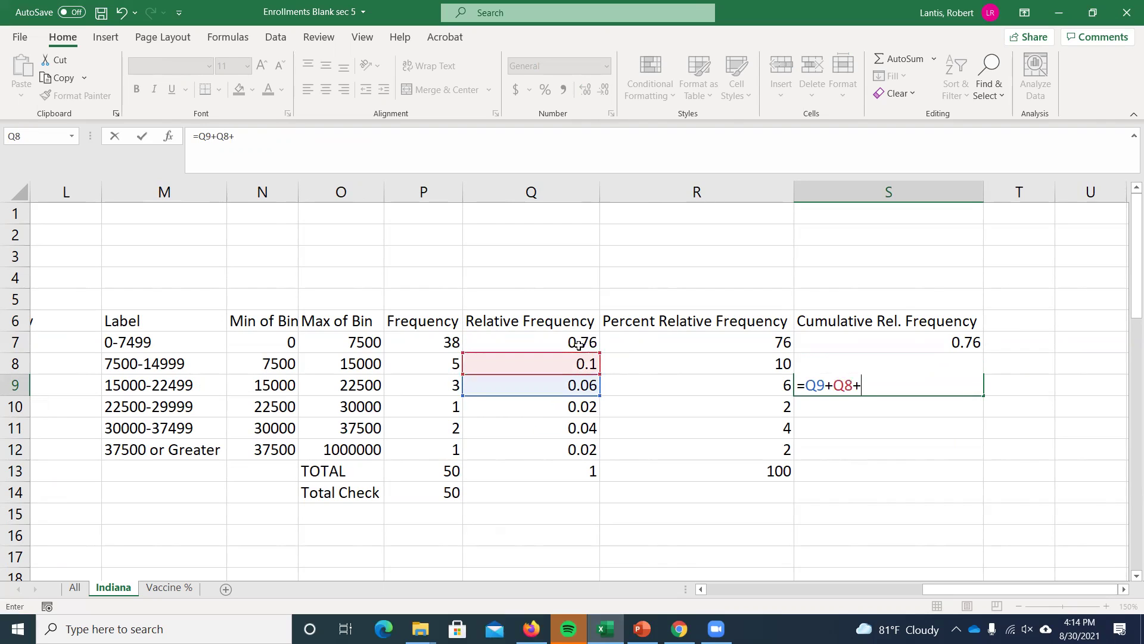
left_click(566, 340)
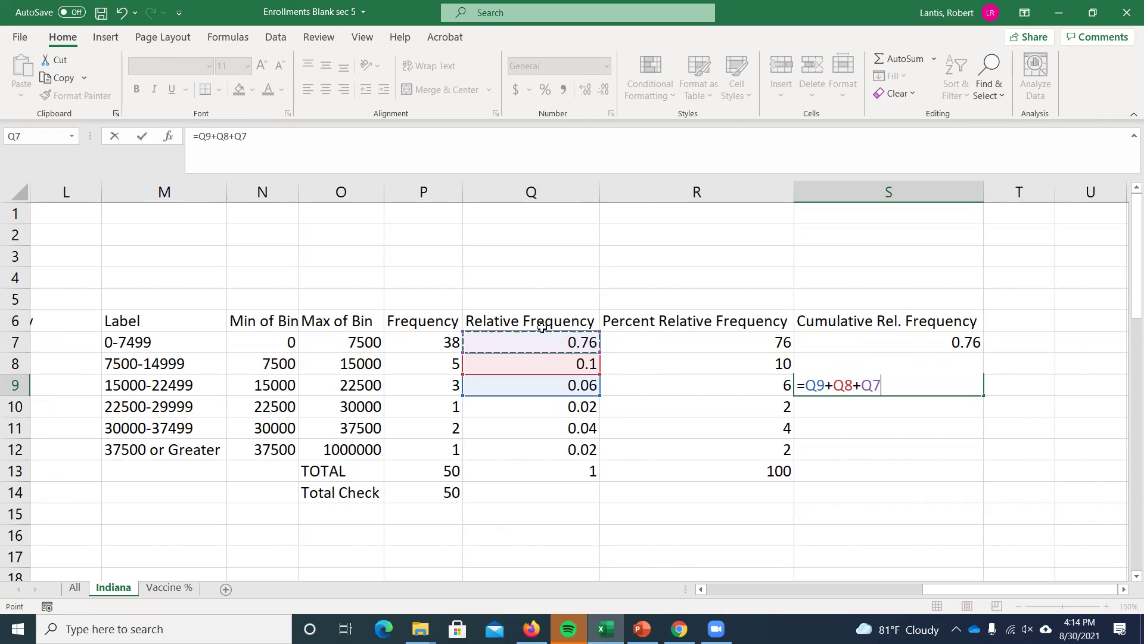
key("Return")
Step: Clear the contents of cells S8:S10 in the Cumulative Rel. Frequency column
left_click_drag(858, 365, 918, 408)
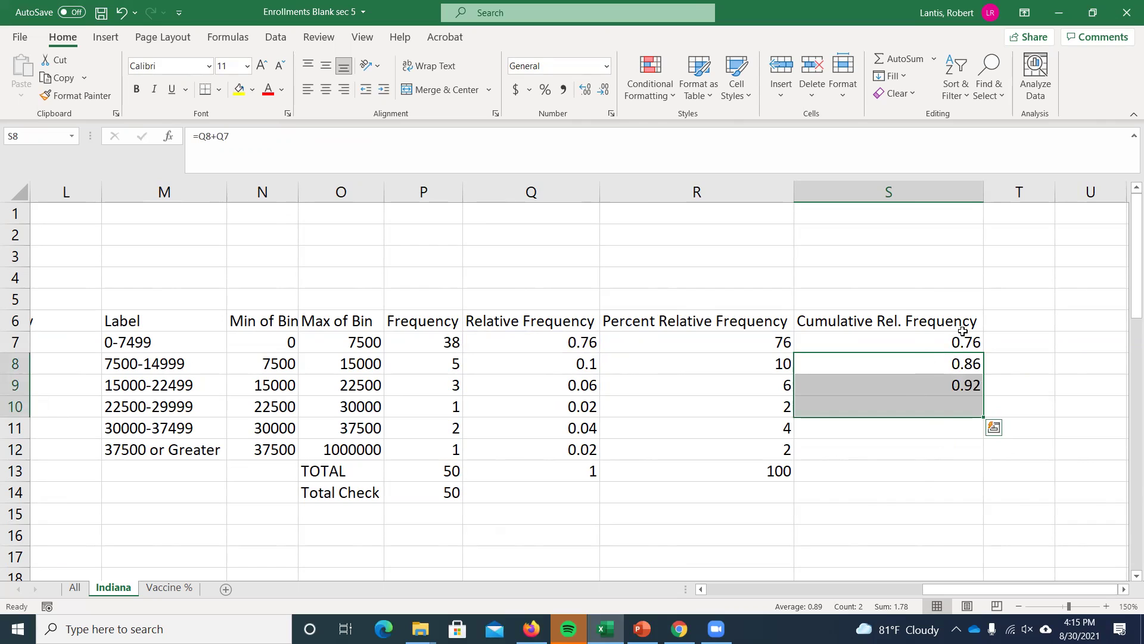
key("Delete")
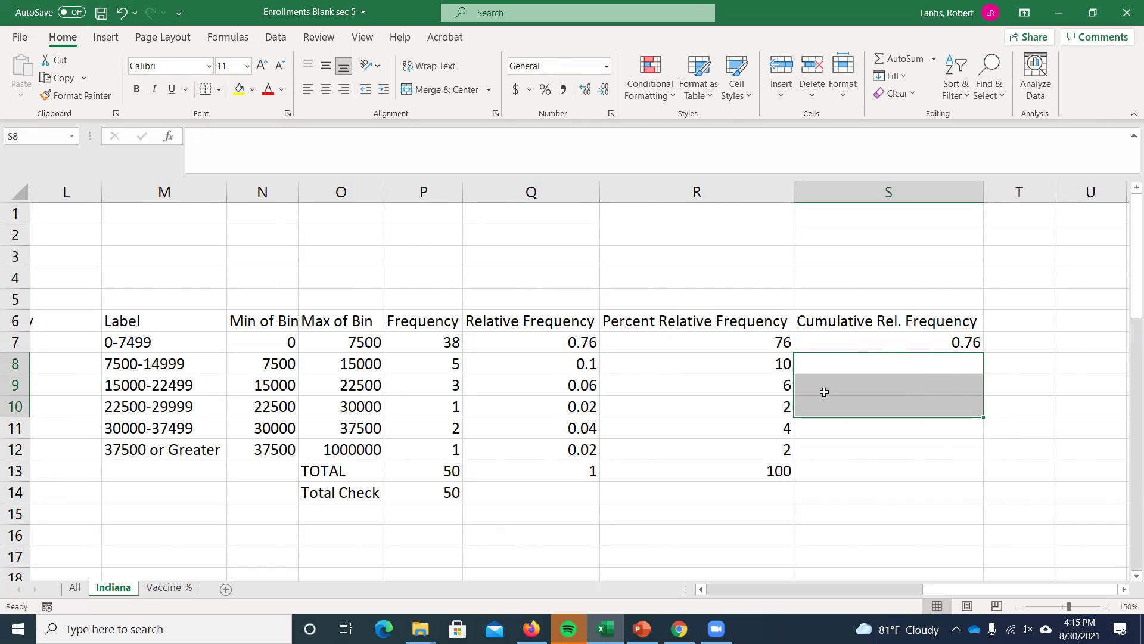
Step: Enter the running-total formula =S7+Q8 in cell S8 and fill it down through S12
left_click(880, 358)
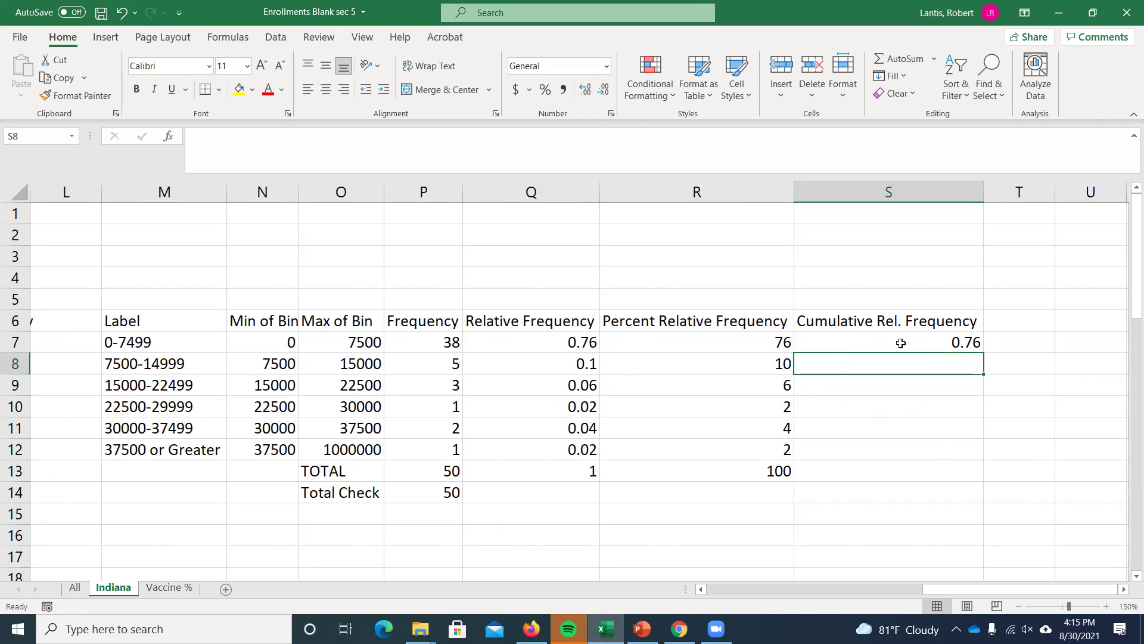
type("=")
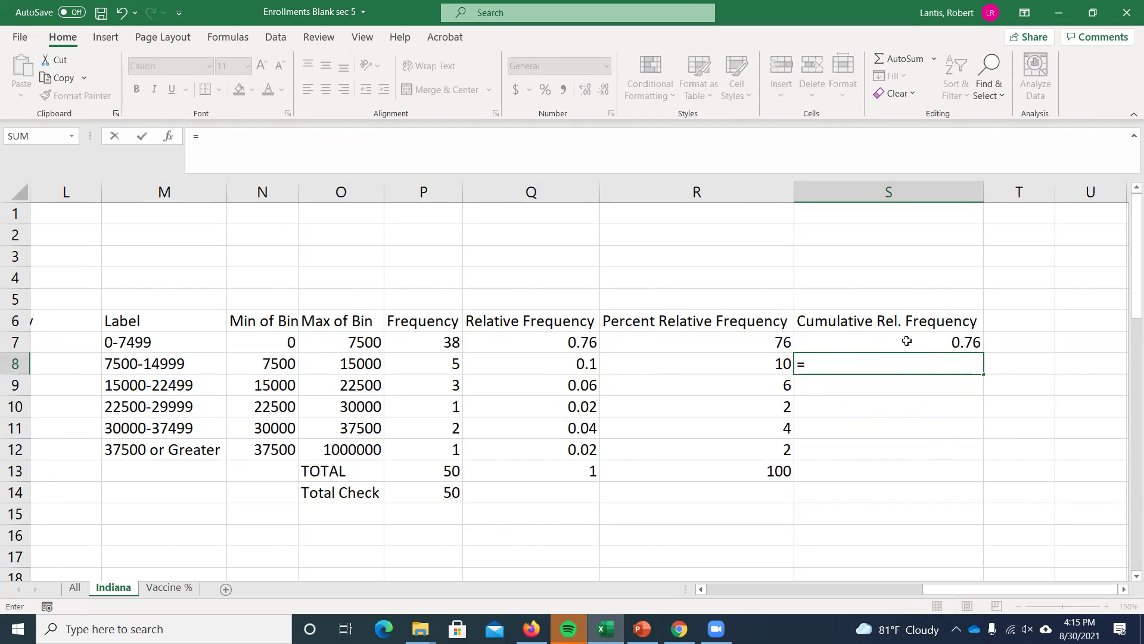
left_click(906, 342)
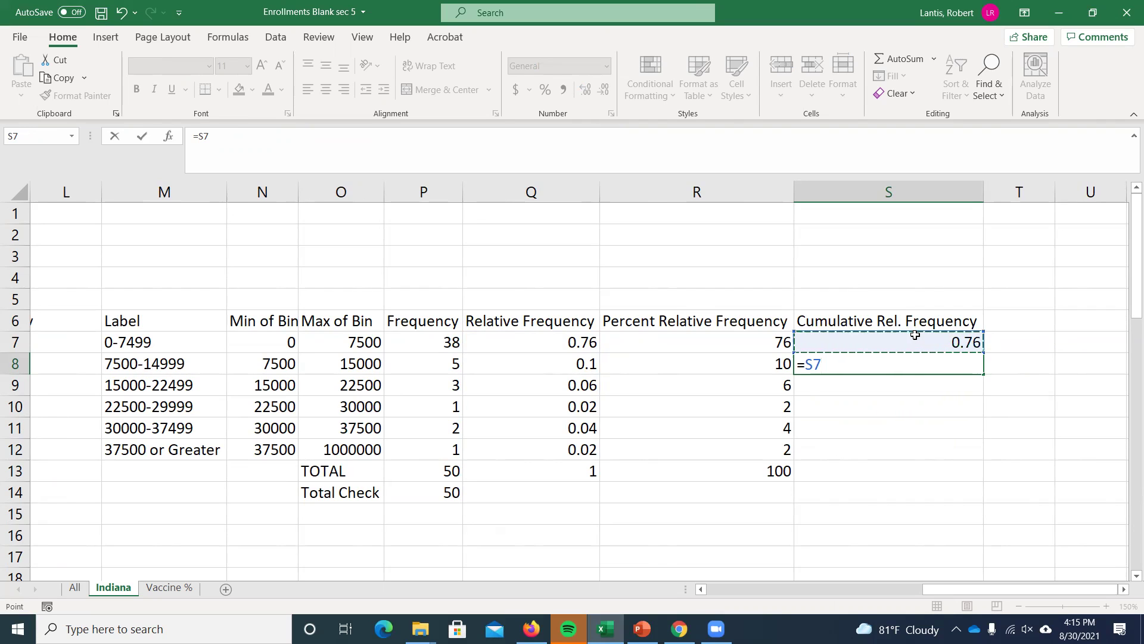
type("+")
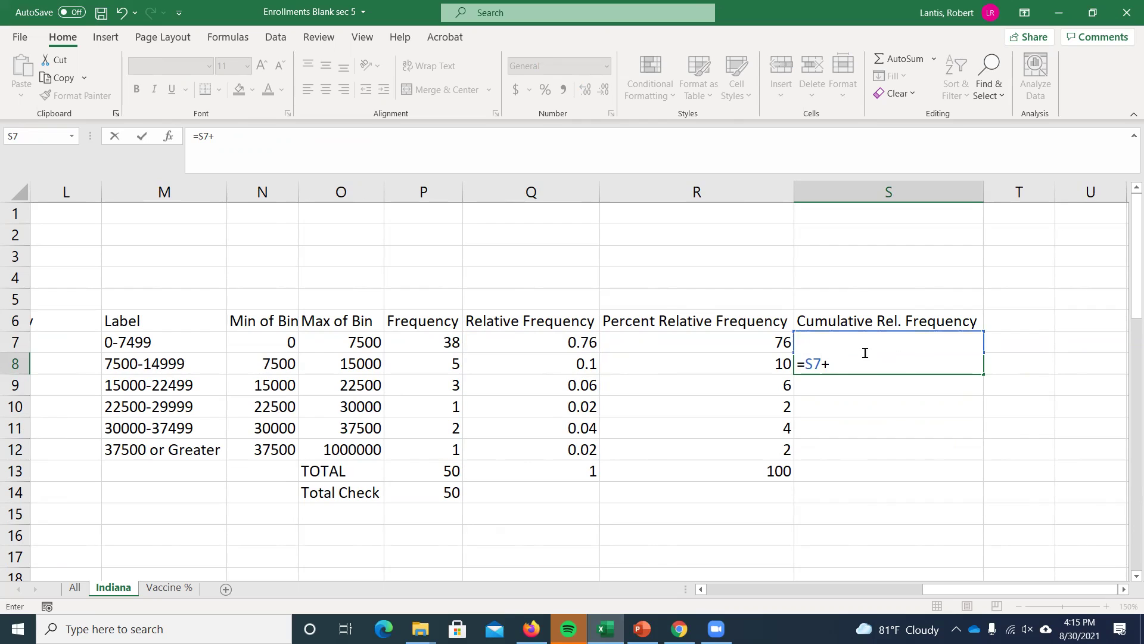
left_click(472, 374)
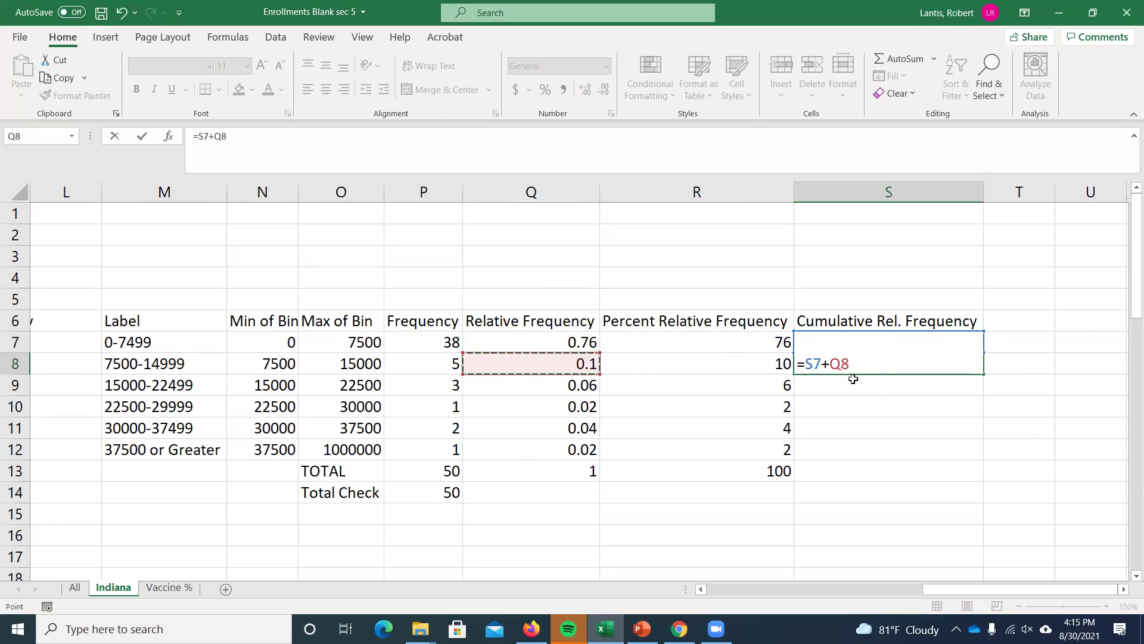
key("ctrl+Return")
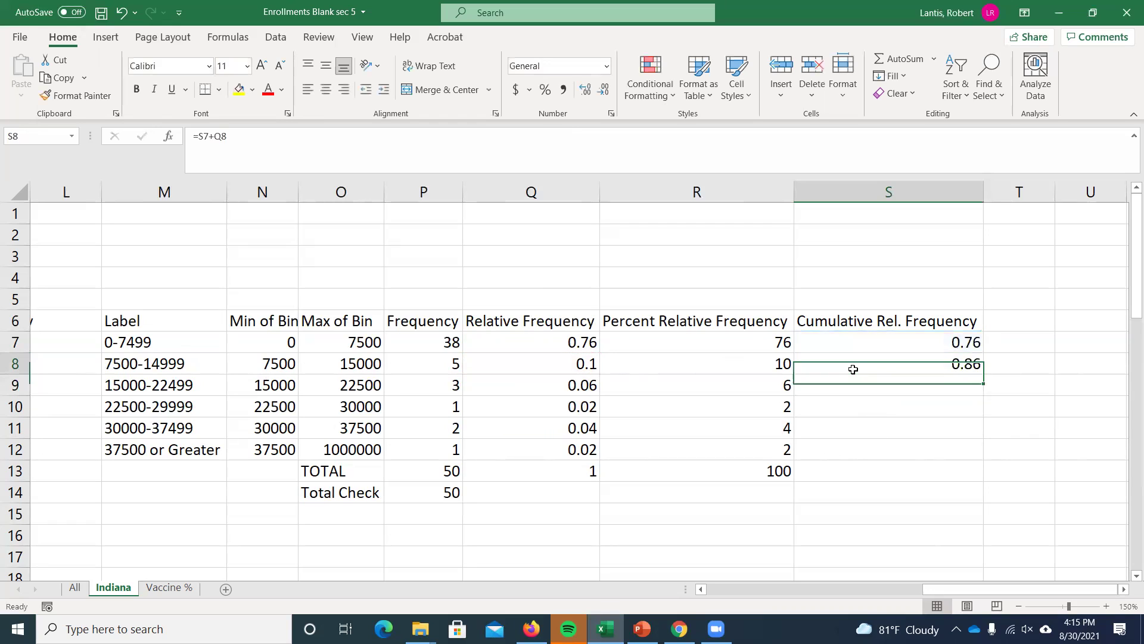
left_click_drag(983, 374, 942, 452)
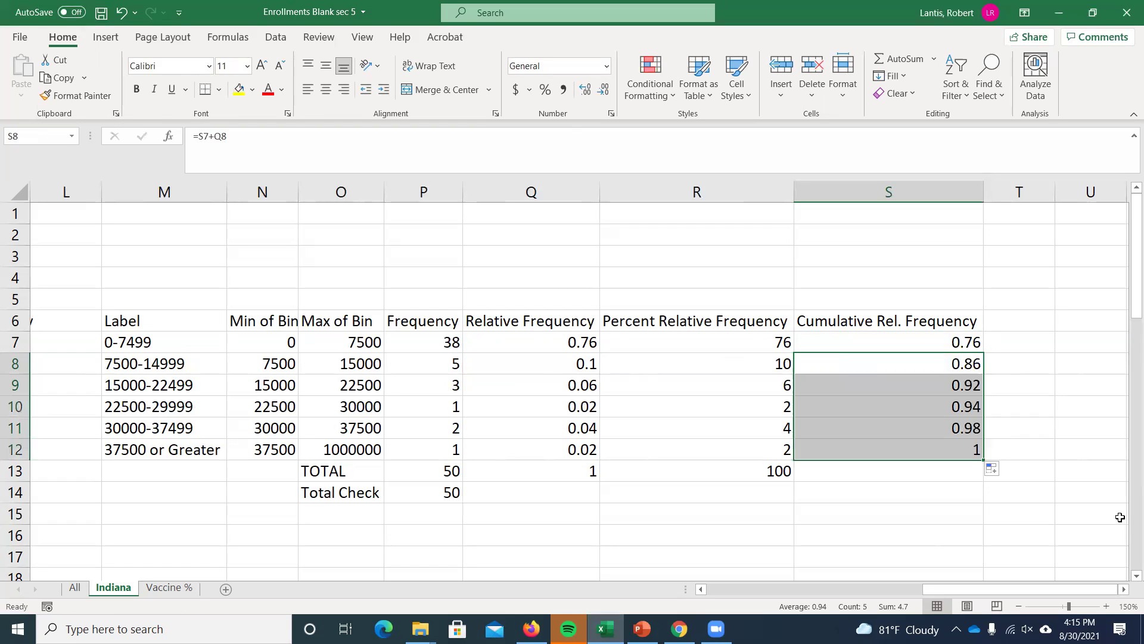
Step: Clear the formula from cell S12, the cumulative value of the "37500 or Greater" class
double_click(942, 450)
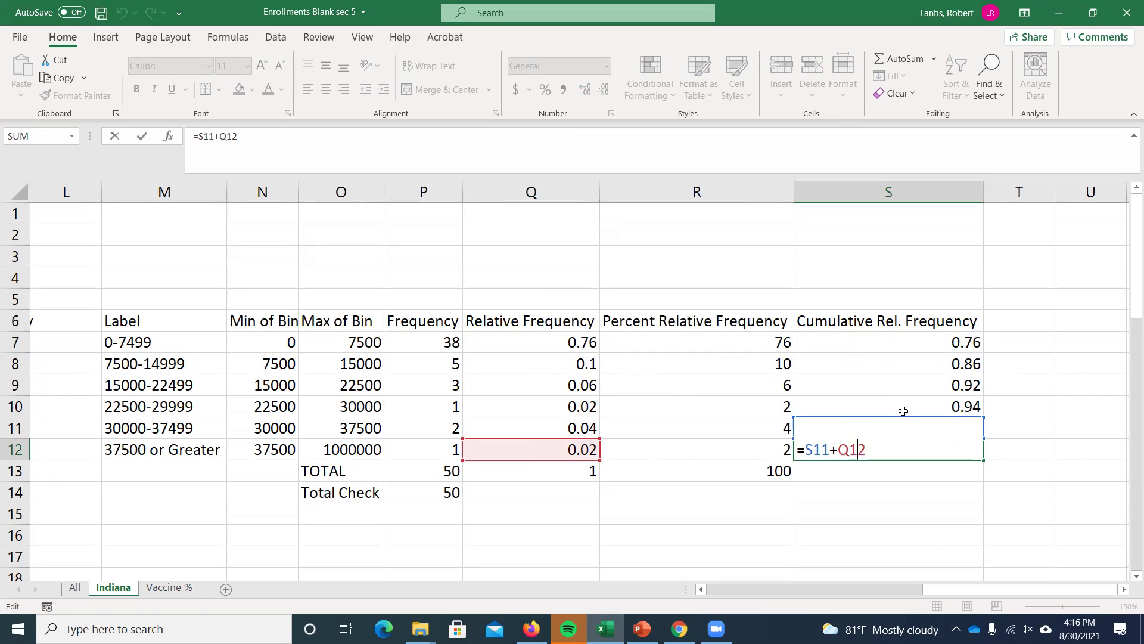
key("BackSpace")
key("BackSpace")
key("BackSpace")
key("BackSpace")
key("BackSpace")
key("BackSpace")
key("BackSpace")
key("BackSpace")
key("Return")
Step: Enter =Q12+SUM(Q7:Q11) in cell S12, accepting the proposed correction of the formula
left_click(942, 451)
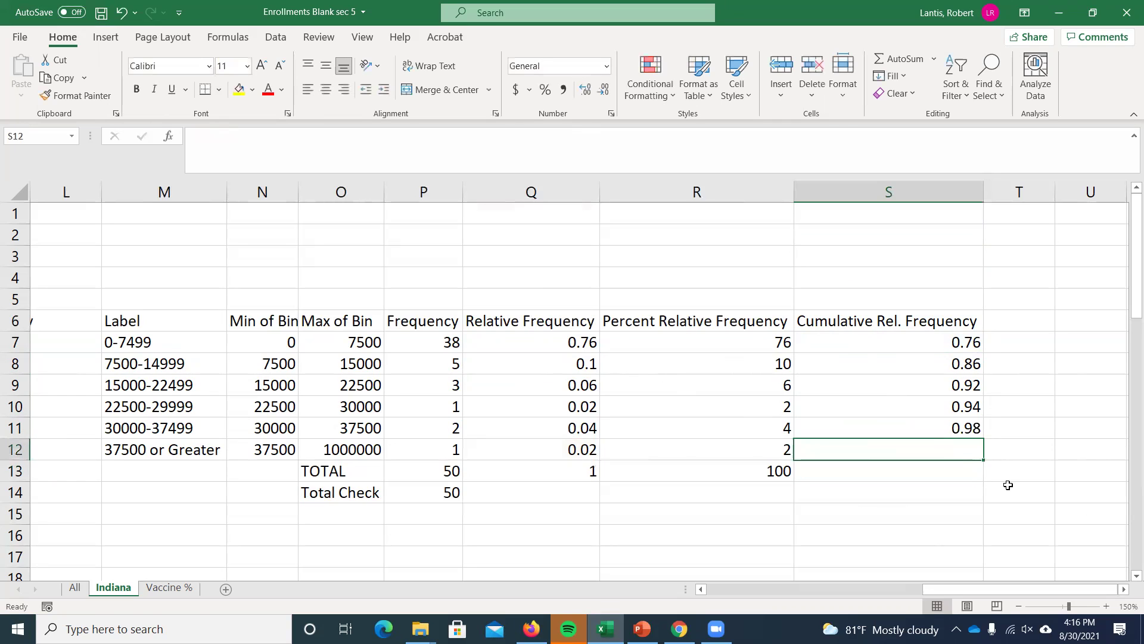
type("=")
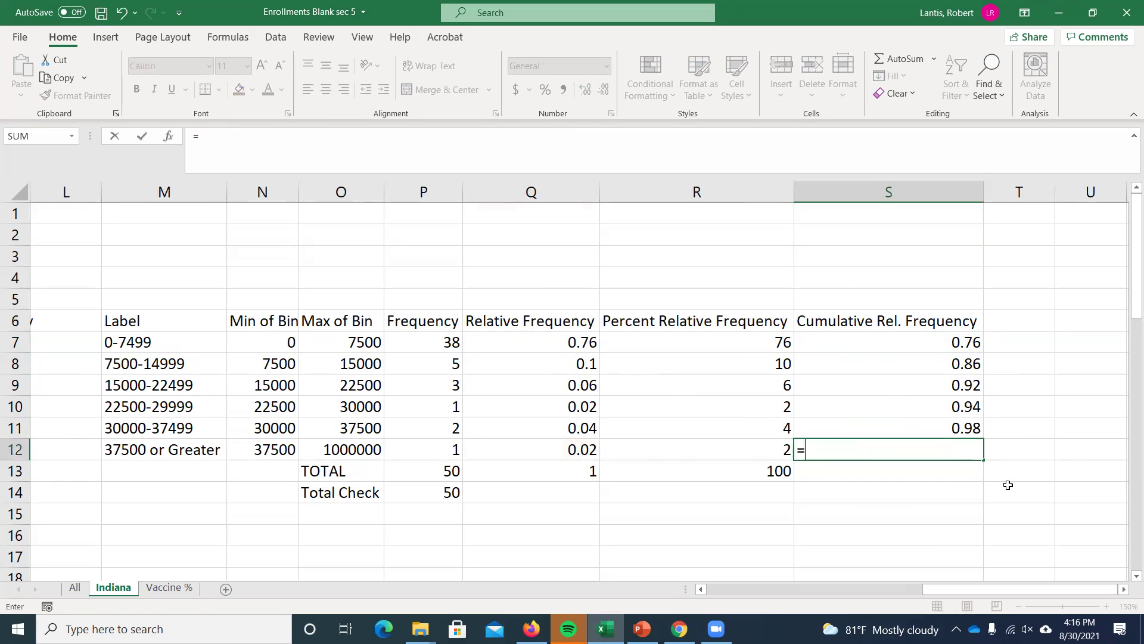
left_click(565, 449)
type("+")
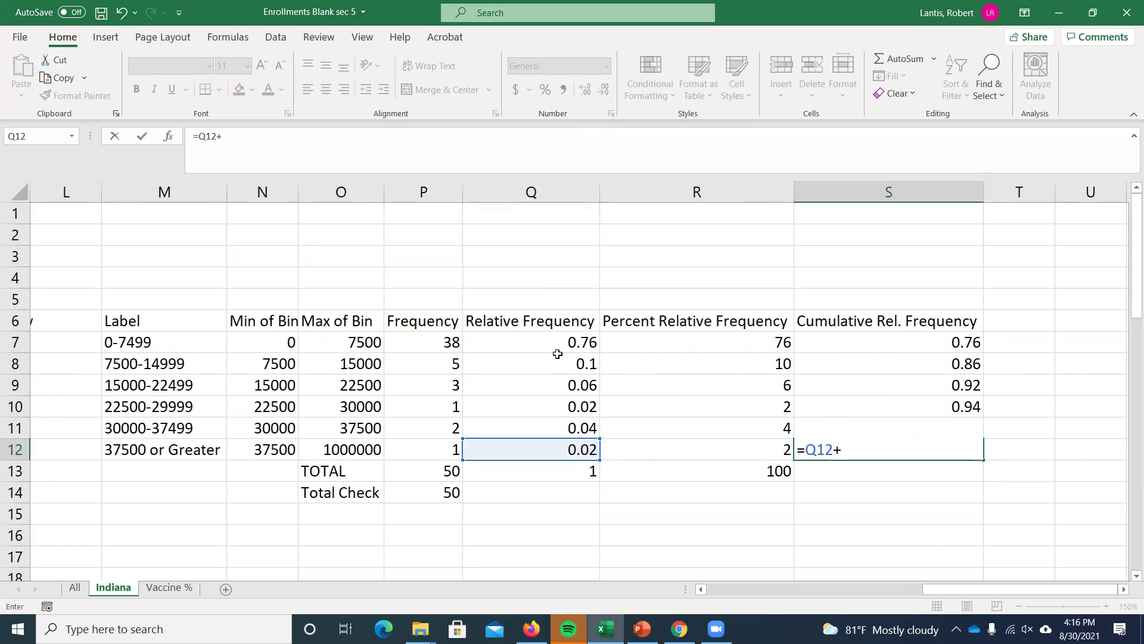
type("sum(")
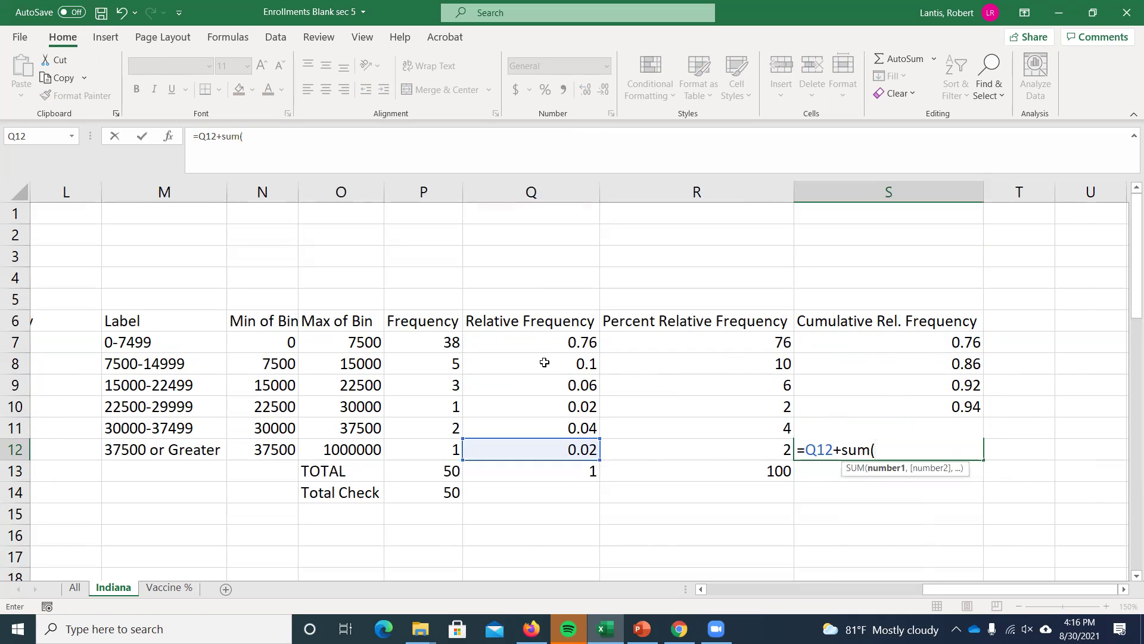
left_click(549, 351)
left_click_drag(551, 426, 551, 427)
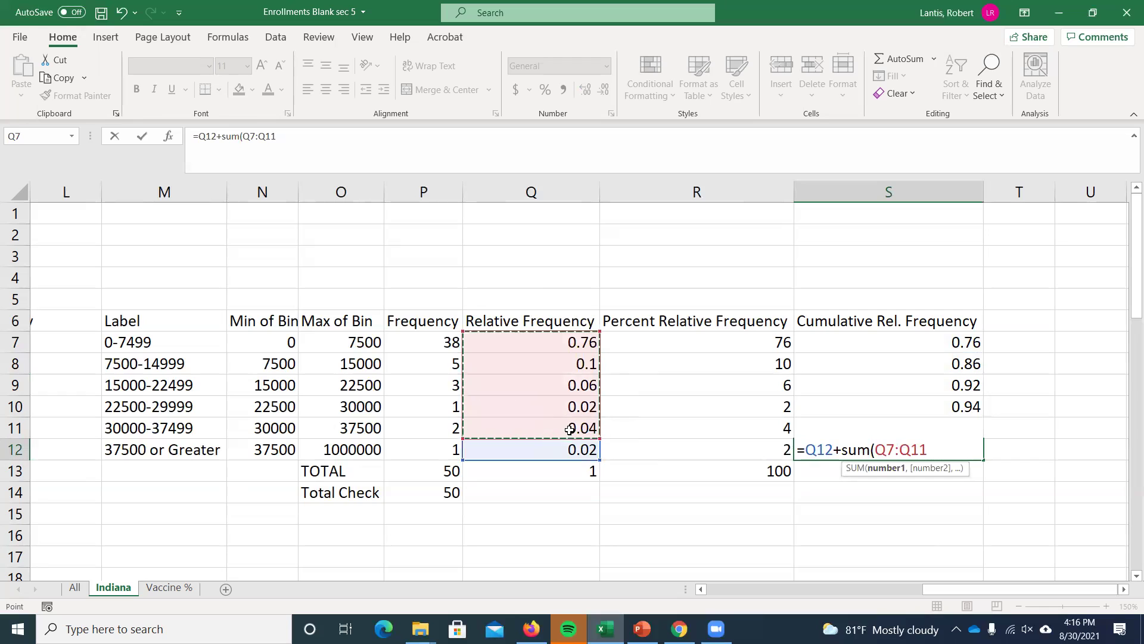
key("Return")
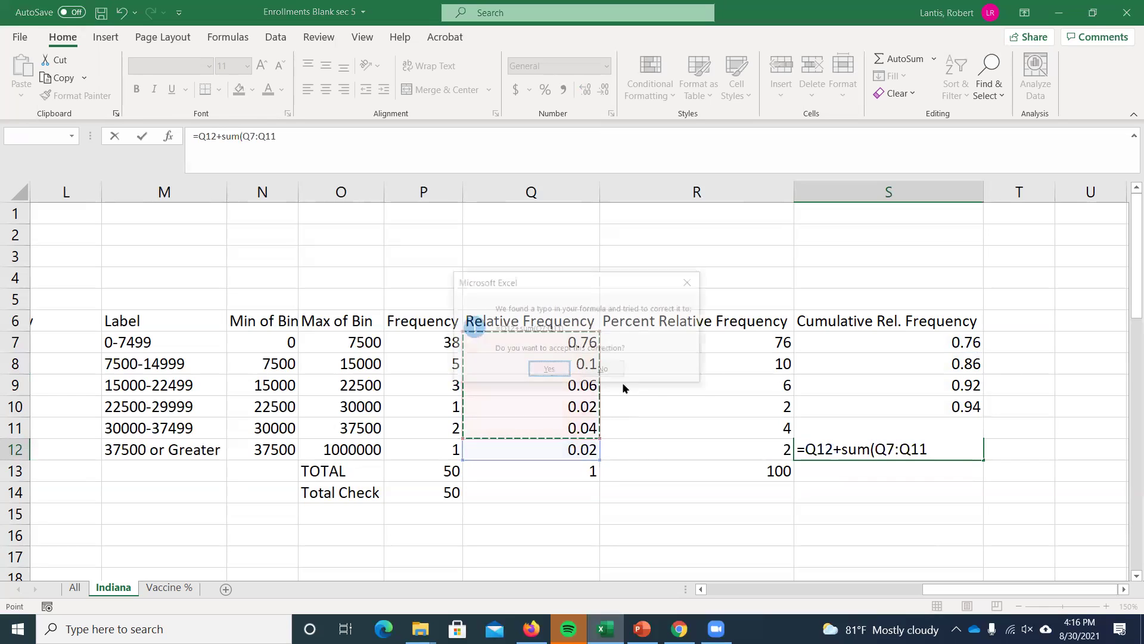
left_click(546, 372)
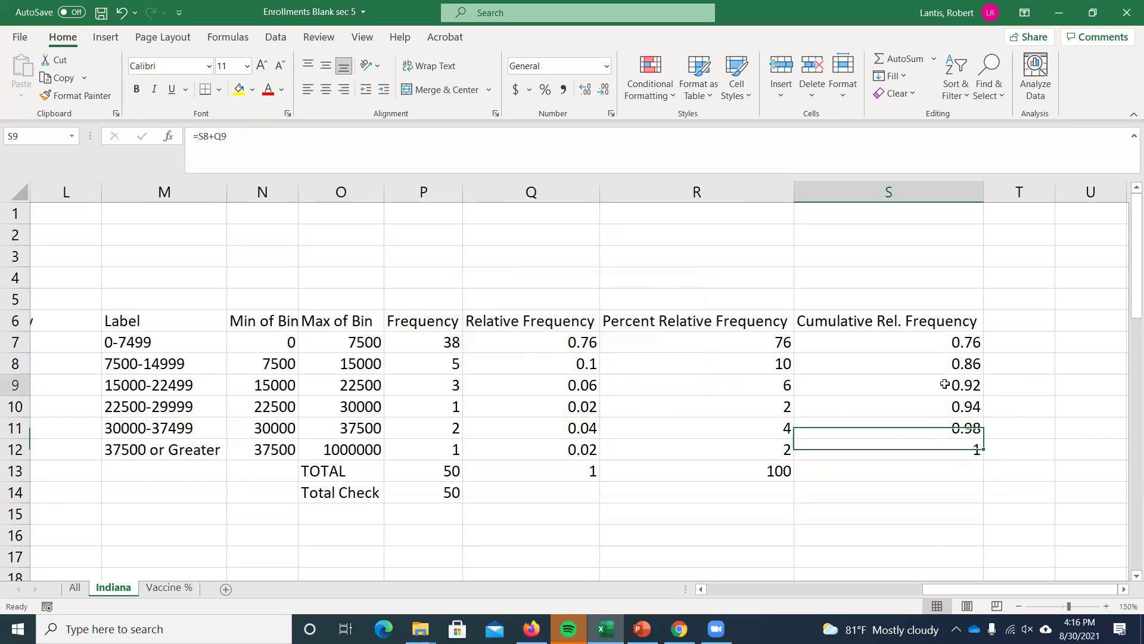
Step: Check the running-total formula in cell S9 and the formula in cell S12
double_click(886, 385)
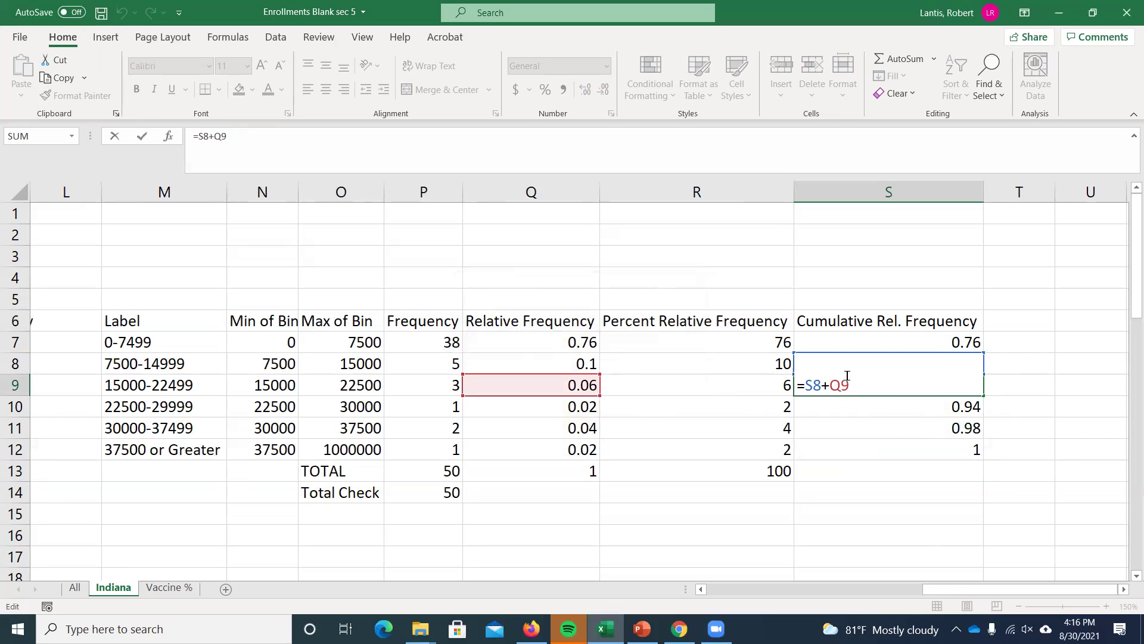
key("Return")
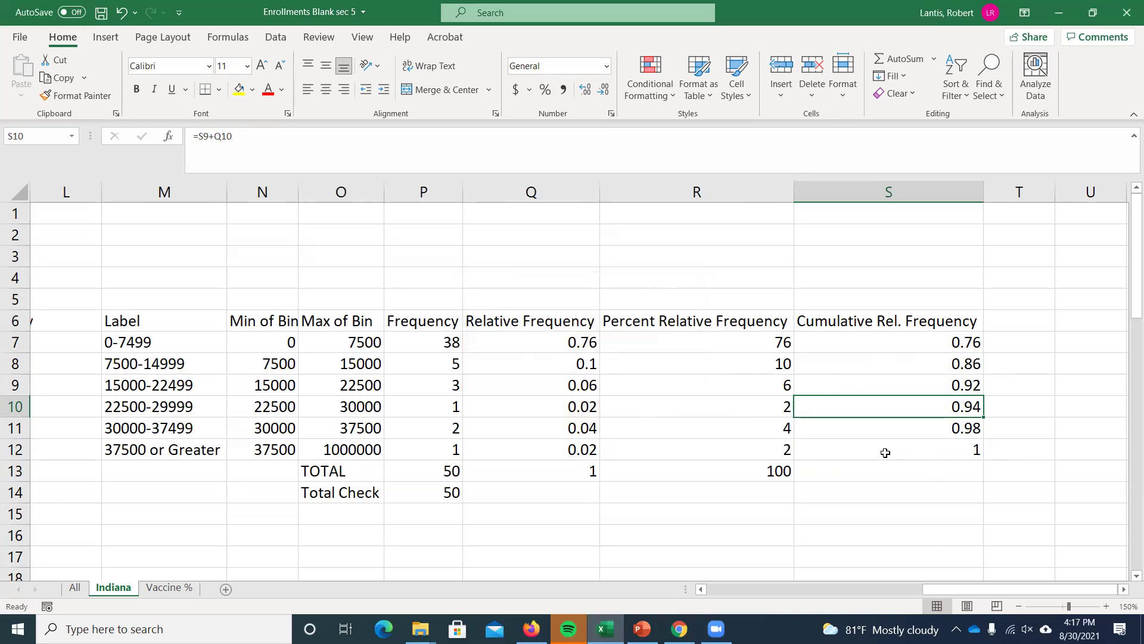
left_click(947, 452)
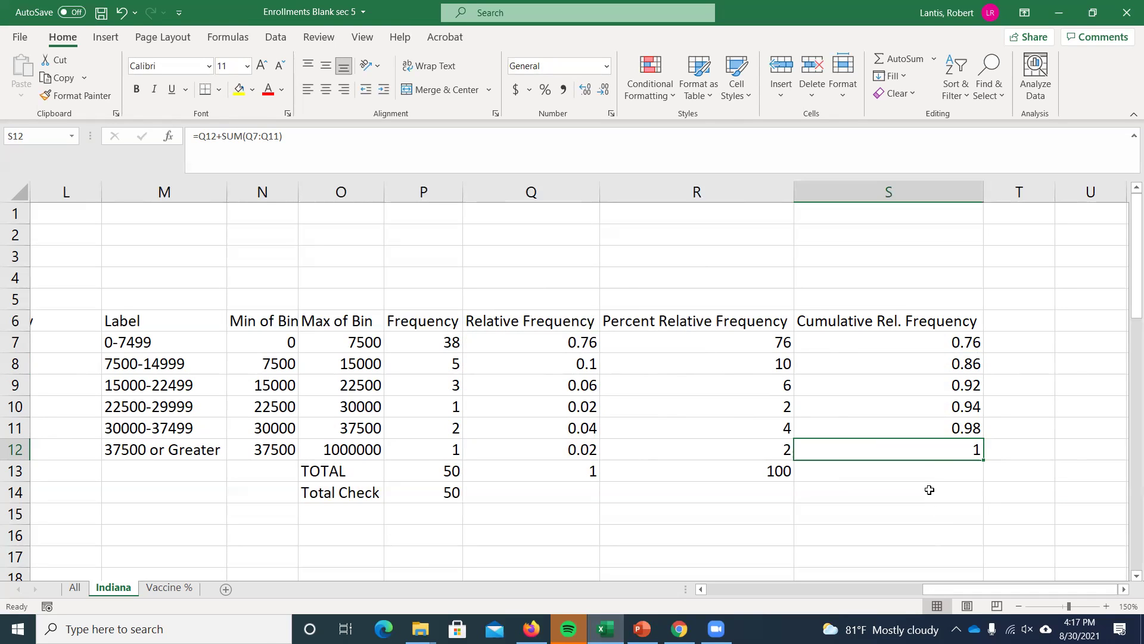
Step: Enter the column header Cumulative Percent in cell T6
left_click(1018, 320)
type("C")
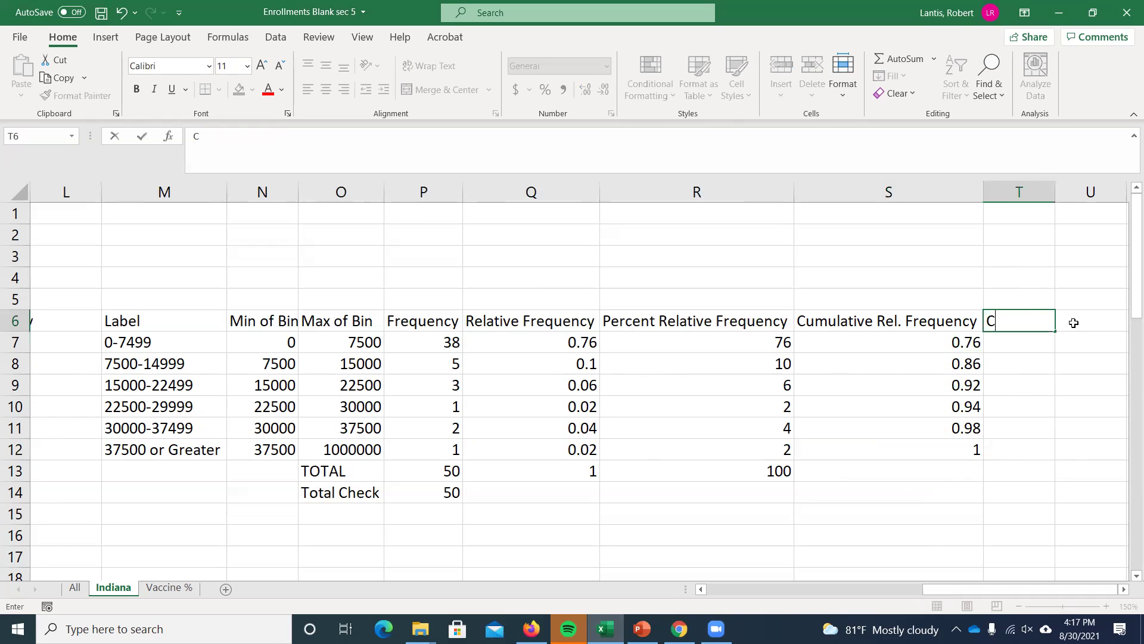
type("umulative Percent")
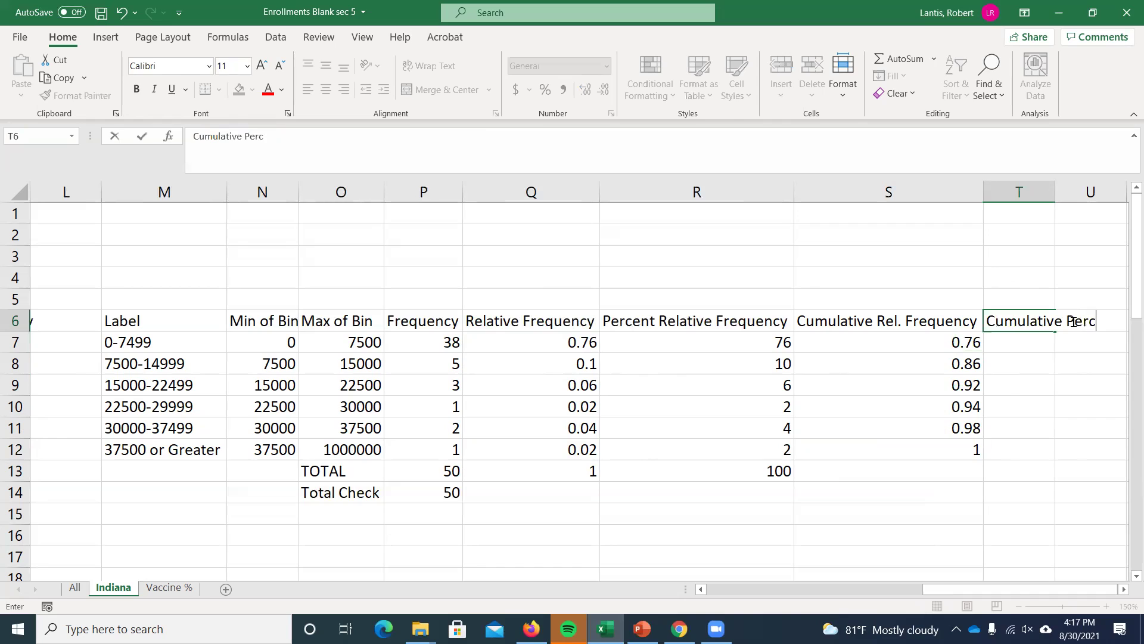
key("Return")
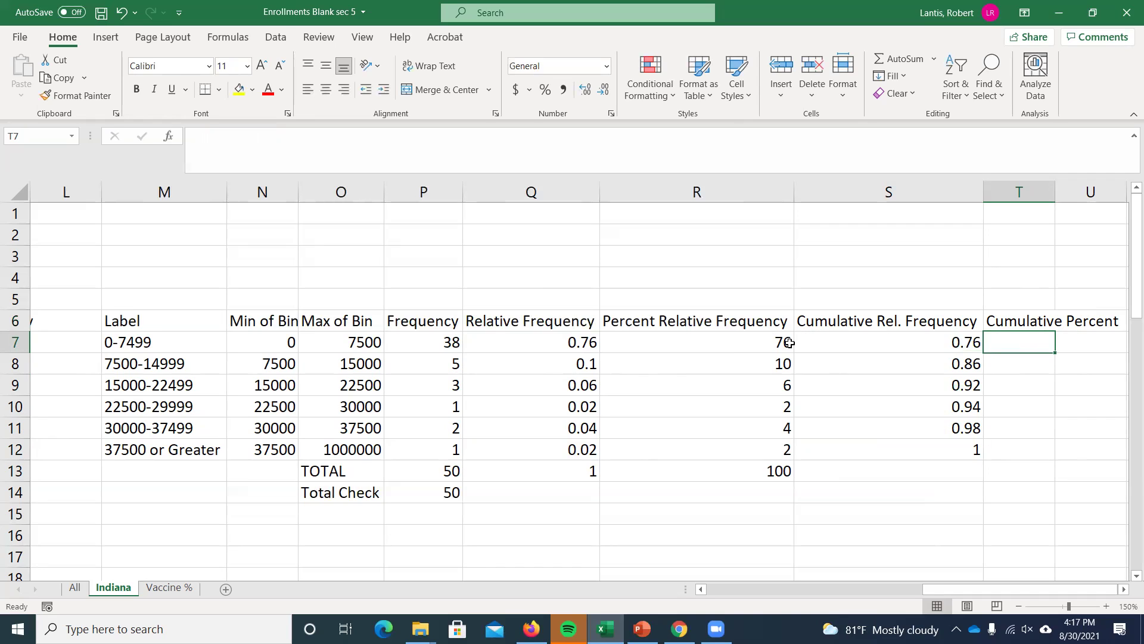
Step: Check which cells the formulas in S7 and R7 refer to for the 0-7499 class
left_click(889, 342)
type("=Q7")
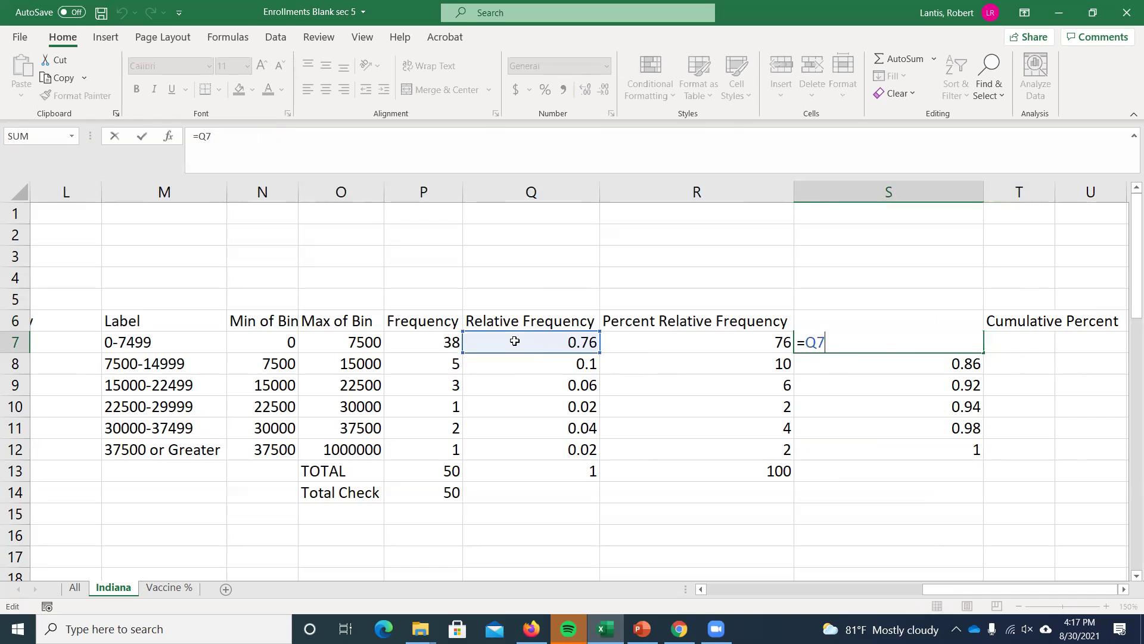
key("Return")
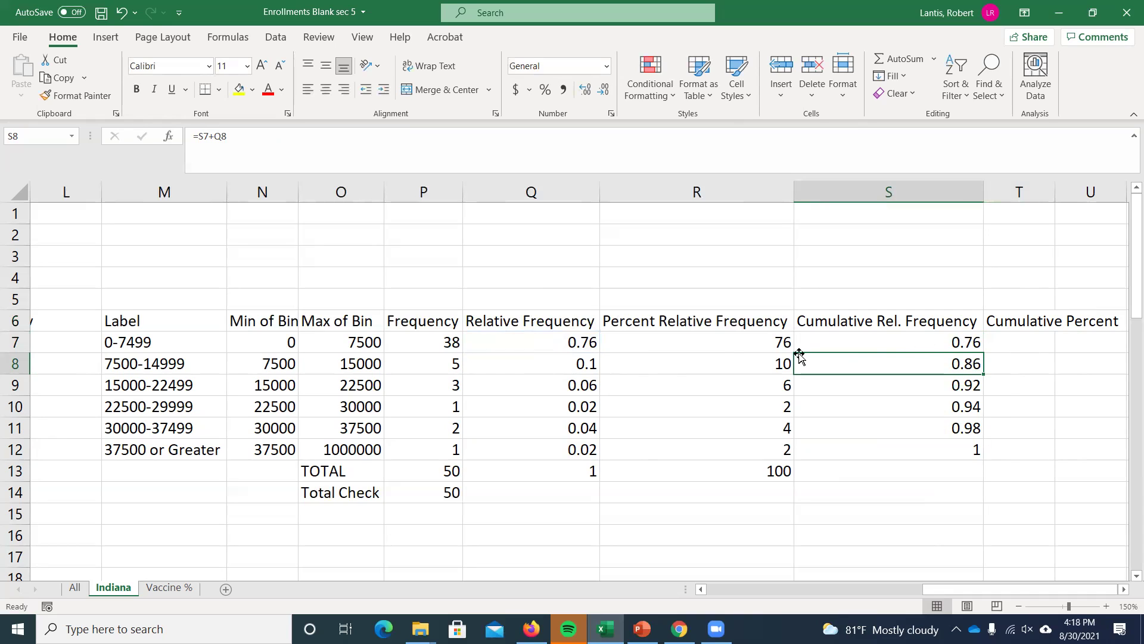
left_click(760, 341)
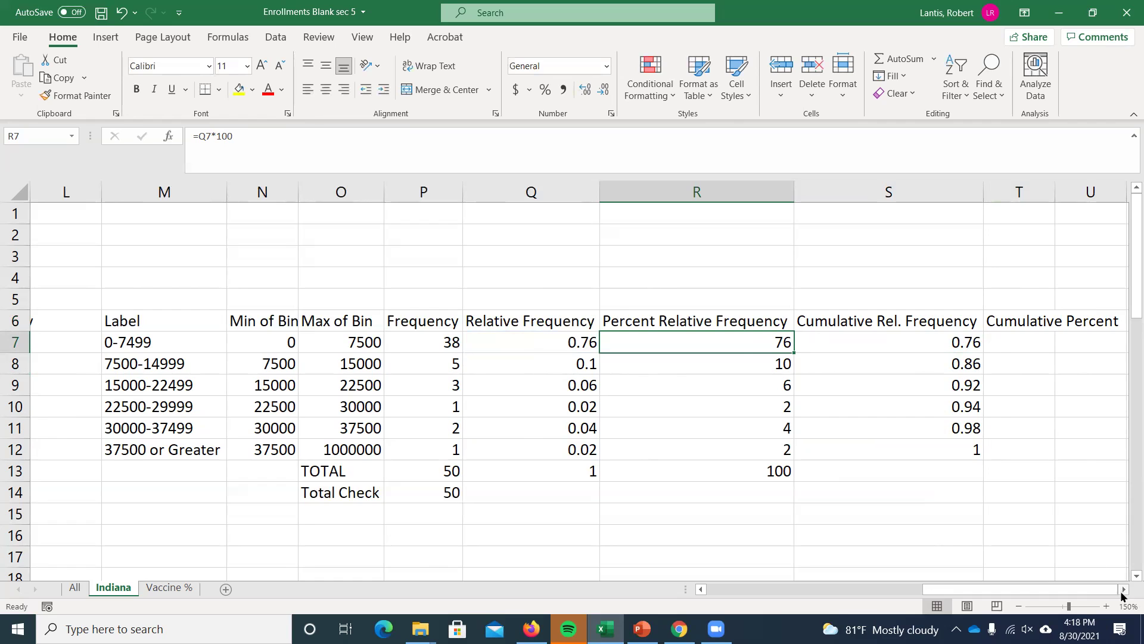
Step: Enter =S7*100 in cell U7 and fill it down through U12
left_click(1122, 593)
left_click(1013, 343)
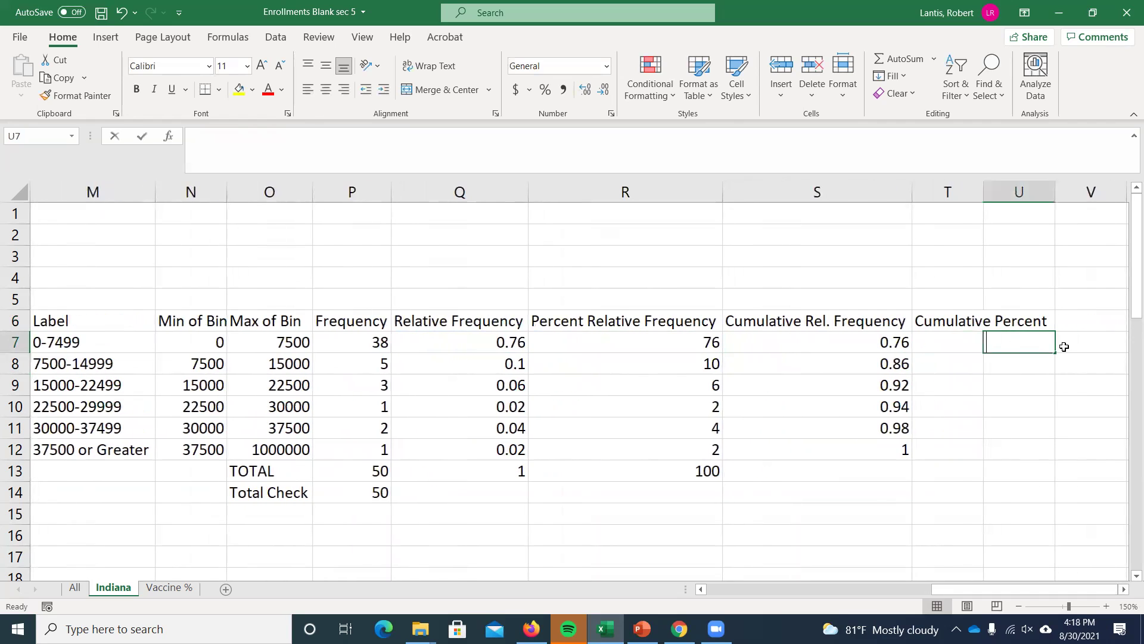
type("=")
key("Left")
key("Left")
type("*100")
key("Return")
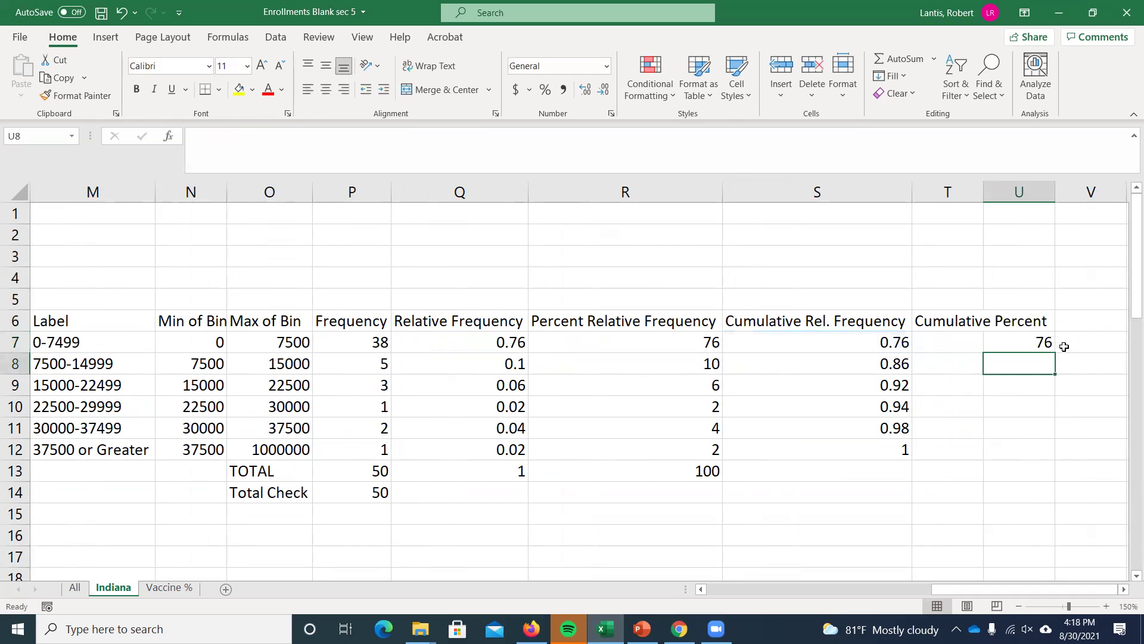
left_click(1022, 343)
left_click_drag(1056, 354, 1047, 456)
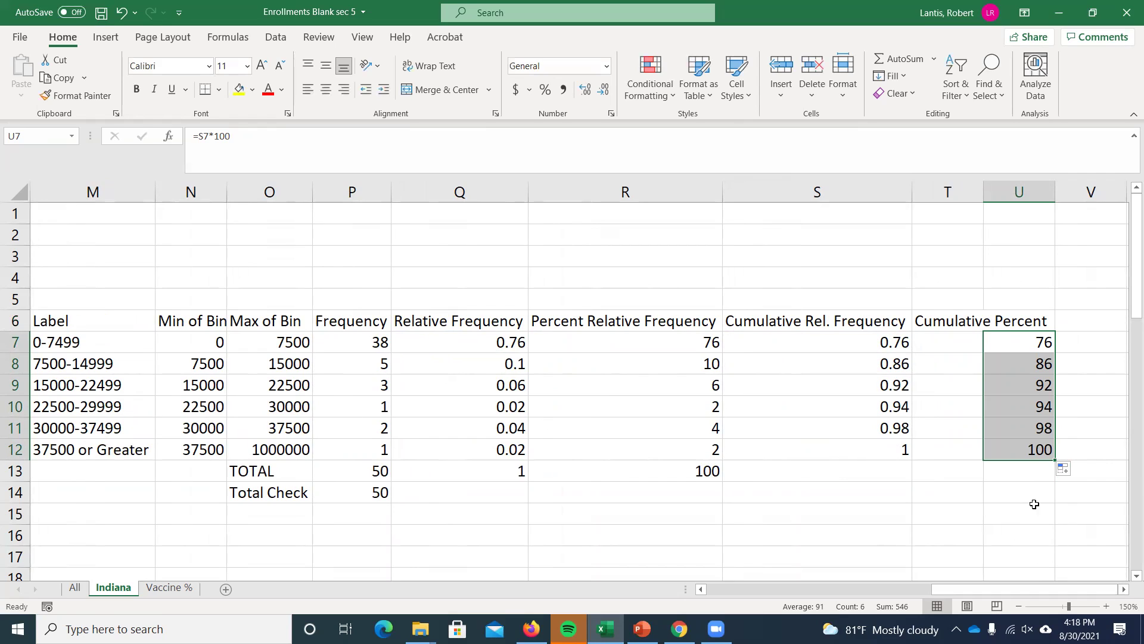
Step: Check the formulas in cell U12 and in S7, the first cumulative relative frequency
left_click(1012, 451)
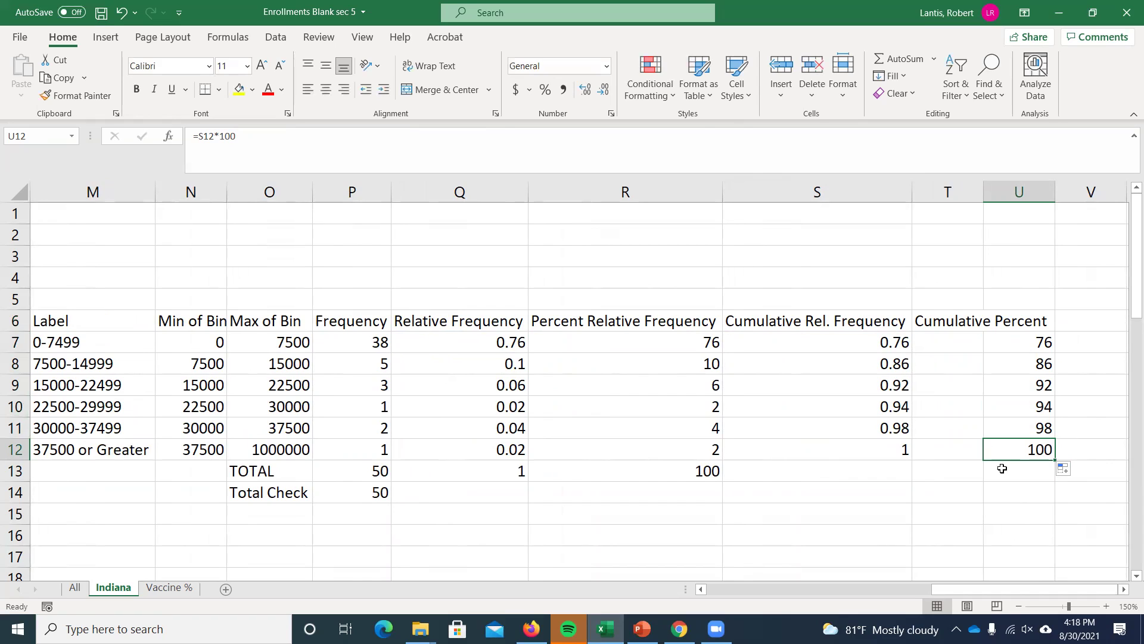
left_click(897, 341)
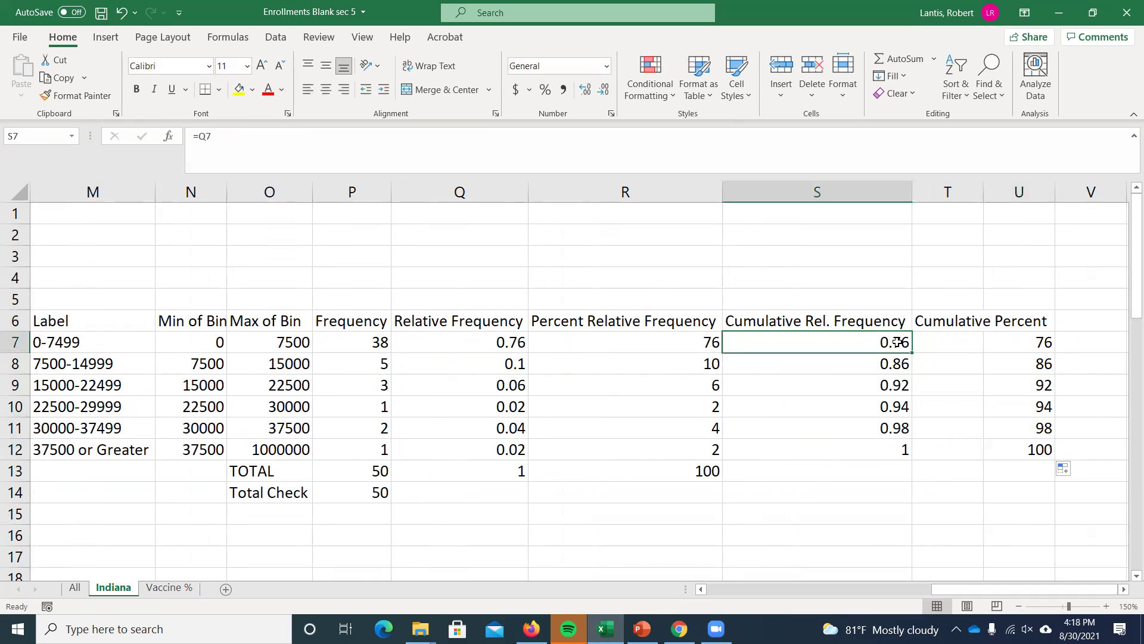
double_click(897, 341)
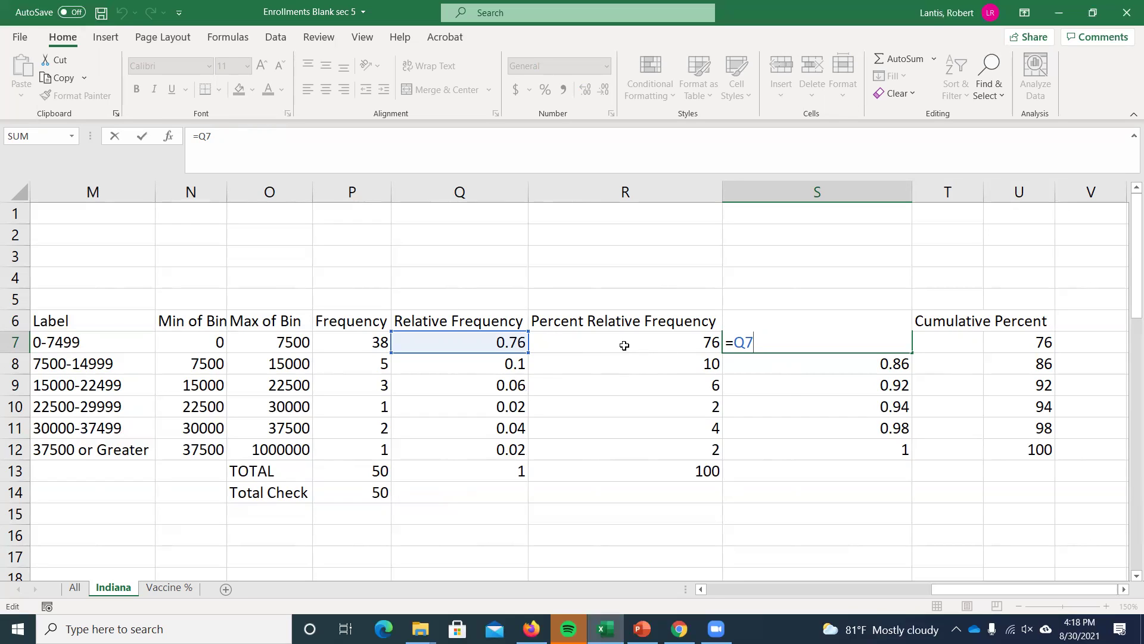
key("Return")
Step: Fill the cumulative formulas in S7:S12 across into T7:T12 and inspect the resulting formula in T11
left_click_drag(846, 343, 859, 444)
left_click_drag(956, 457, 954, 453)
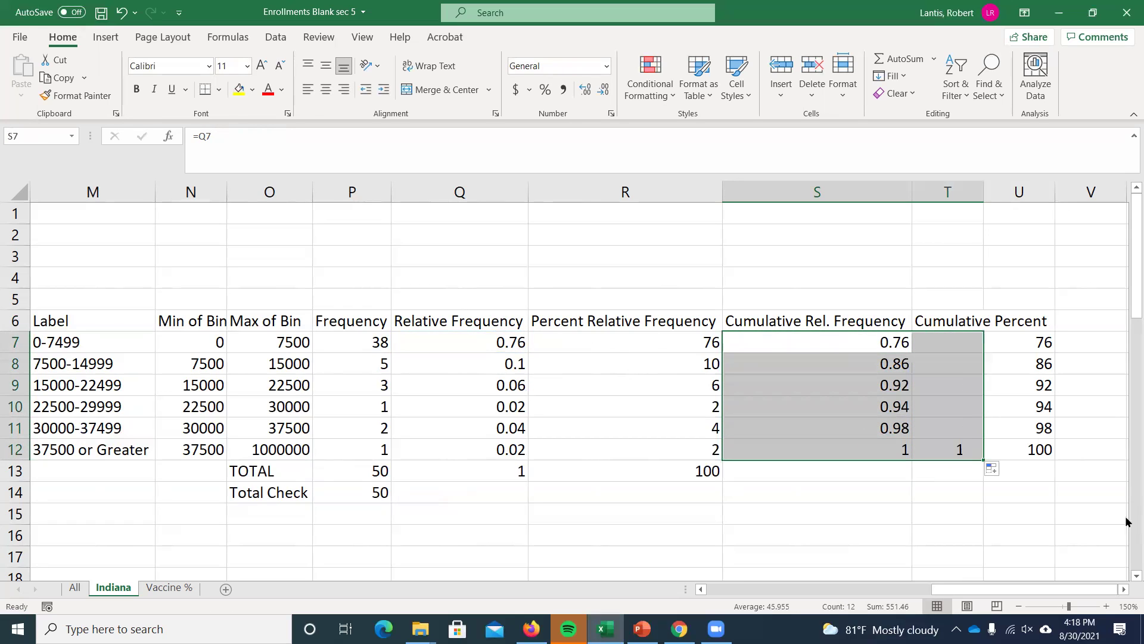
double_click(940, 427)
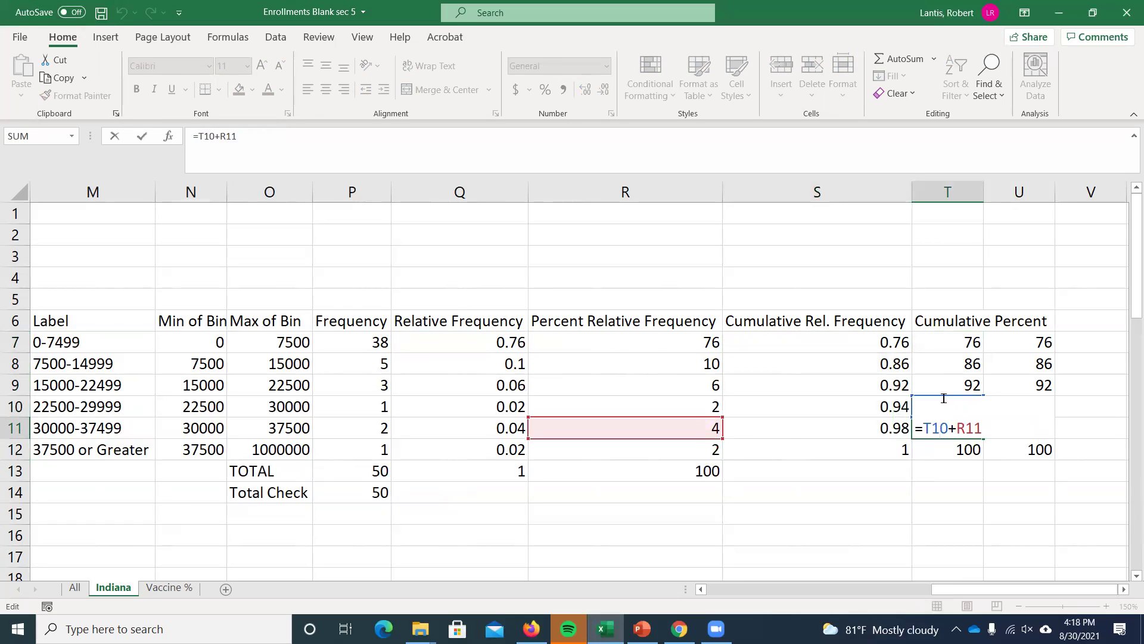
key("Return")
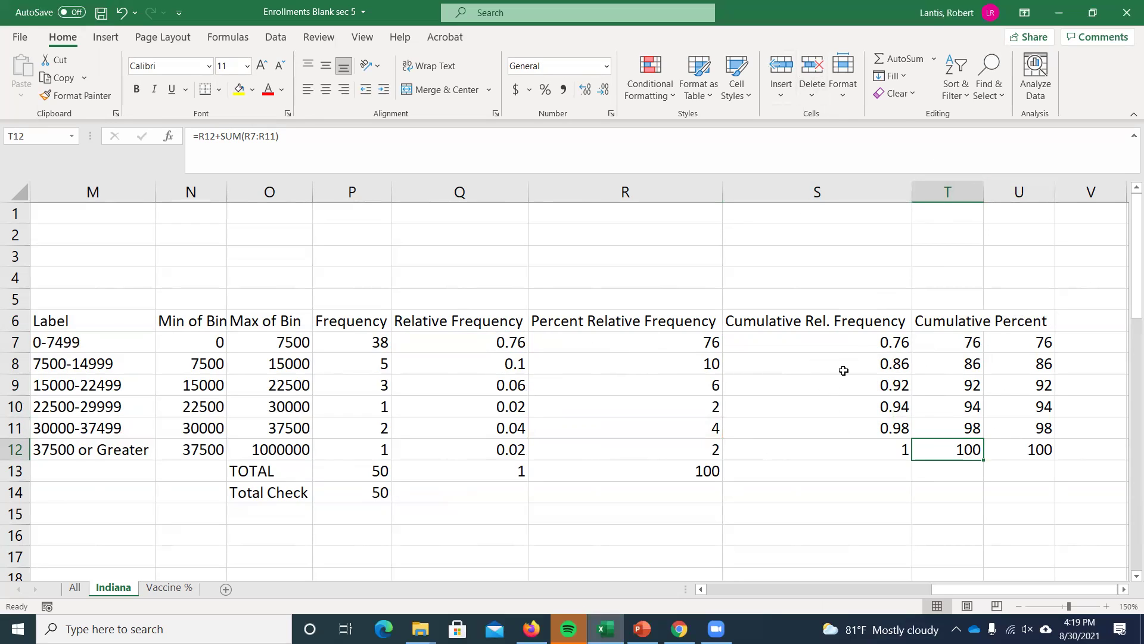
Step: Compare the source and cumulative columns, and undo the fill of the cumulative formulas into T7:T12
left_click_drag(463, 332, 536, 339)
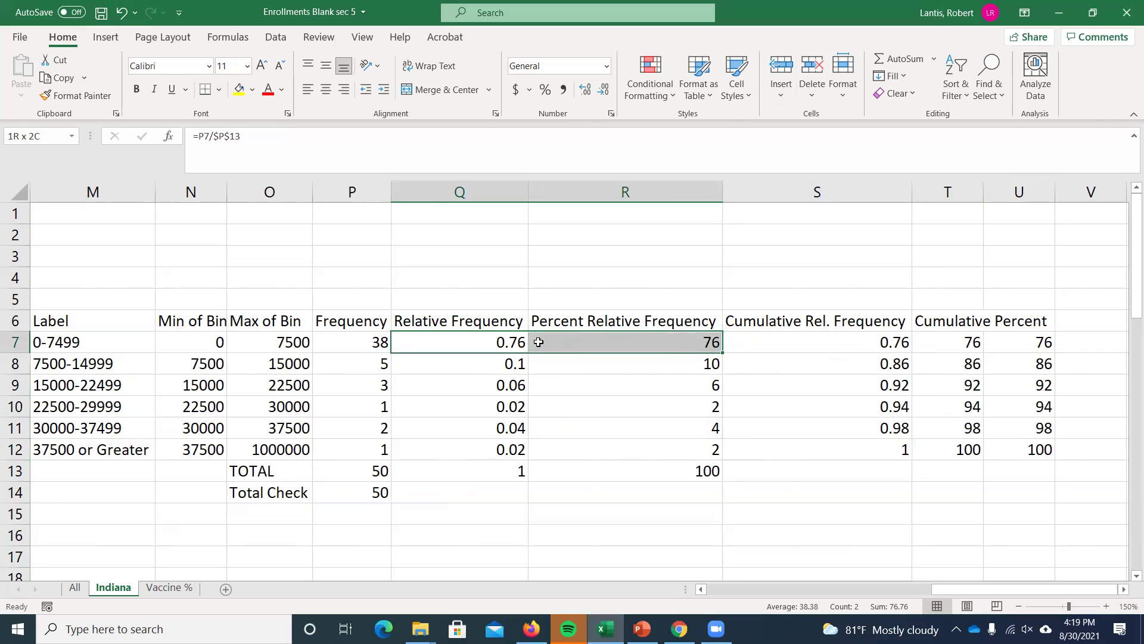
left_click(824, 325)
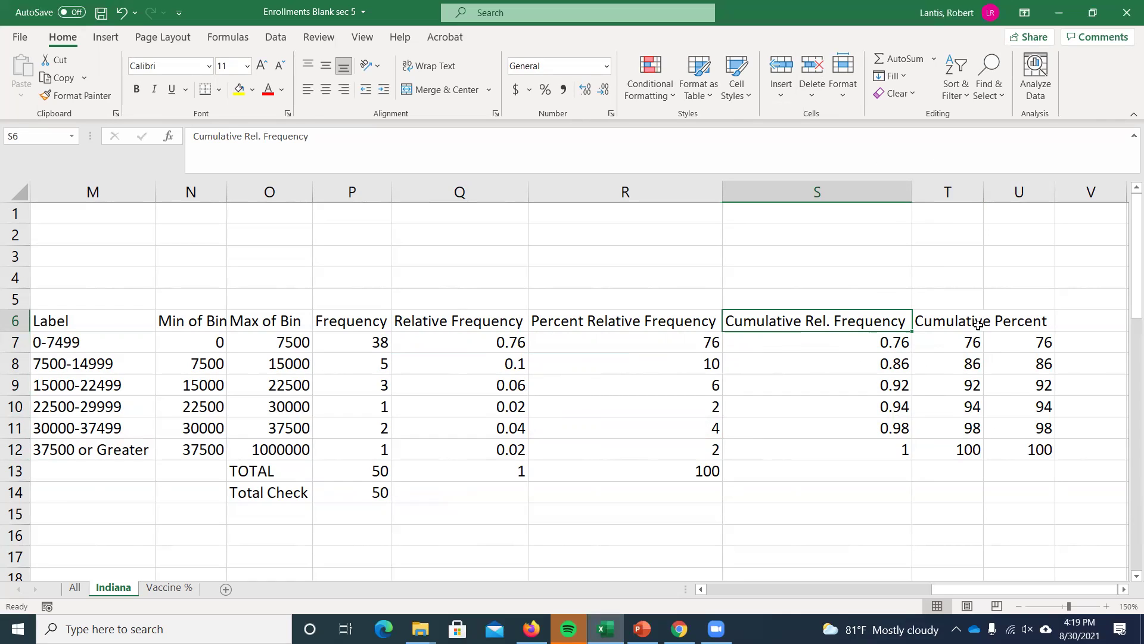
key("Right")
key("Down")
key("Down")
key("Down")
key("Down")
key("Down")
key("ctrl+z")
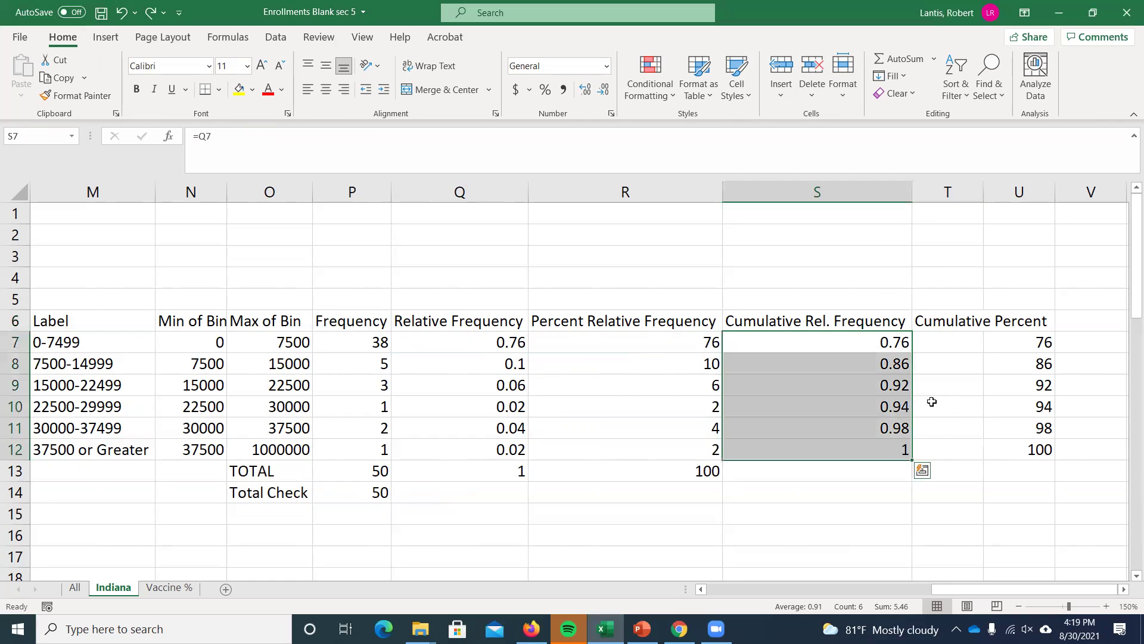
key("ctrl+z")
Step: Check the running-total formula in S8 and fill S7:S12 across into T7:T12 under Cumulative Percent
double_click(868, 363)
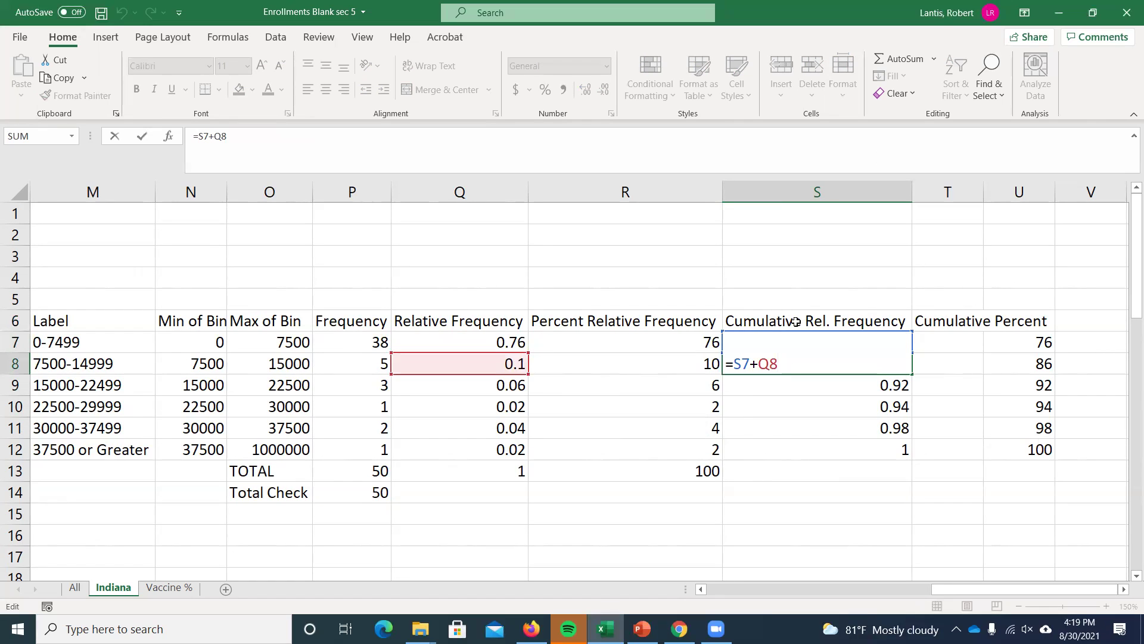
key("Return")
left_click_drag(838, 339, 984, 460)
left_click(972, 388)
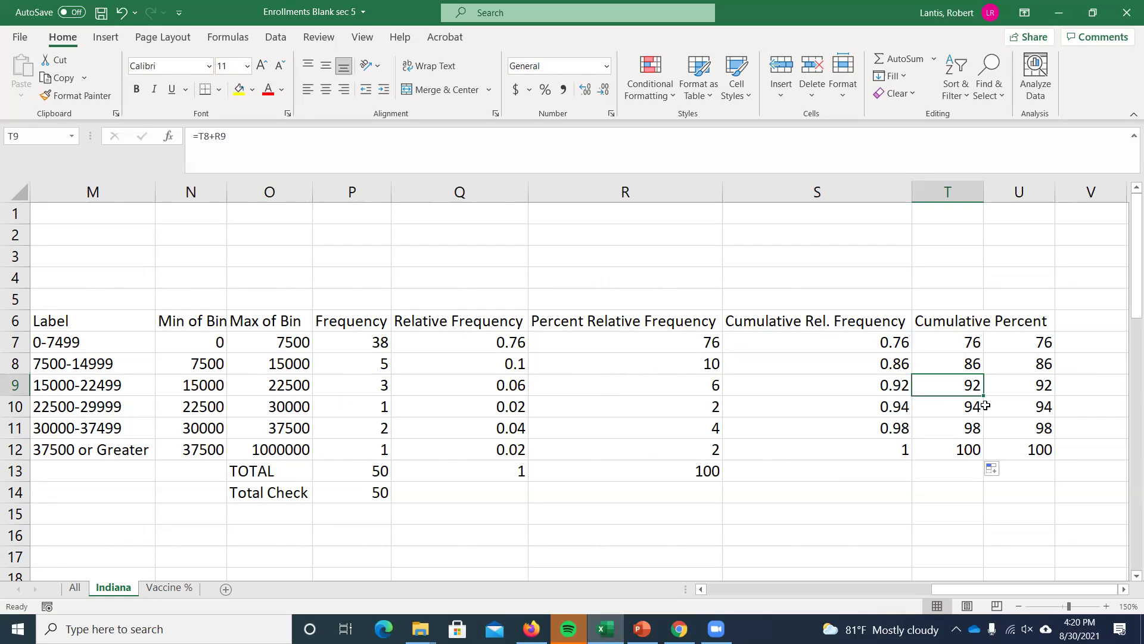
Step: Review the Frequency values in P7:P12 alongside the Cumulative Rel. Frequency values in S7:S12
left_click_drag(357, 348, 357, 450)
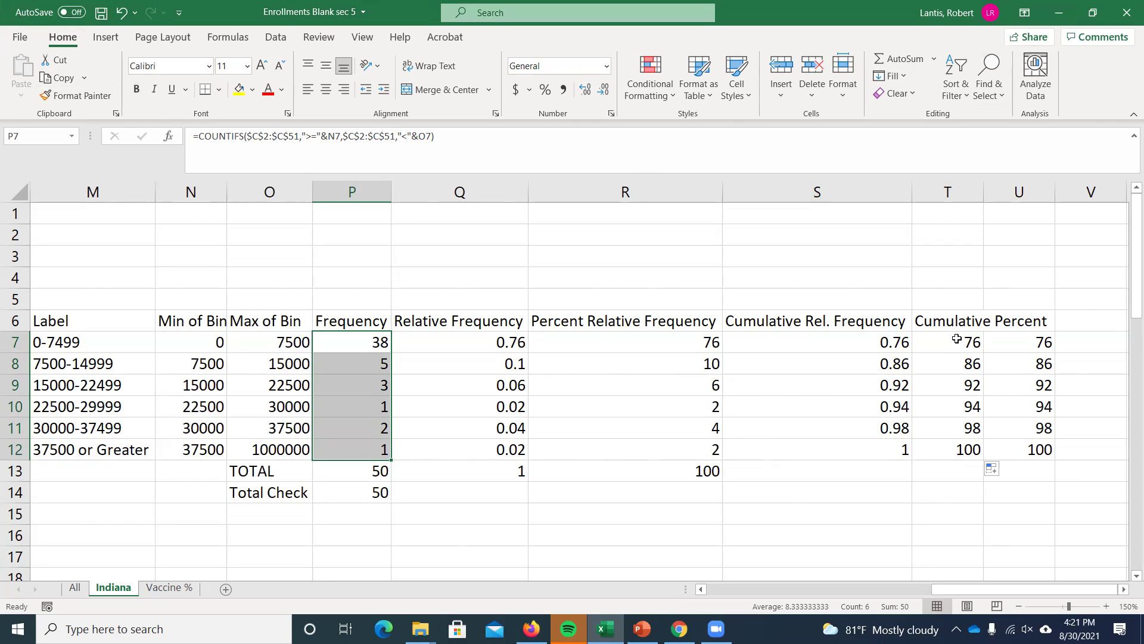
left_click(876, 334)
left_click_drag(885, 342, 876, 444)
left_click(964, 353)
Step: Compare the starting formulas of the two cumulative columns in cells S7 and T7
double_click(888, 342)
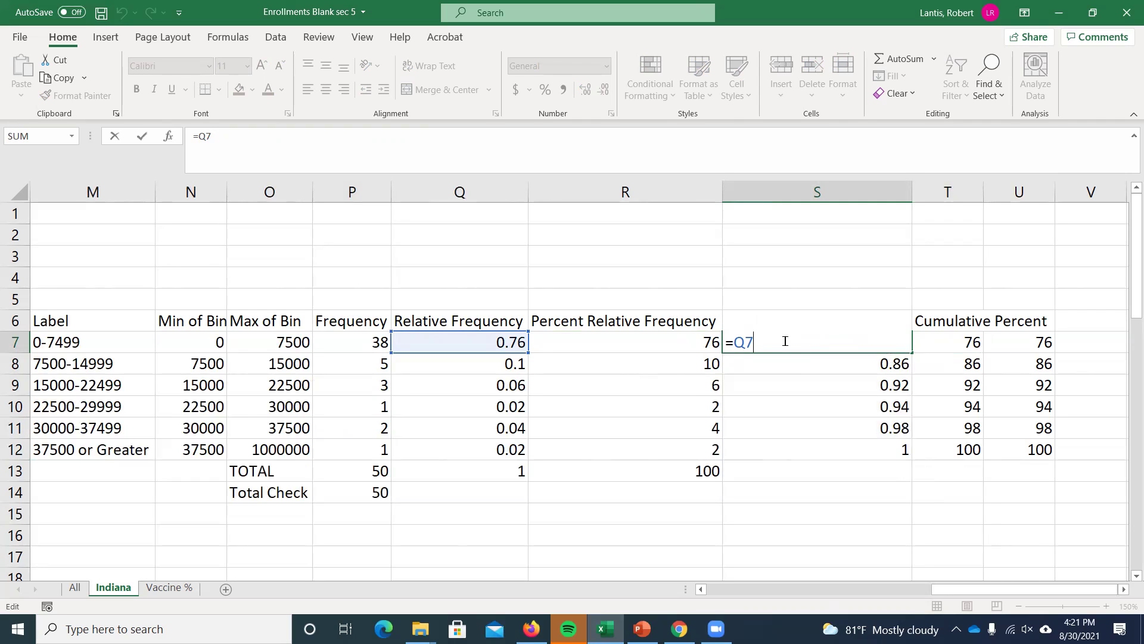
key("Return")
double_click(946, 343)
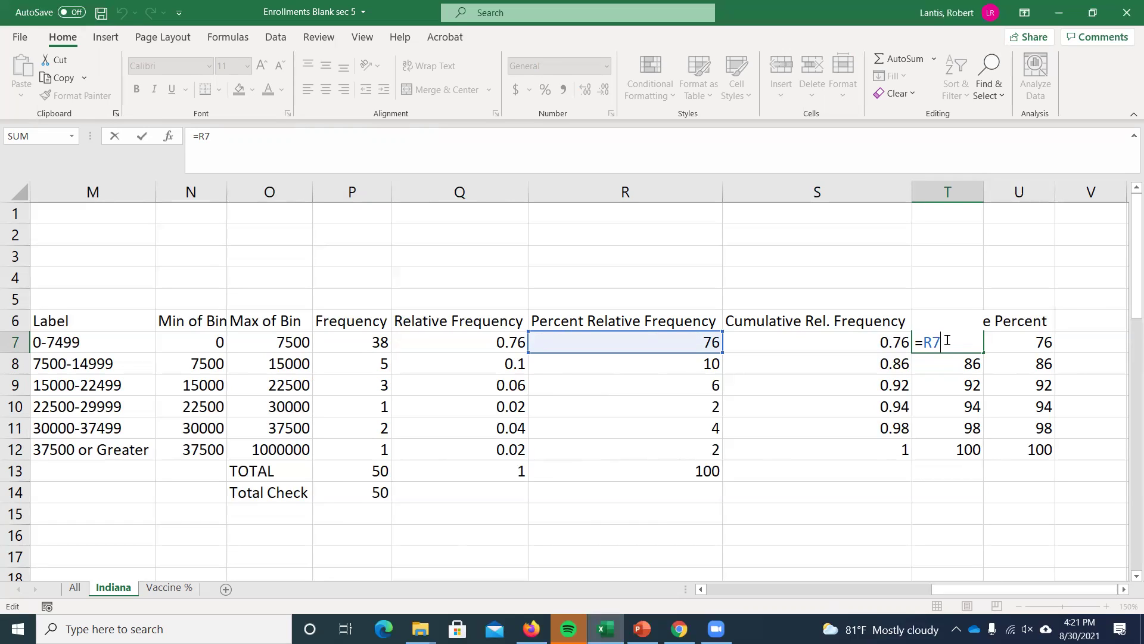
key("Return")
left_click(881, 339)
type("=")
key("Left")
key("Left")
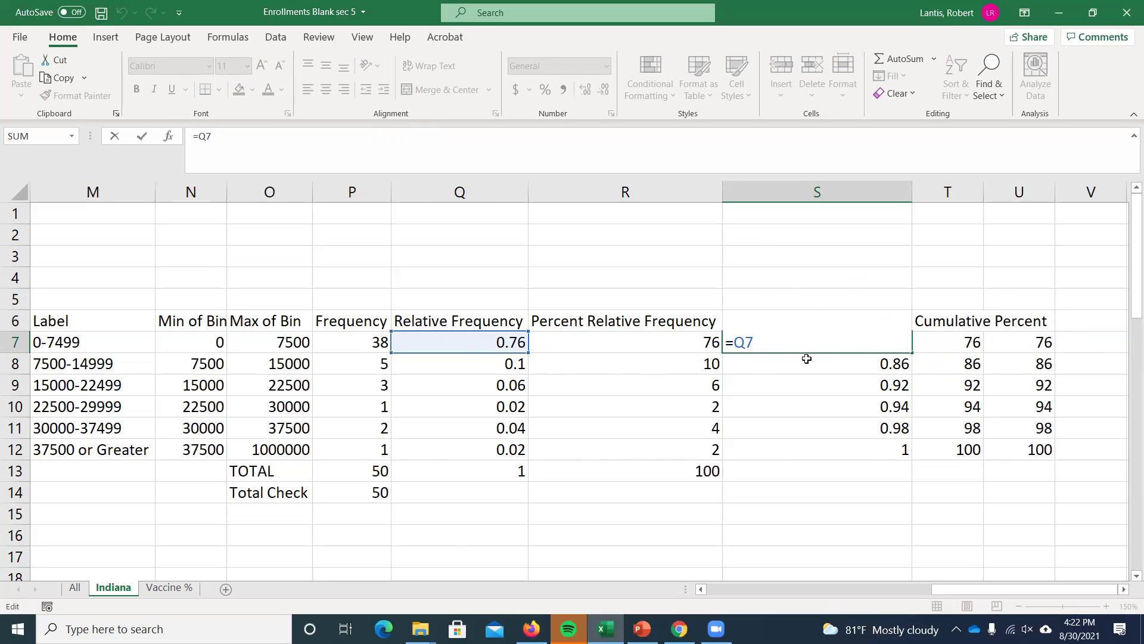
key("Return")
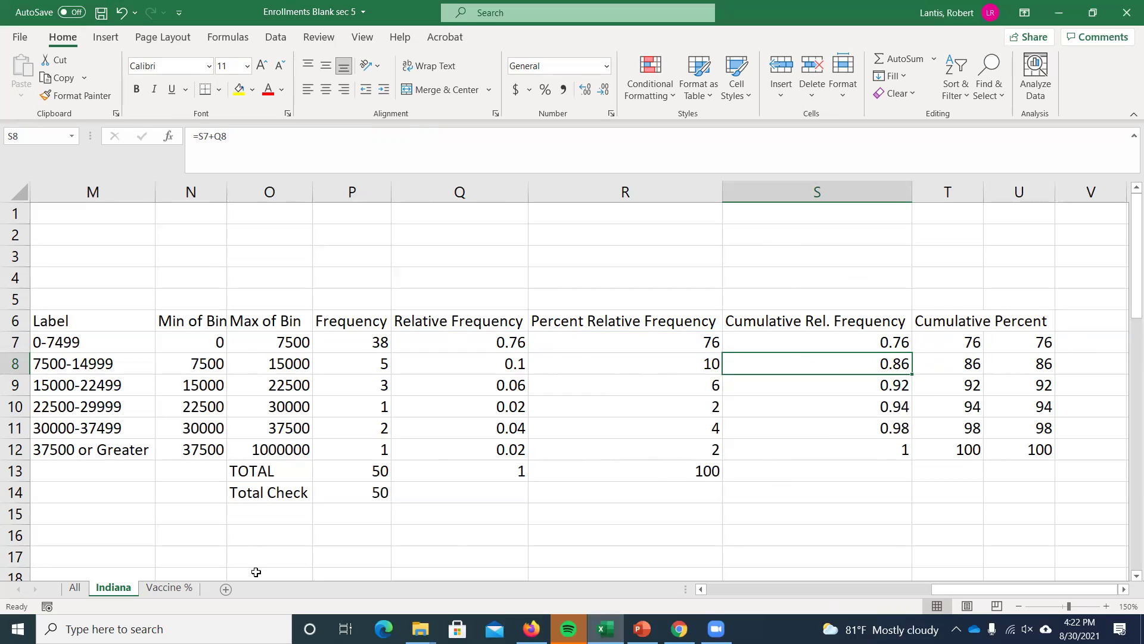
Step: Switch to the Week 2 Lectures presentation in PowerPoint and open slide 7, Time Series Data Example
left_click(642, 629)
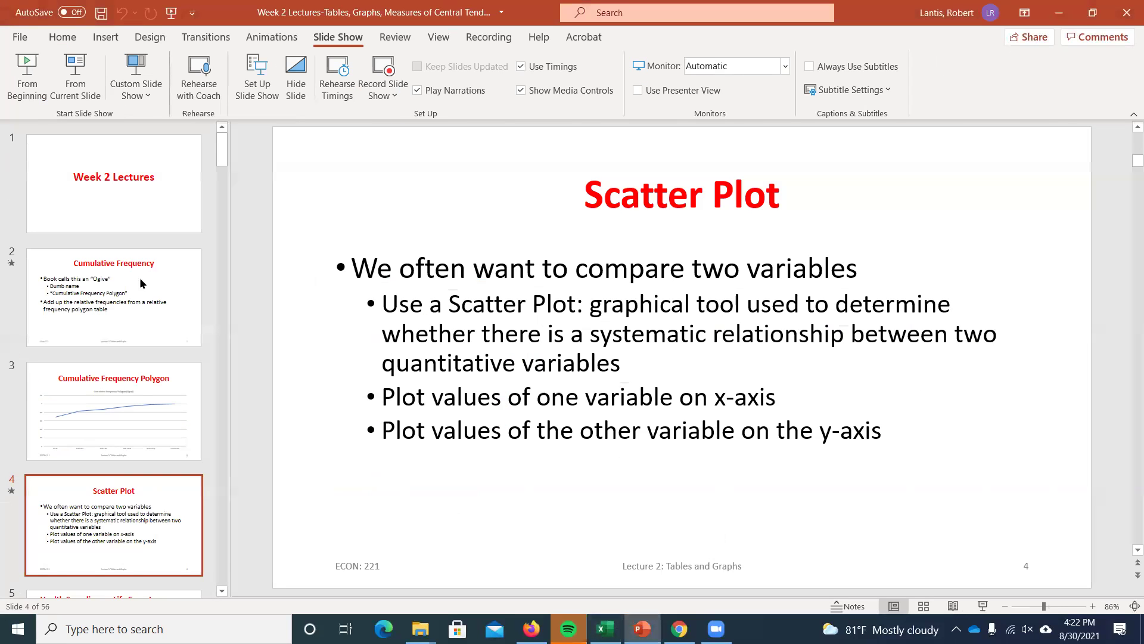
scroll(113, 328, "down", 5)
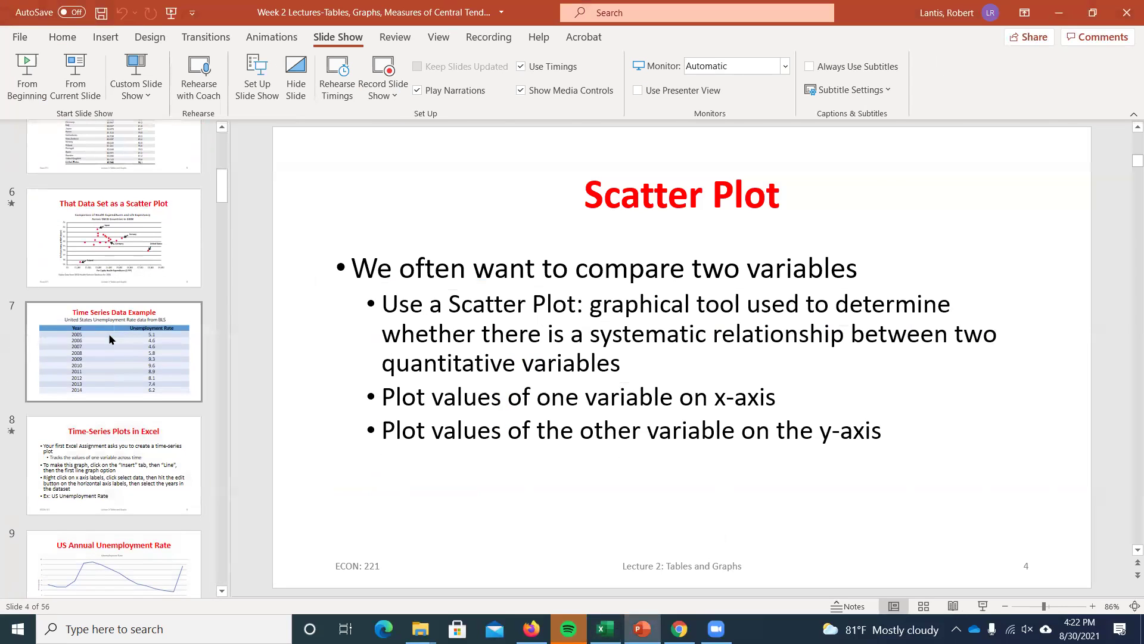
left_click(113, 337)
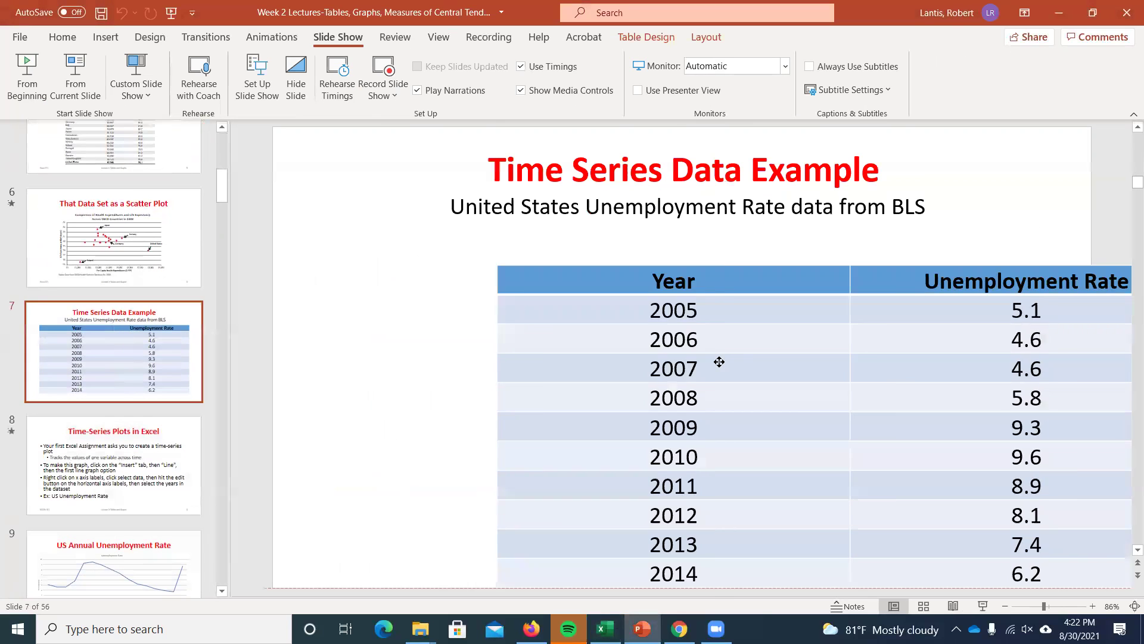
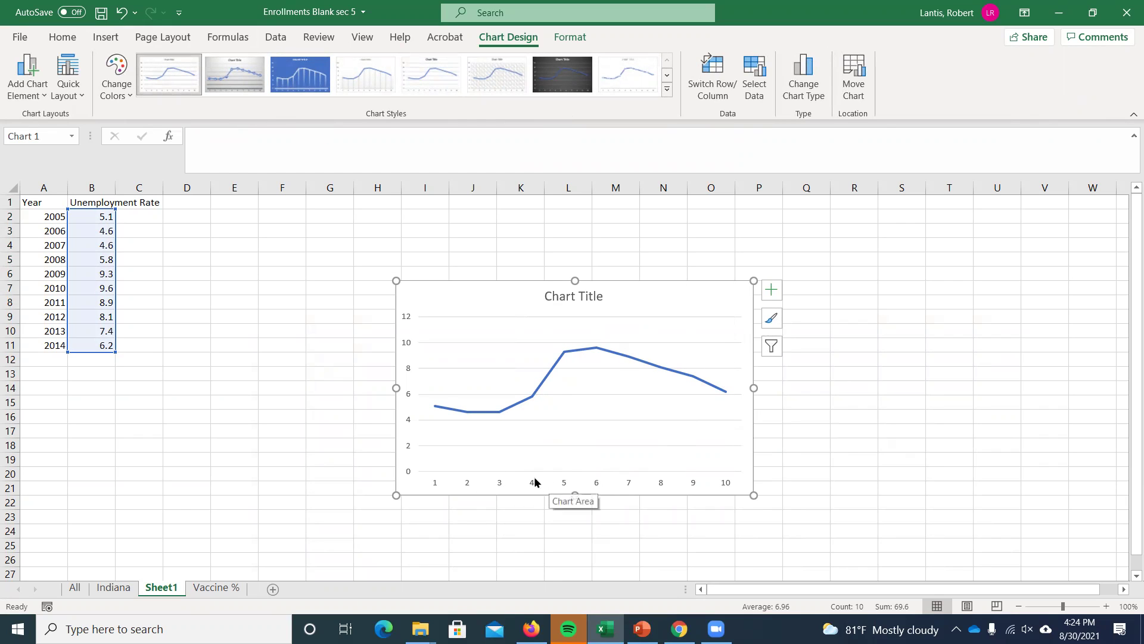
Step: Delete the existing chart on Sheet1 in Excel and insert a line chart of the Year and Unemployment Rate data in A1:B11
key("Delete")
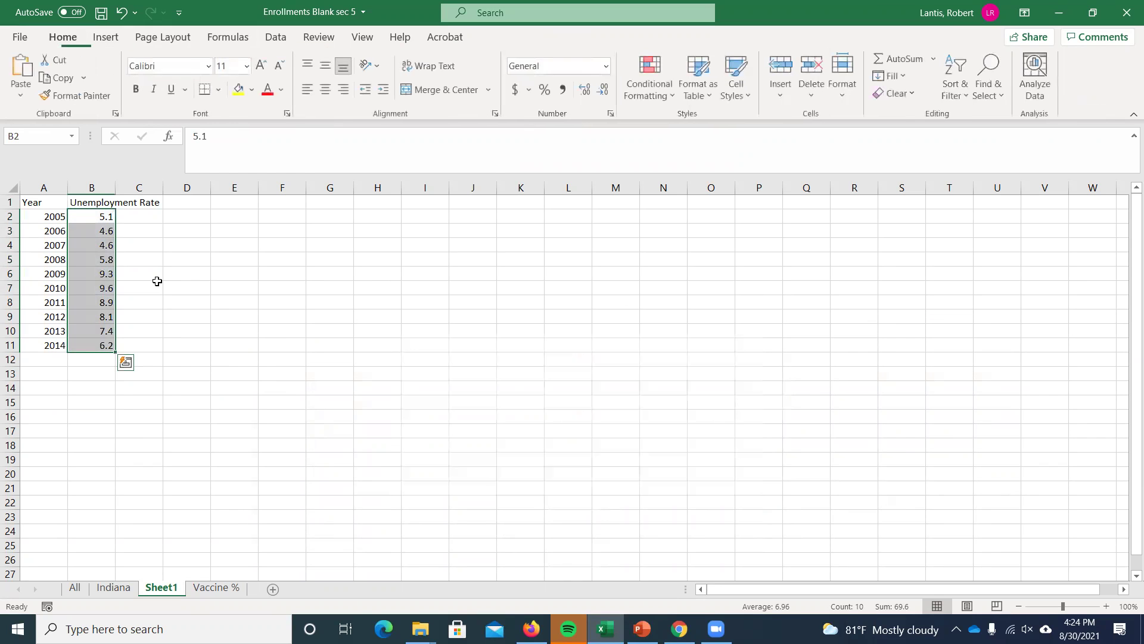
left_click_drag(39, 203, 90, 345)
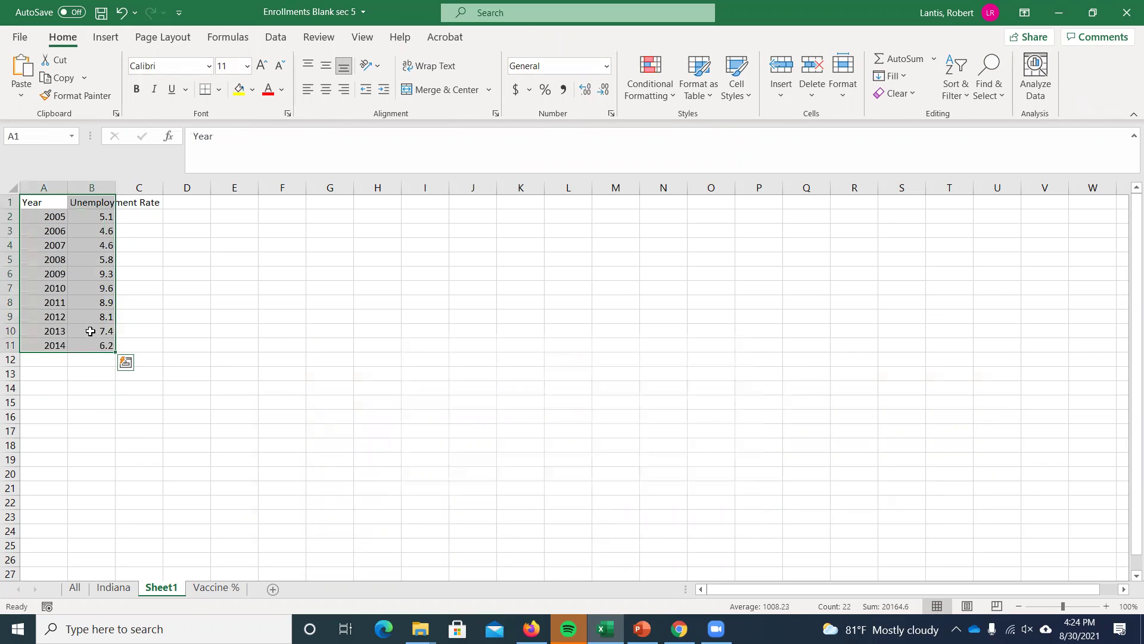
left_click(106, 37)
left_click(533, 76)
left_click(544, 124)
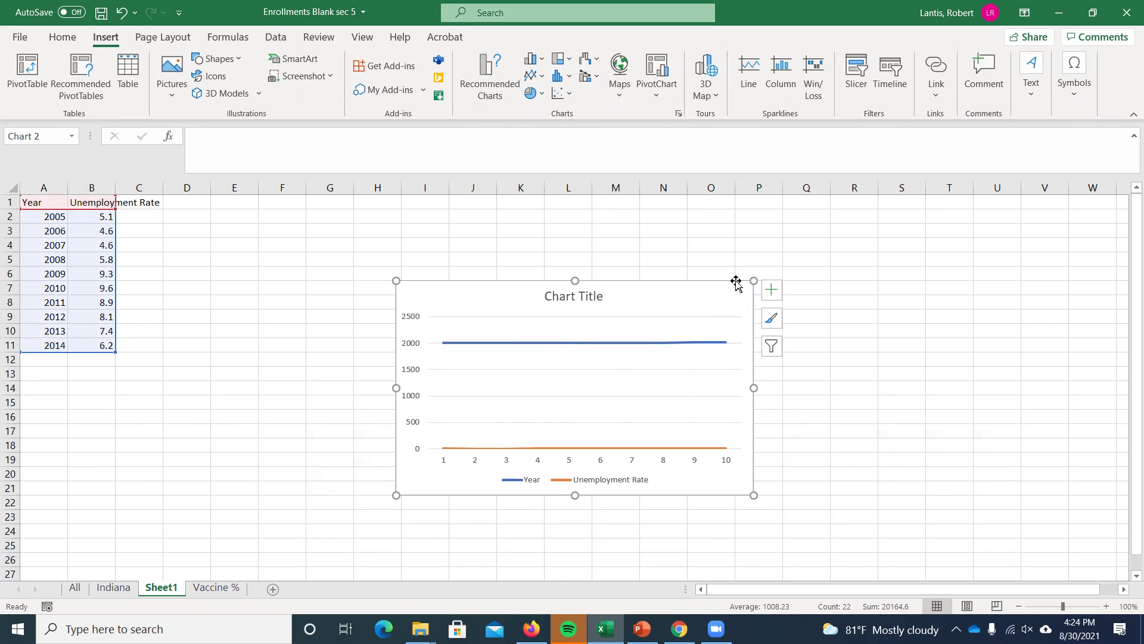
Step: Delete the existing chart on Sheet1 and insert a 2-D line chart of only the unemployment rates in B2:B11
key("Delete")
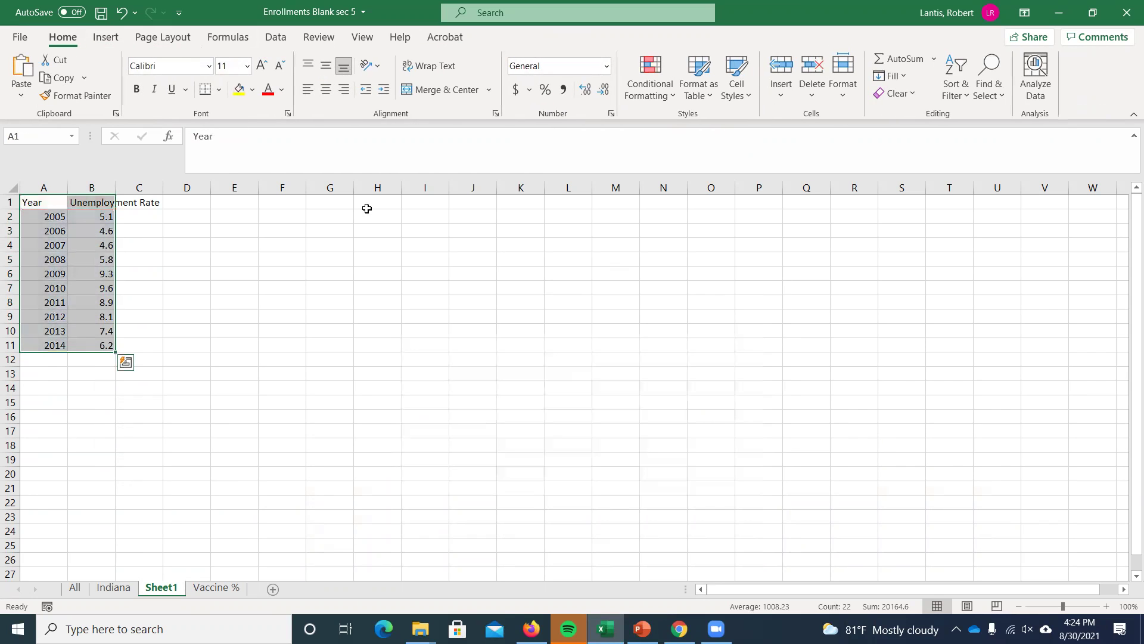
left_click_drag(83, 218, 93, 344)
left_click(102, 41)
left_click(530, 75)
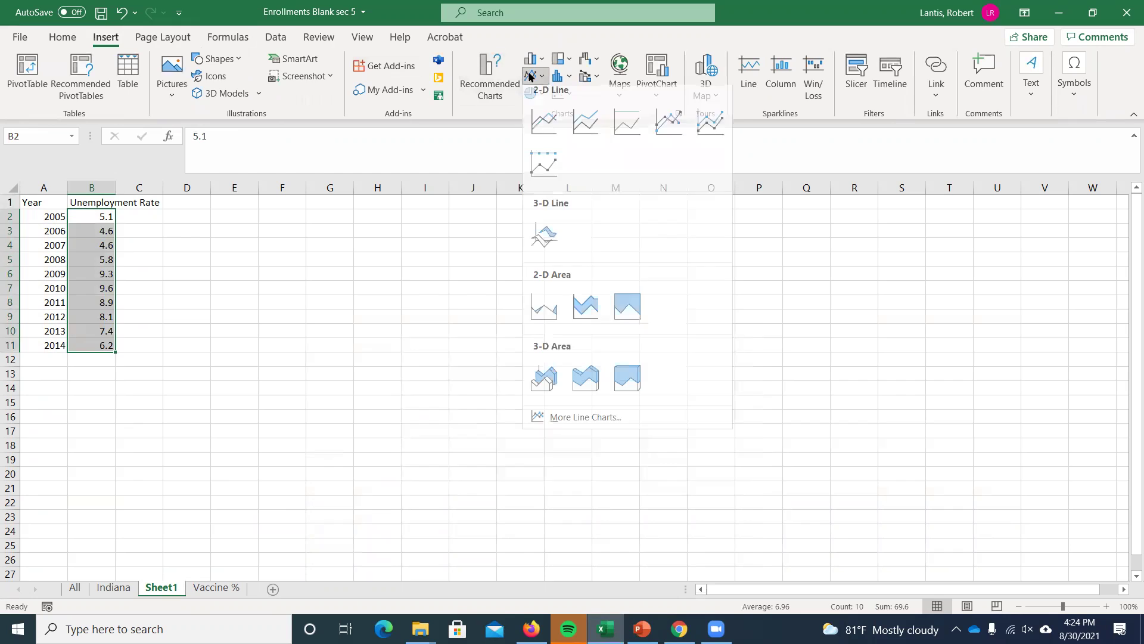
left_click(544, 122)
Step: Set the line chart's horizontal axis labels to the years in Sheet1!$A$2:$A$11
left_click(560, 484)
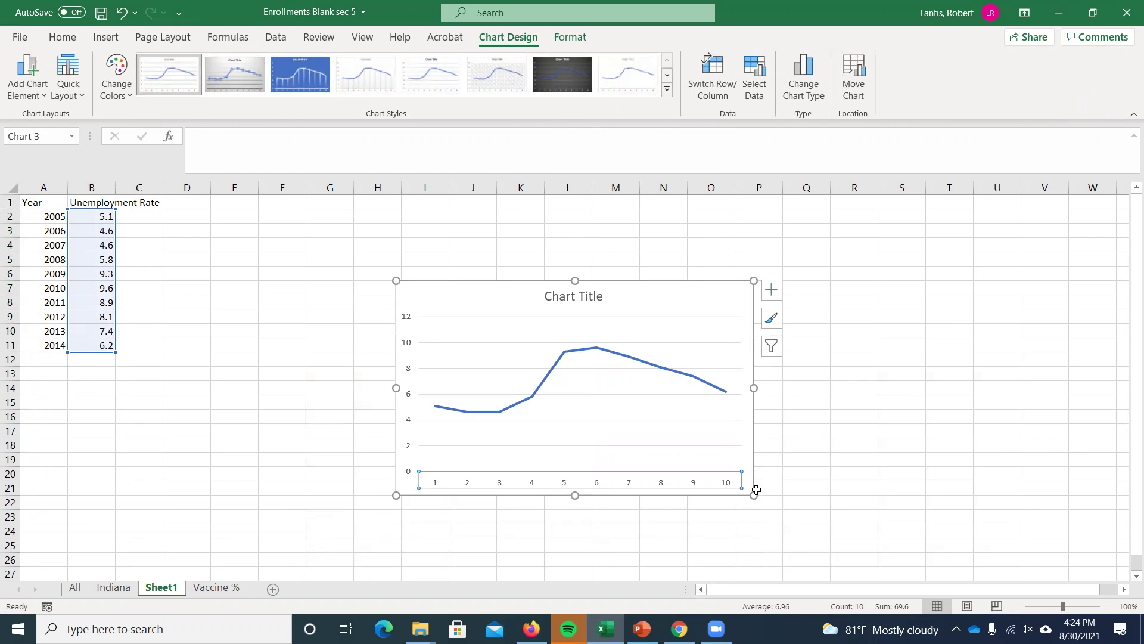
right_click(529, 484)
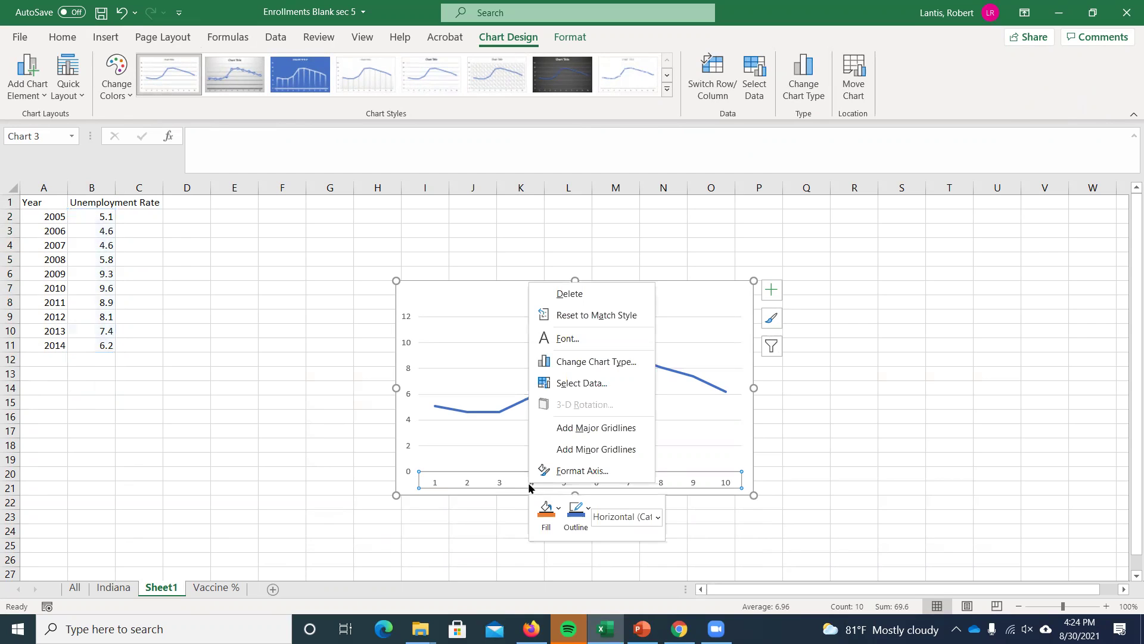
left_click(597, 384)
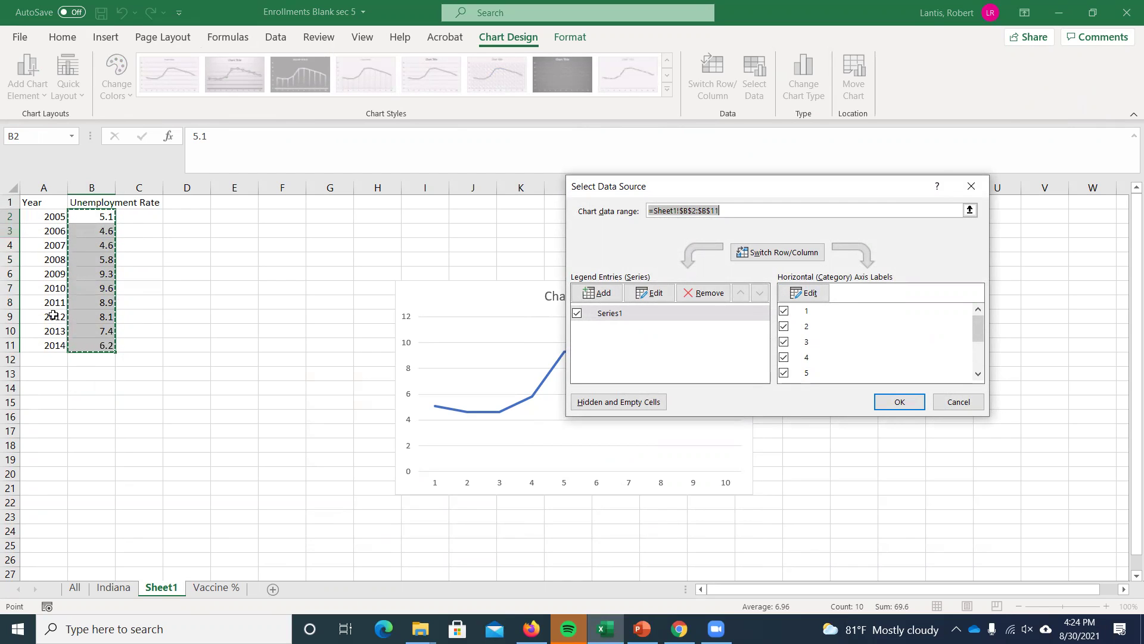
left_click(804, 293)
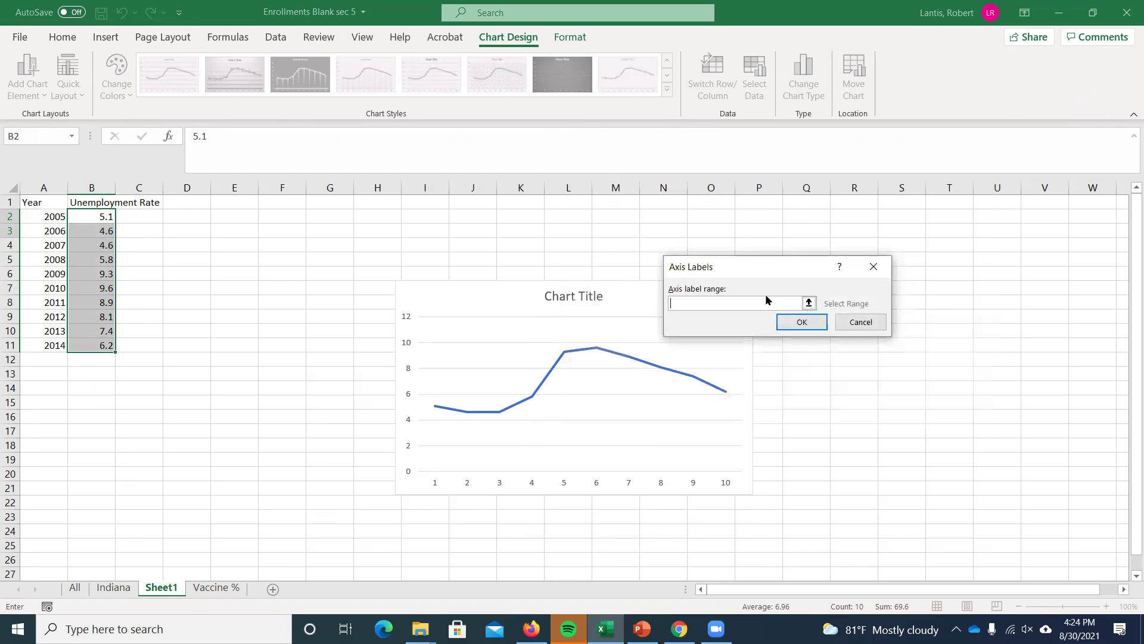
left_click_drag(61, 220, 24, 345)
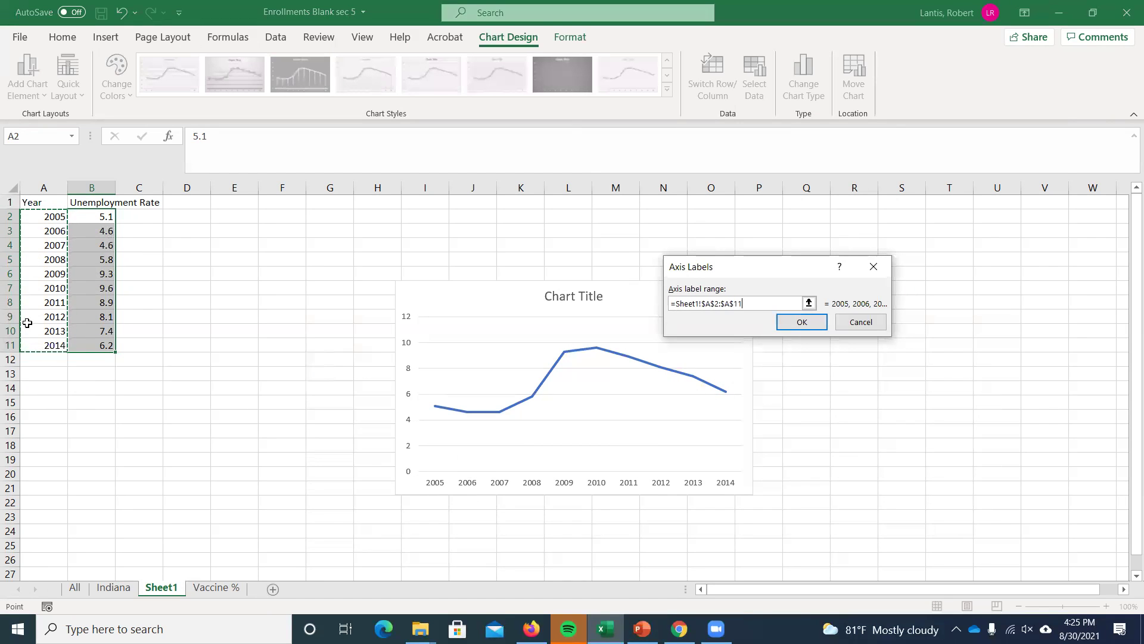
left_click(802, 322)
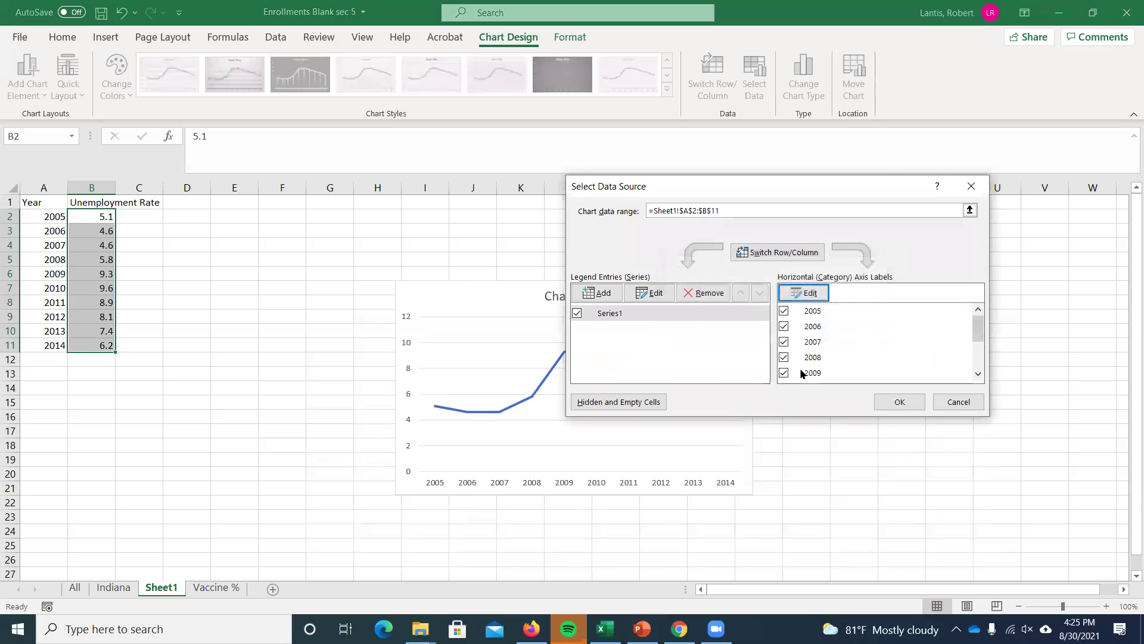
left_click(897, 401)
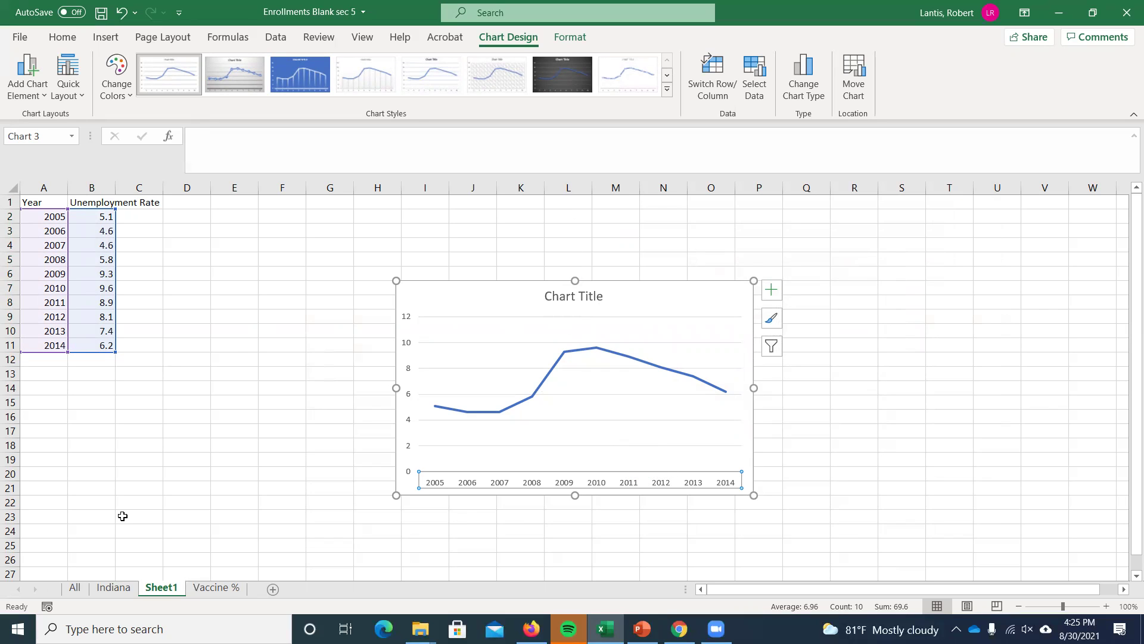
Step: Switch to the Week 2 Lectures presentation in PowerPoint, revisit the Time Series Data Example table on slide 7, and return to Excel
key("ctrl+Page_Up")
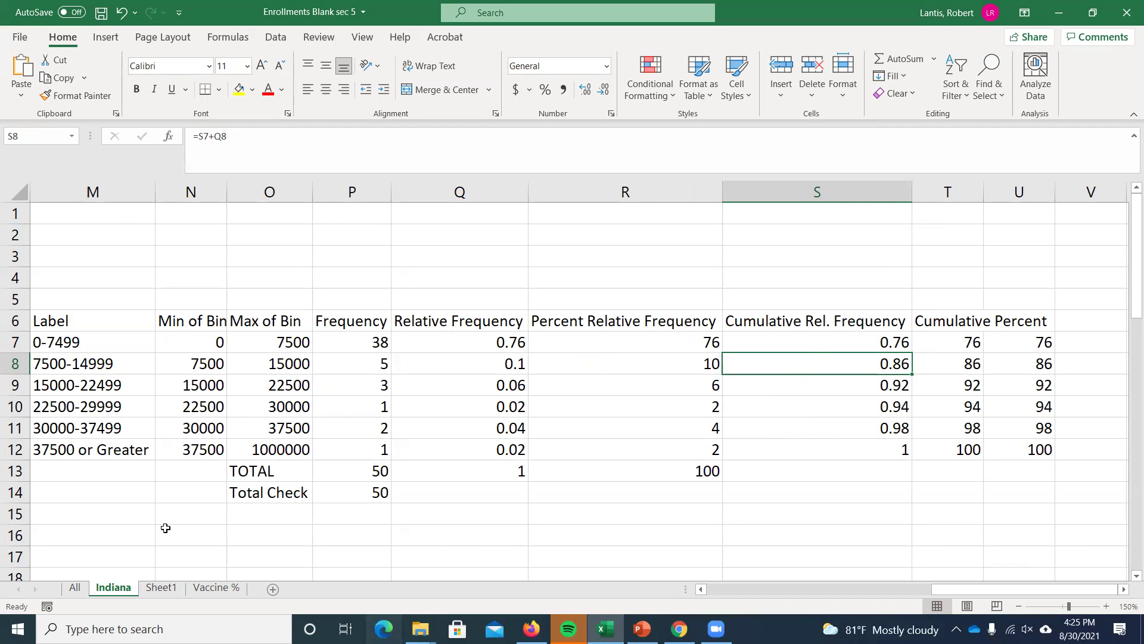
key("ctrl+Page_Down")
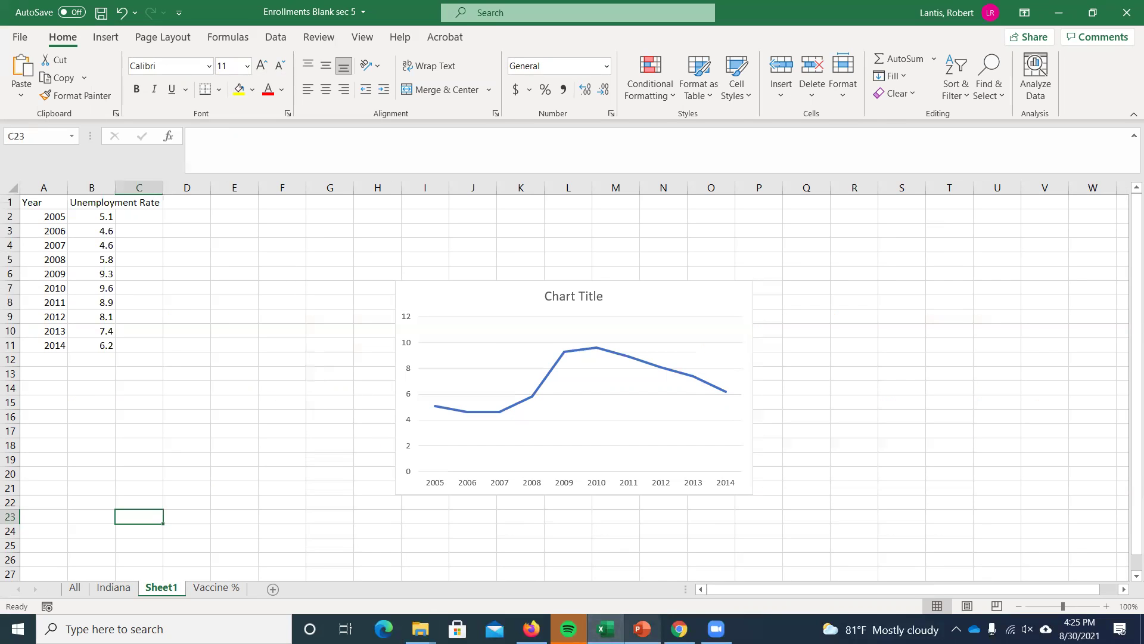
key("alt+Tab")
key("Page_Up")
key("Page_Up")
left_click_drag(454, 241, 485, 248)
left_click_drag(391, 238, 841, 540)
right_click(692, 382)
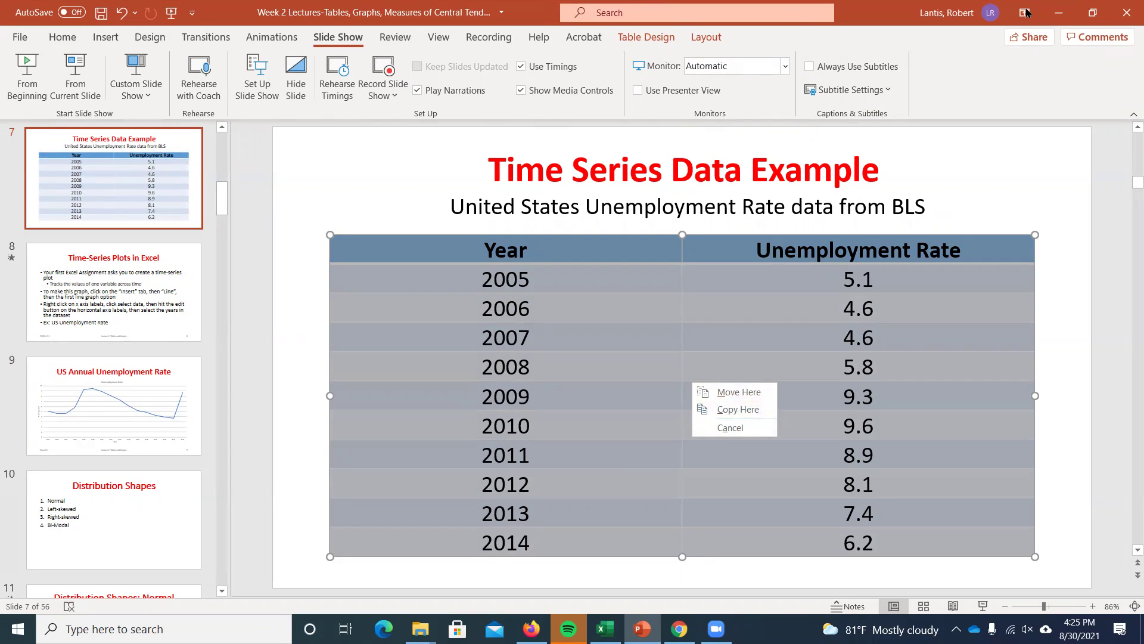
left_click(1056, 14)
left_click(1057, 13)
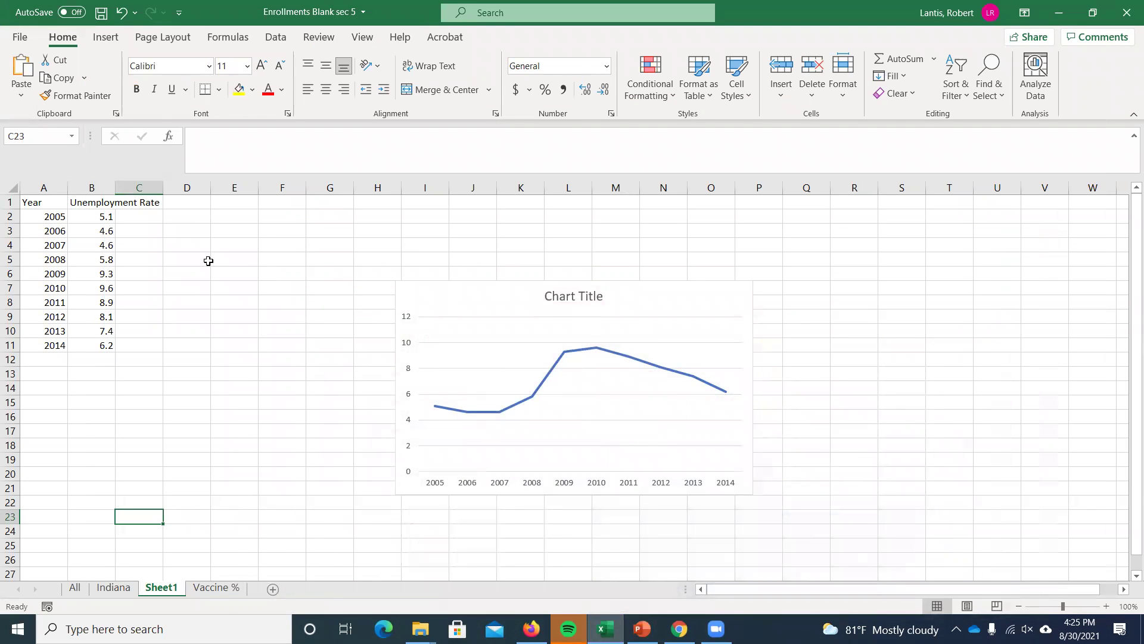
Step: Rename the header in B1 to United States and enter Canada as a new column header in C1
left_click(105, 202)
type("U")
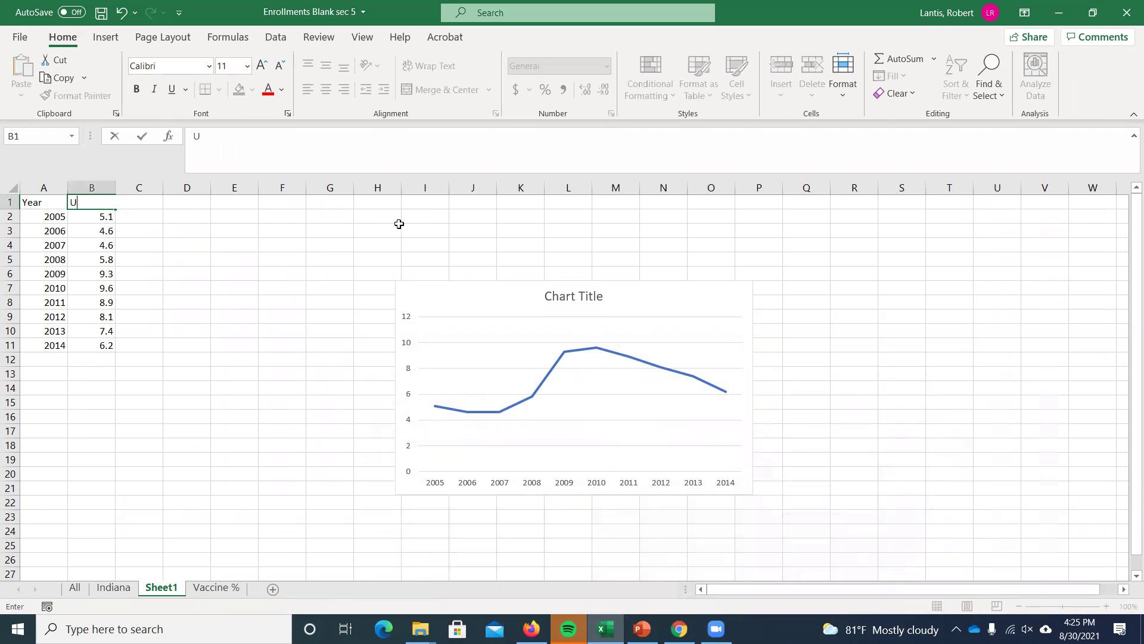
type("nited States")
key("Tab")
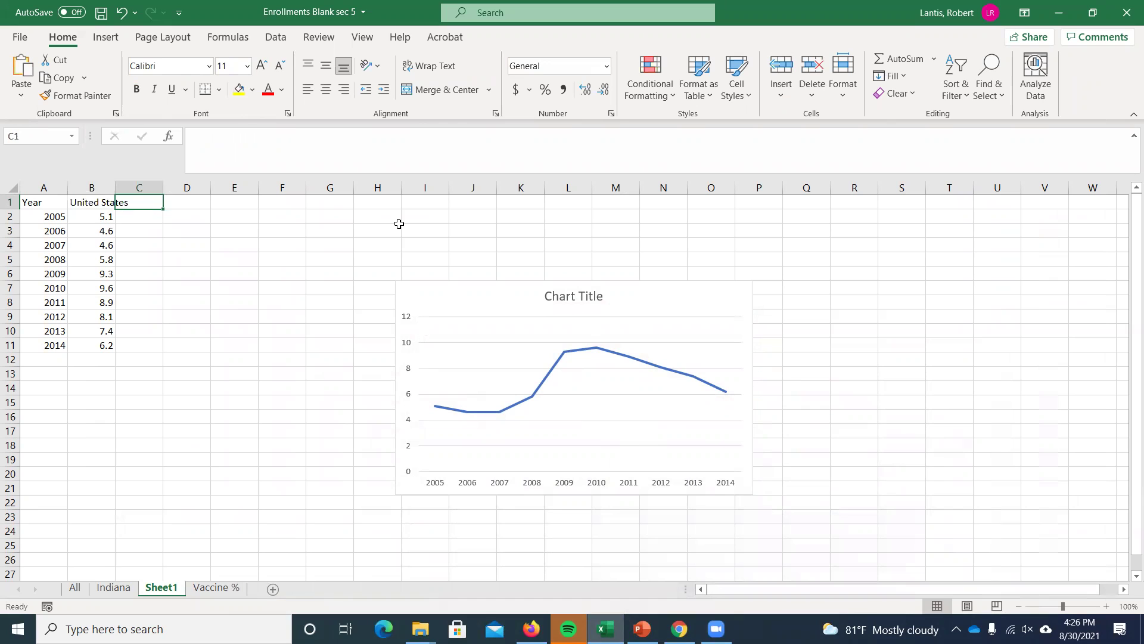
type("Canada")
key("Return")
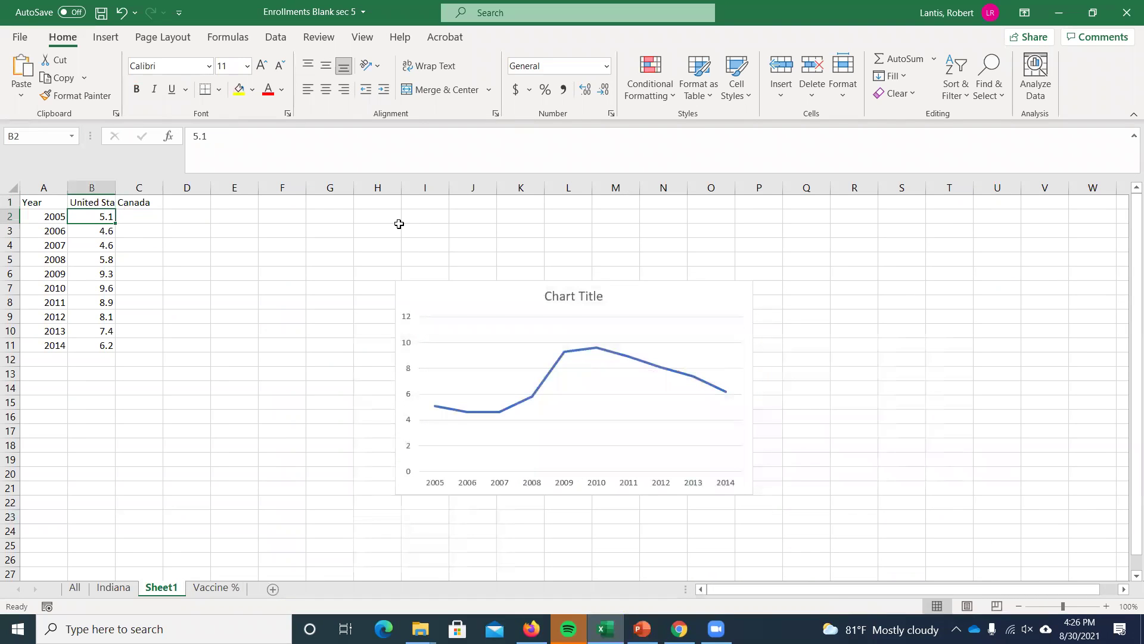
Step: Fill the Canada column in C2:C11 with 4.3, 2.5, 4.3, 2.1, 6.5, 4.3, 2.3, 7.6, 5.6 and 7.4
key("Right")
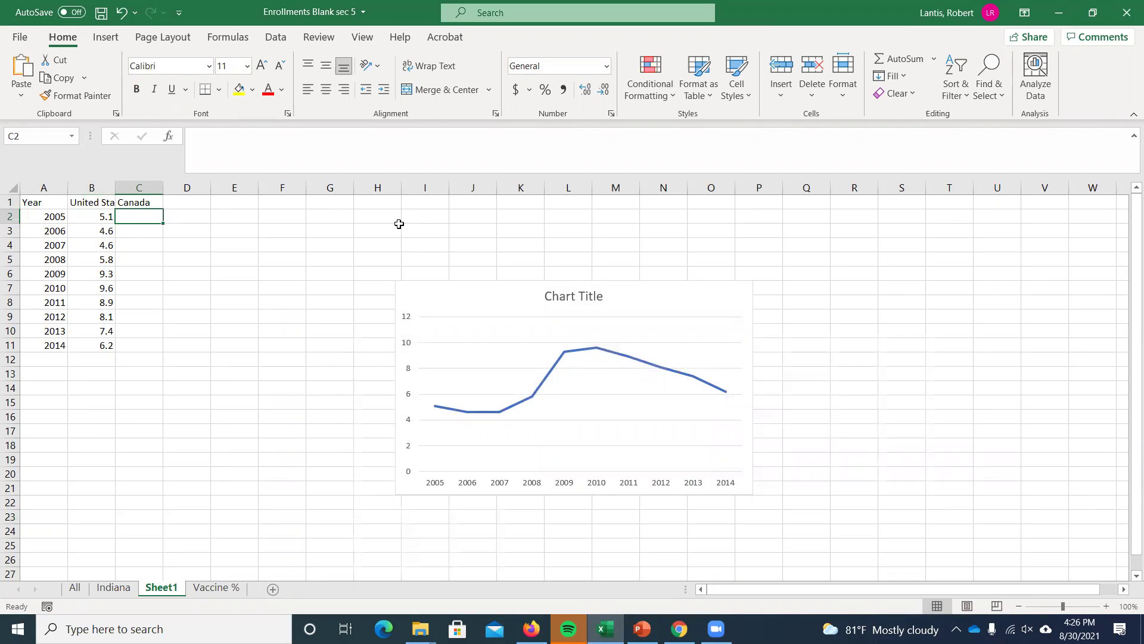
type("4.3")
key("Return")
type("2.5")
key("Return")
type("4.3")
key("Return")
type("2.1")
key("Return")
type("6.5")
key("Return")
type("4.3")
key("Return")
type("2.3")
key("Return")
type("7.6")
key("Return")
type("5.6")
key("Return")
type("7.4")
key("Return")
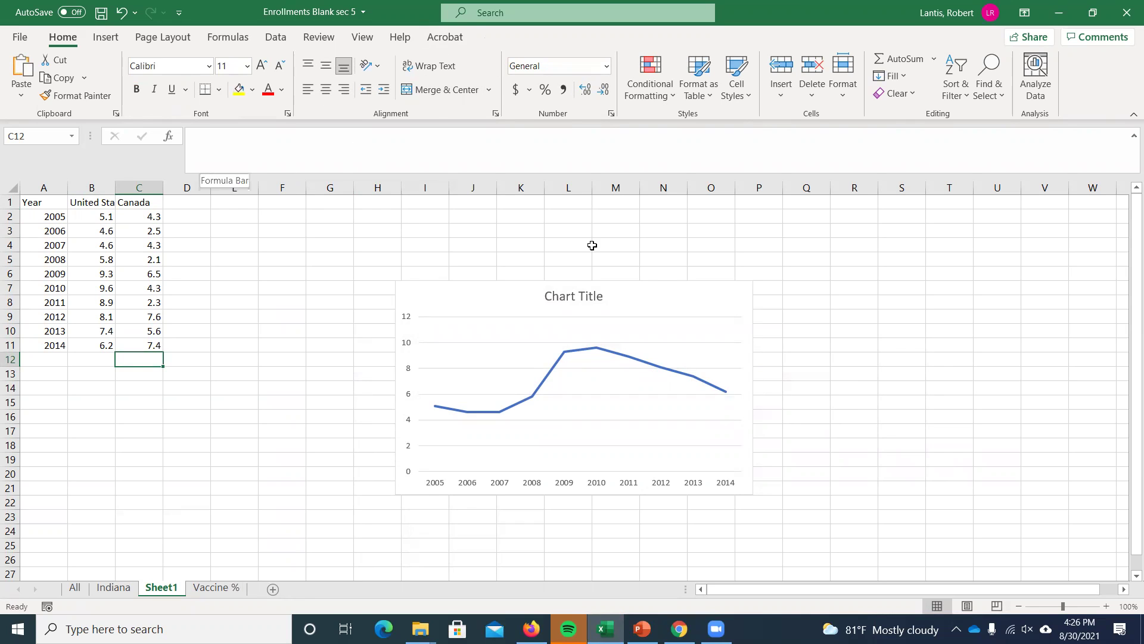
Step: Delete the single-series chart and insert a 2-D line chart of the United States and Canada data in B1:C11
left_click(659, 295)
key("Delete")
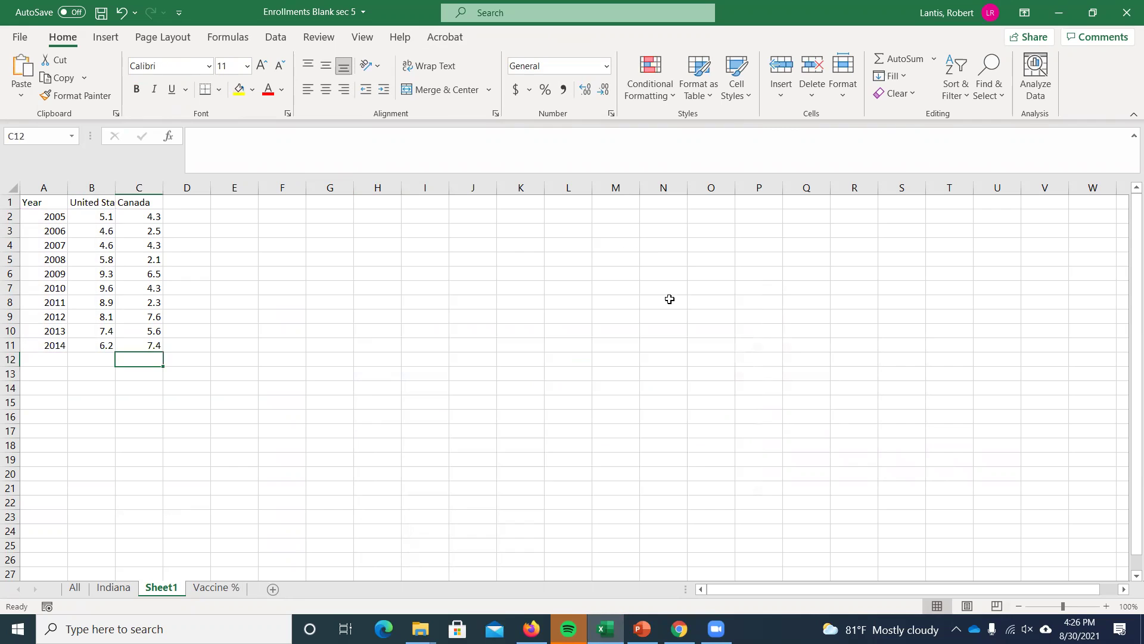
left_click_drag(87, 203, 150, 346)
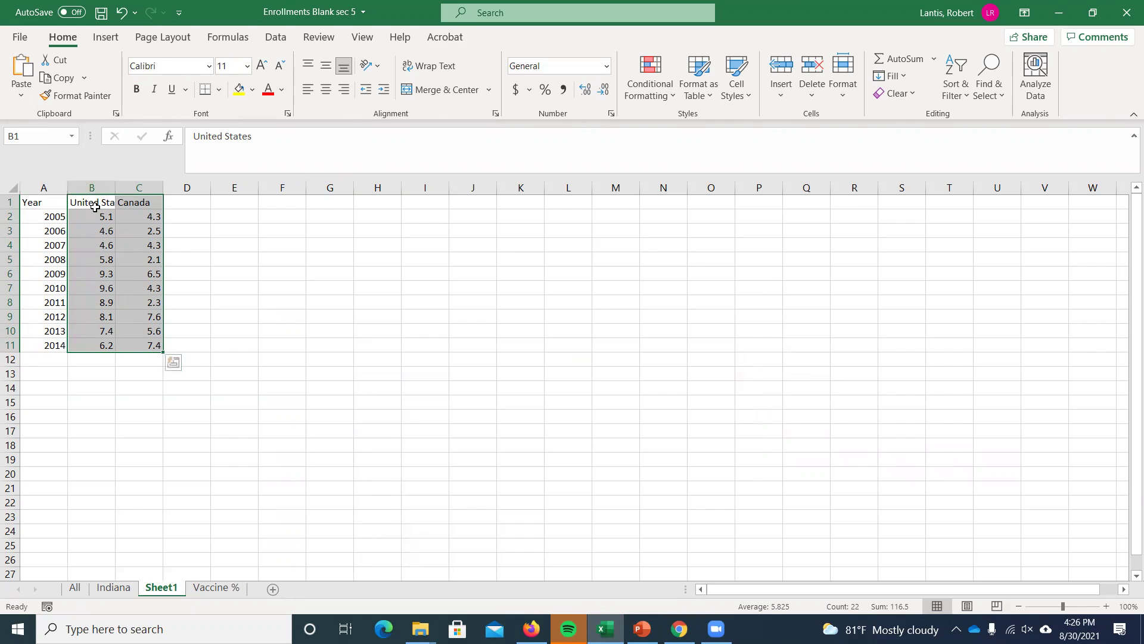
left_click(105, 37)
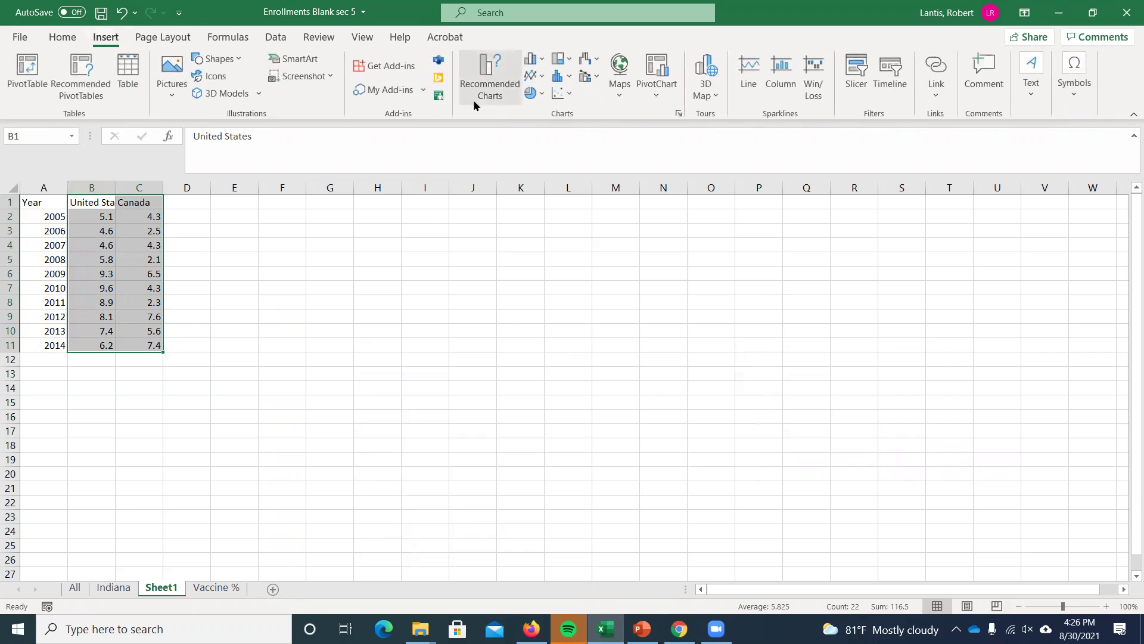
left_click(530, 76)
left_click(542, 115)
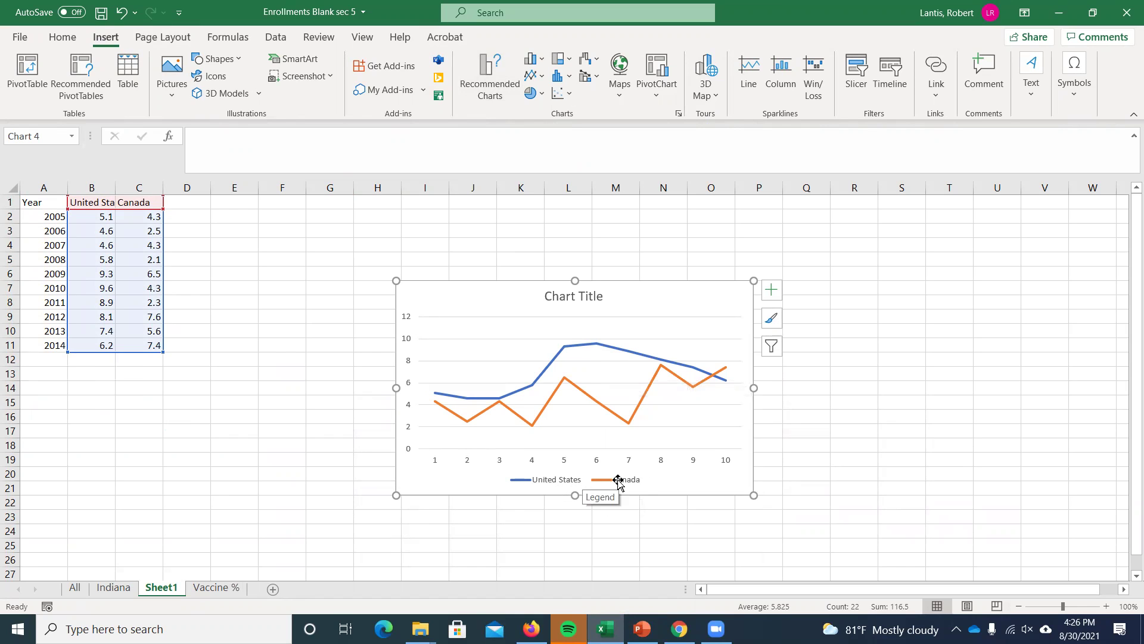
Step: Set the two-country line chart's horizontal axis labels to the years in Sheet1!$A$2:$A$11
left_click(564, 463)
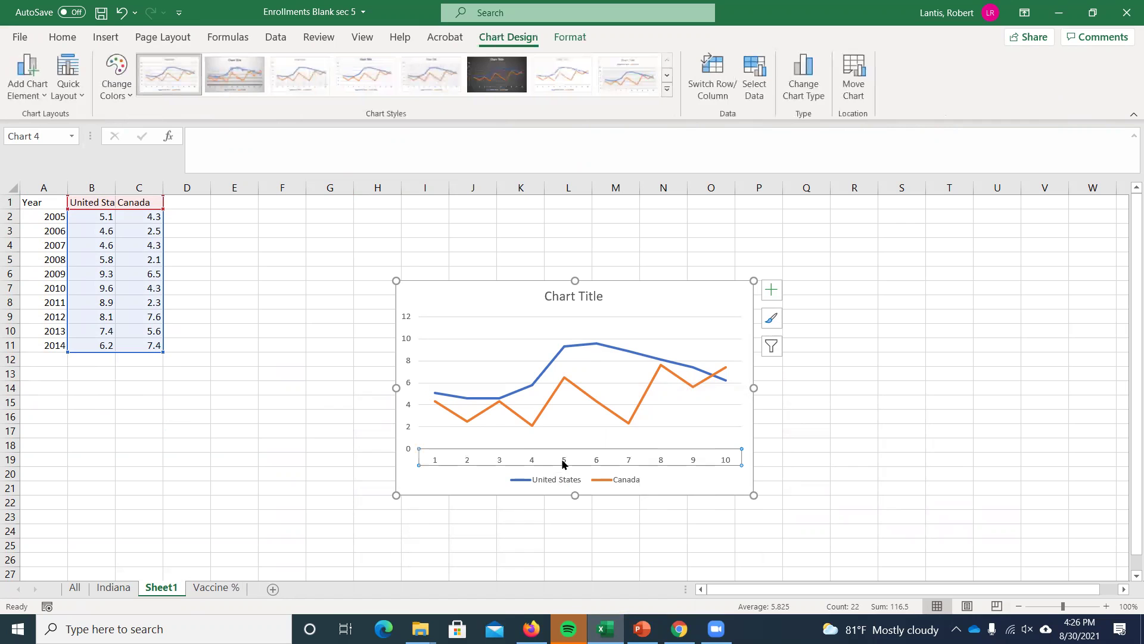
right_click(564, 463)
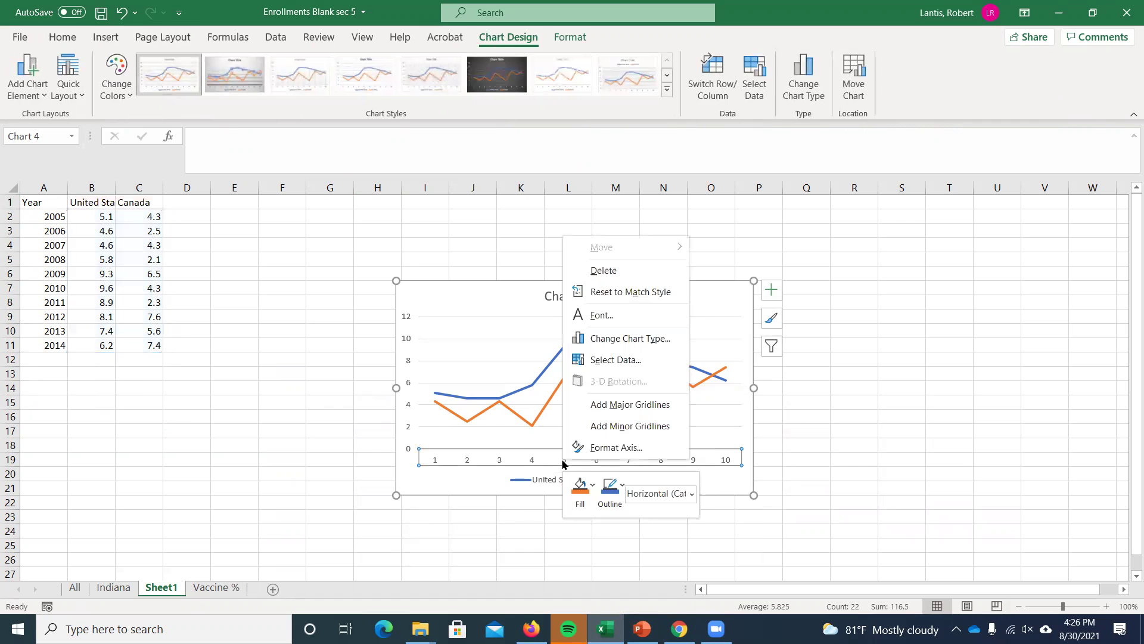
left_click(616, 360)
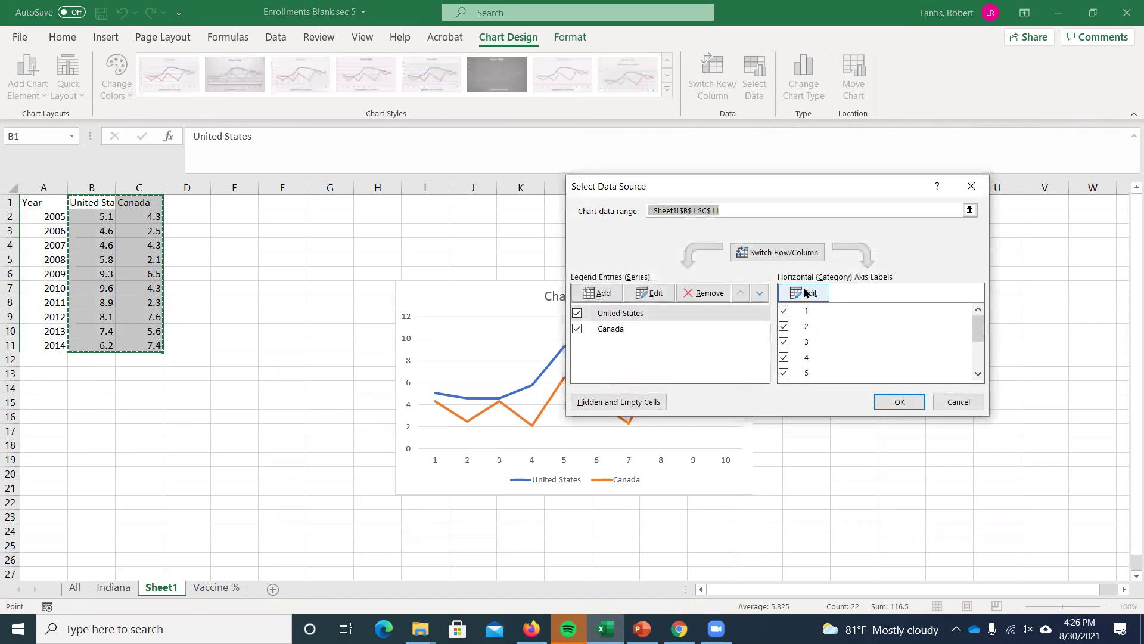
left_click(806, 292)
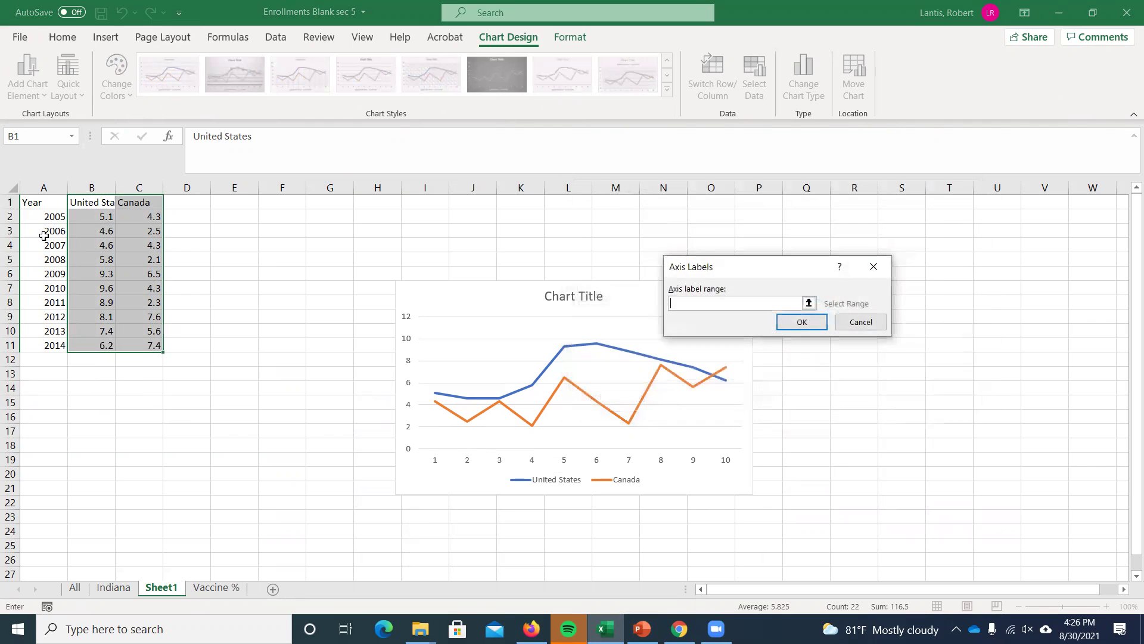
left_click_drag(53, 216, 52, 348)
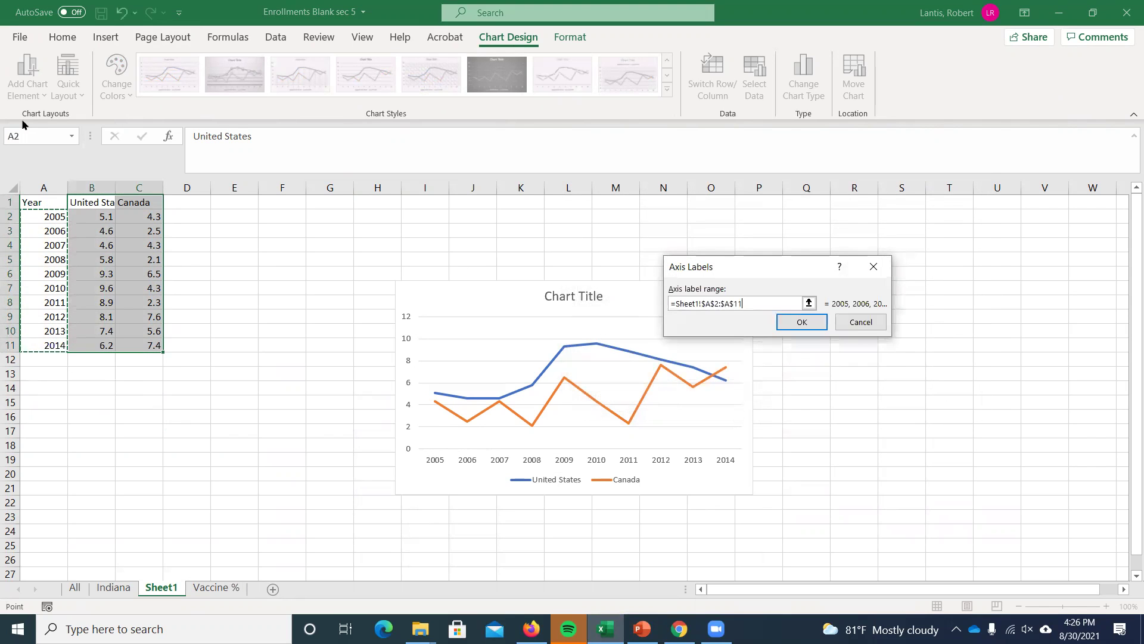
left_click(808, 322)
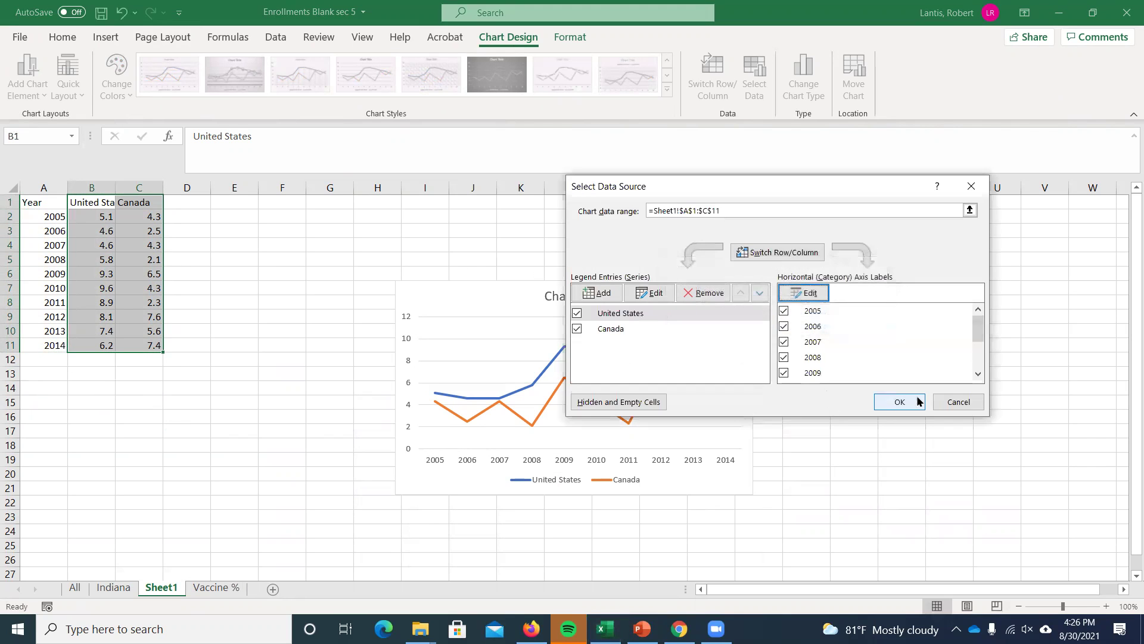
left_click(899, 402)
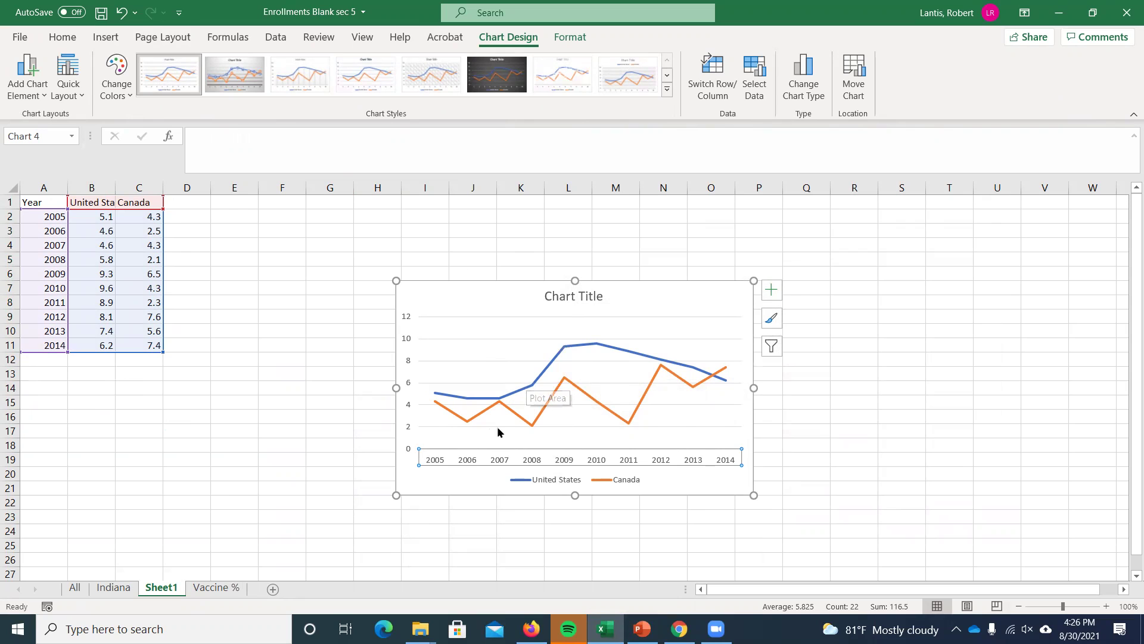
mouse_move(572, 391)
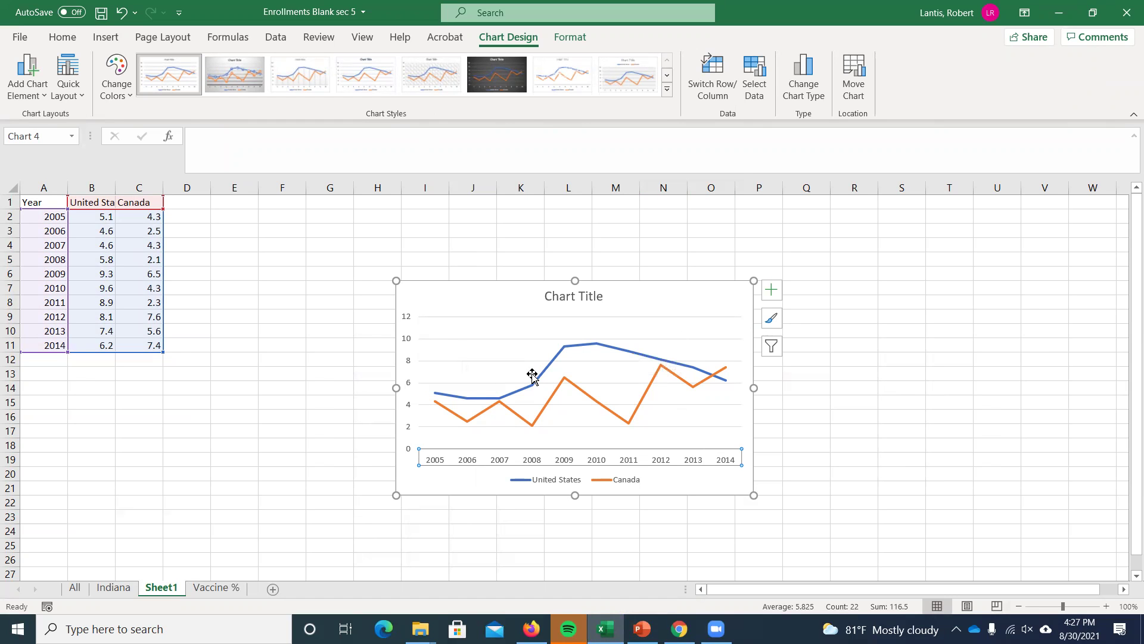
Step: Switch to the Week 2 Lectures presentation in PowerPoint and start the slide show from slide 10, Distribution Shapes
left_click(1056, 12)
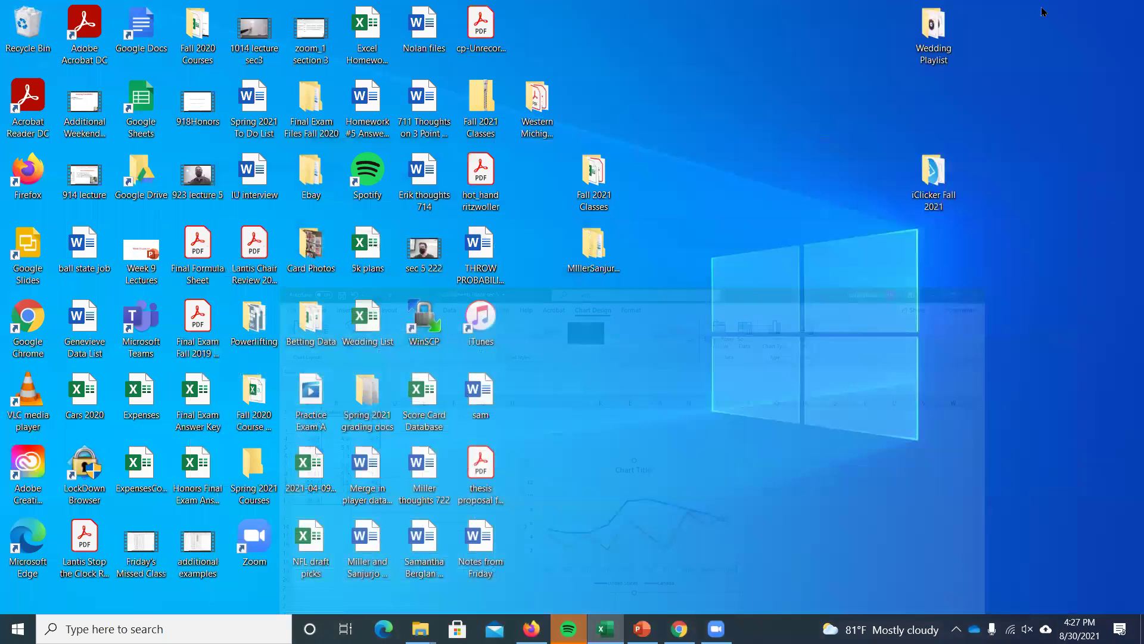
left_click(641, 628)
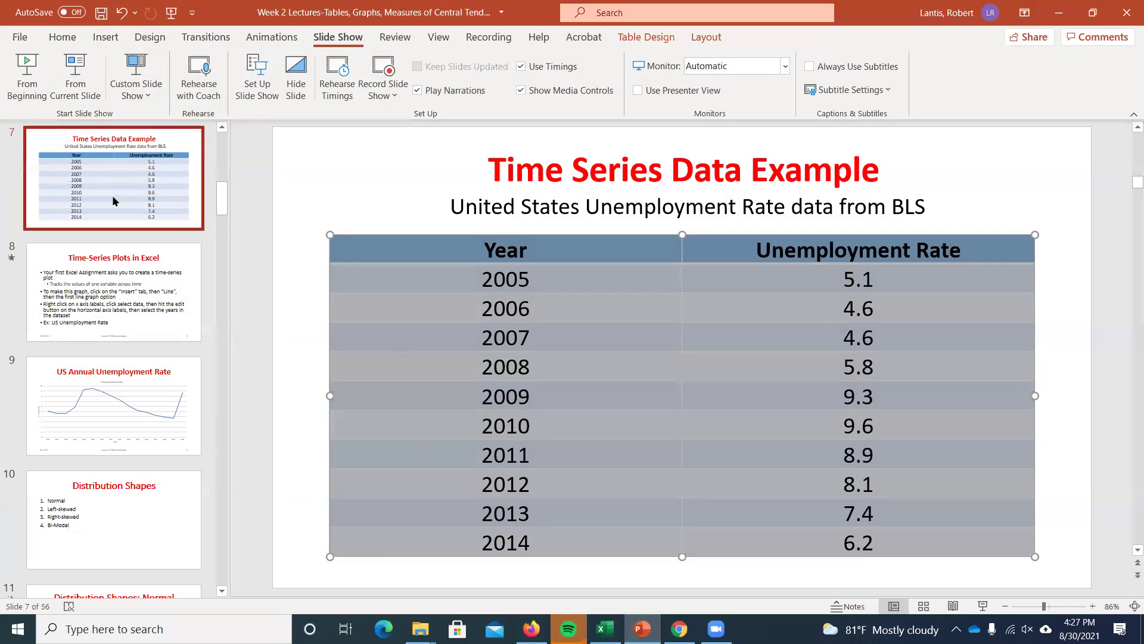
scroll(89, 298, "down", 3)
left_click(89, 345)
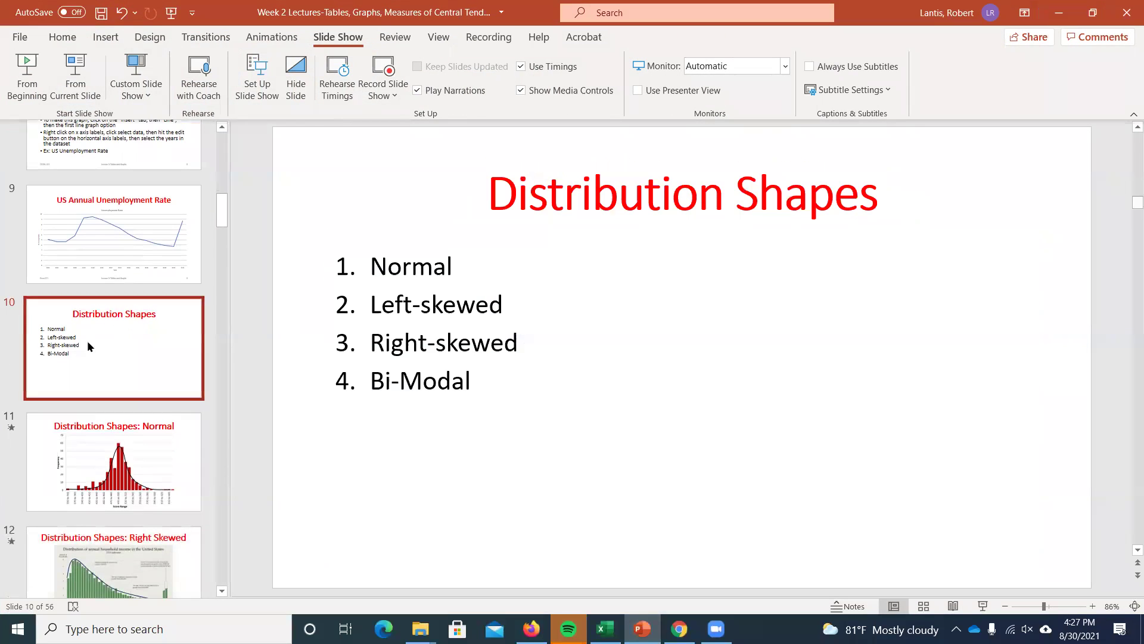
left_click(75, 77)
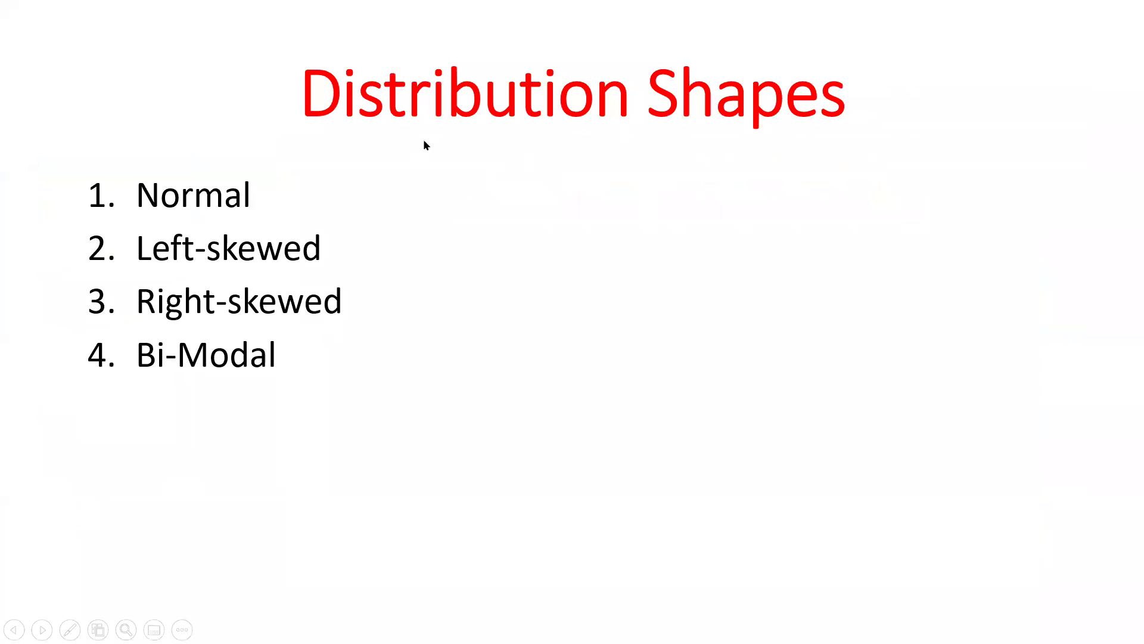
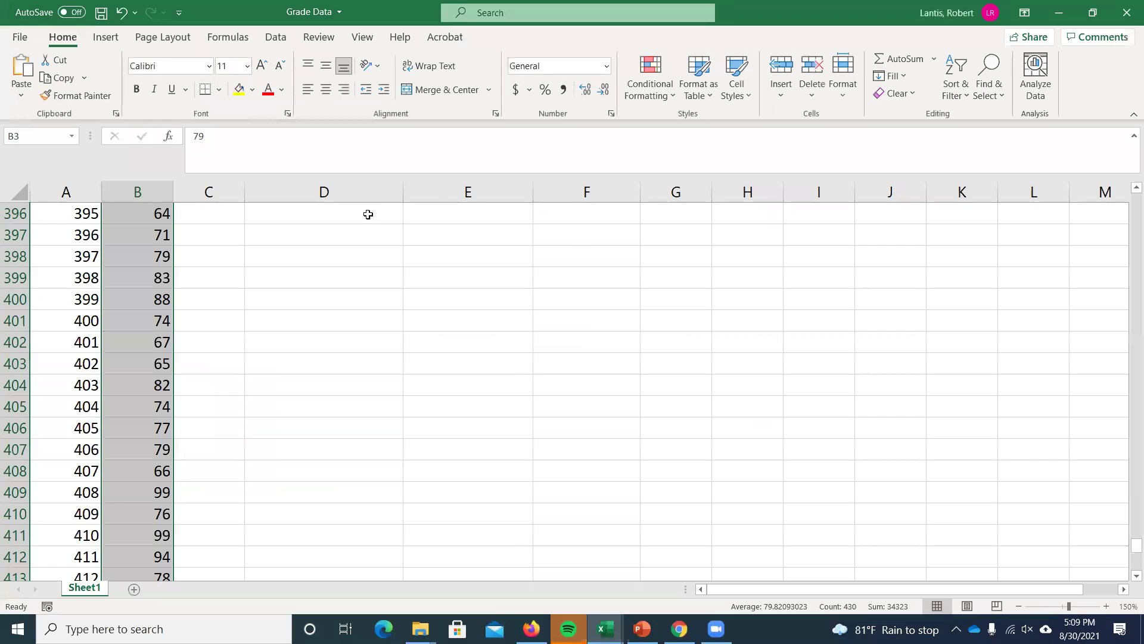
Step: Enter the label "# of Obs" in cell E1 of the grade data sheet
scroll(988, 457, "up", 5)
left_click_drag(1127, 534, 1126, 206)
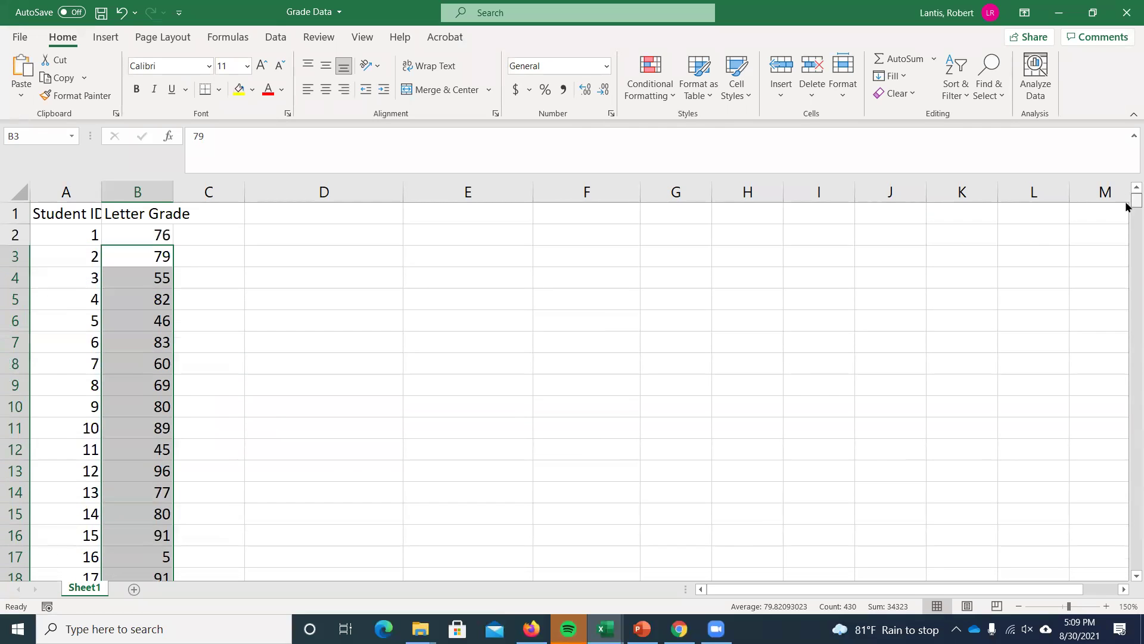
left_click(217, 252)
key("Left")
key("Left")
key("Right")
key("Right")
key("Right")
key("Right")
key("Up")
key("Up")
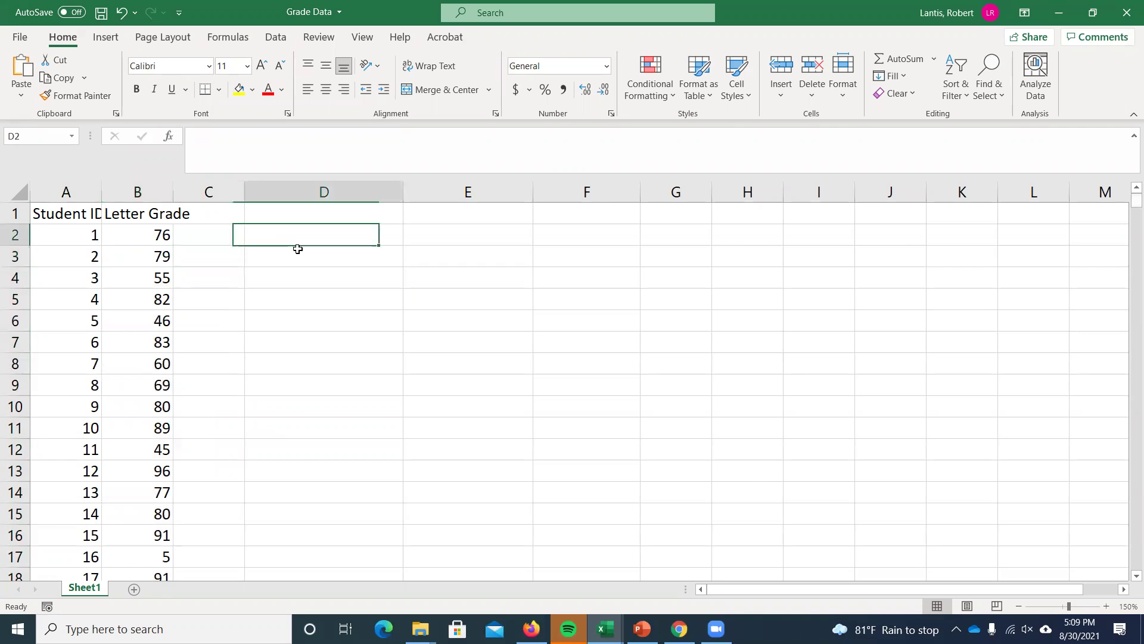
type("O")
key("BackSpace")
type("# of Obs")
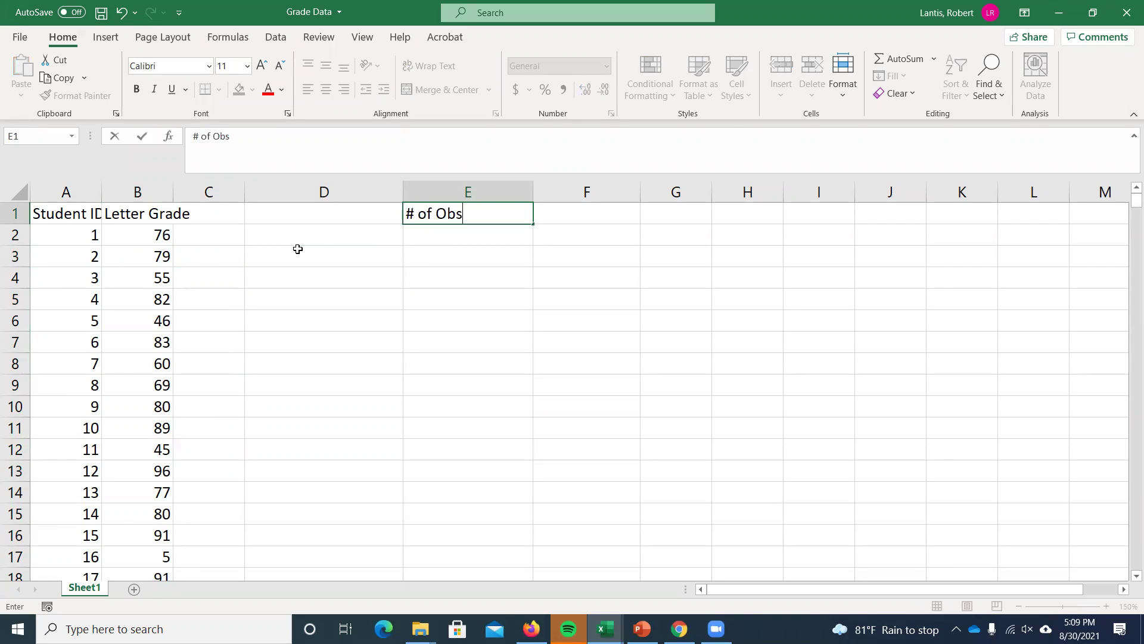
Step: Count the grades in F1 with a COUNT formula over B2:B432
key("Tab")
type("=count(")
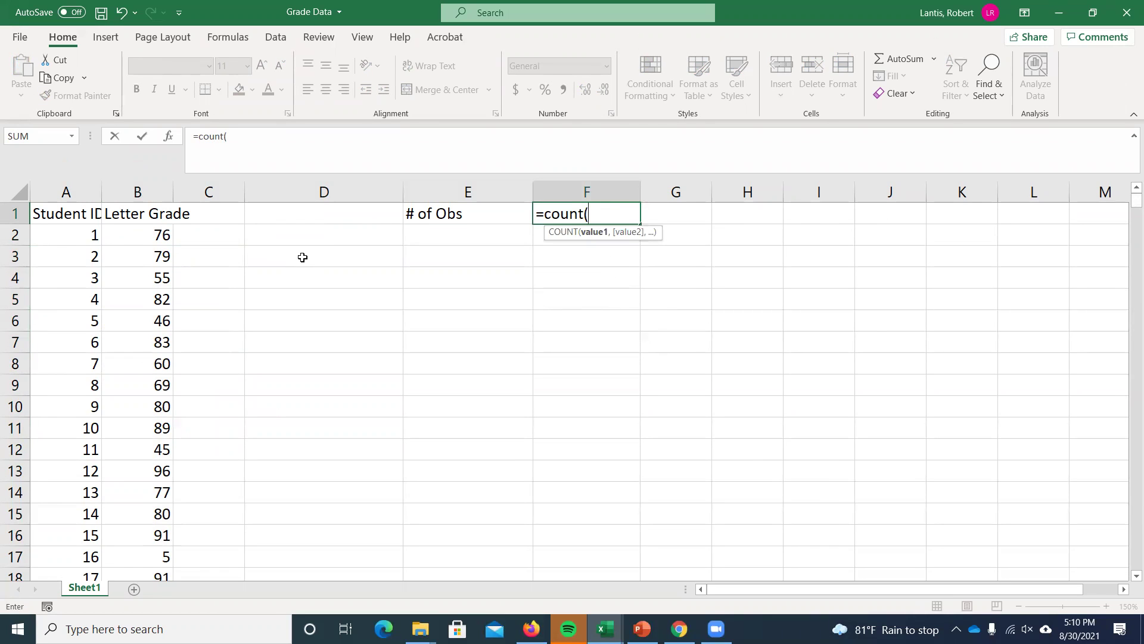
left_click(162, 233)
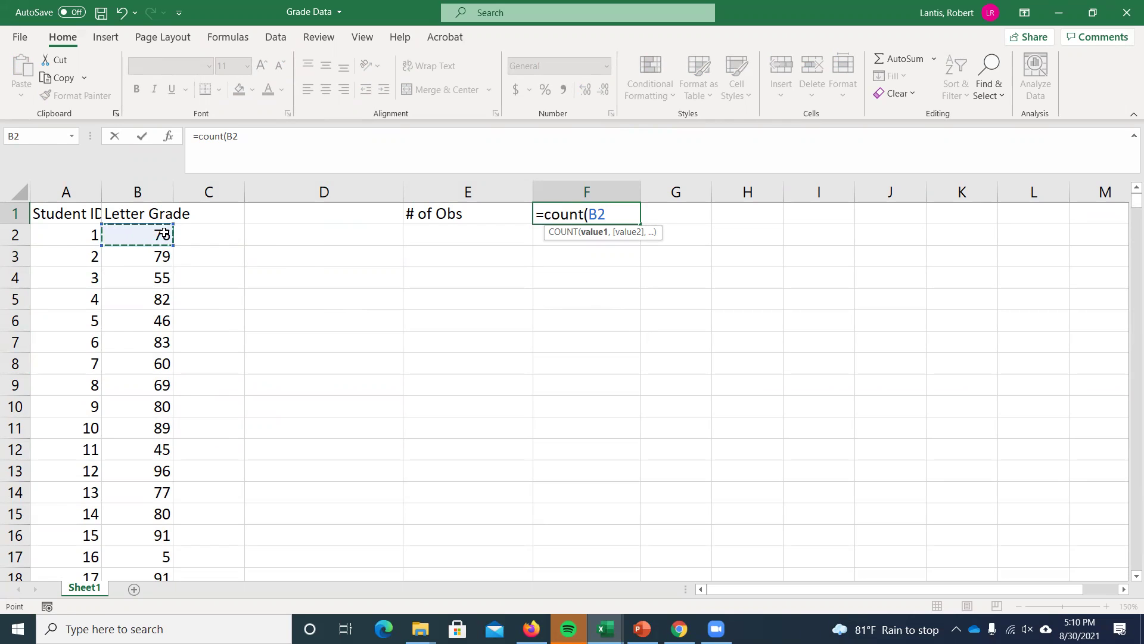
key("ctrl+shift+Down")
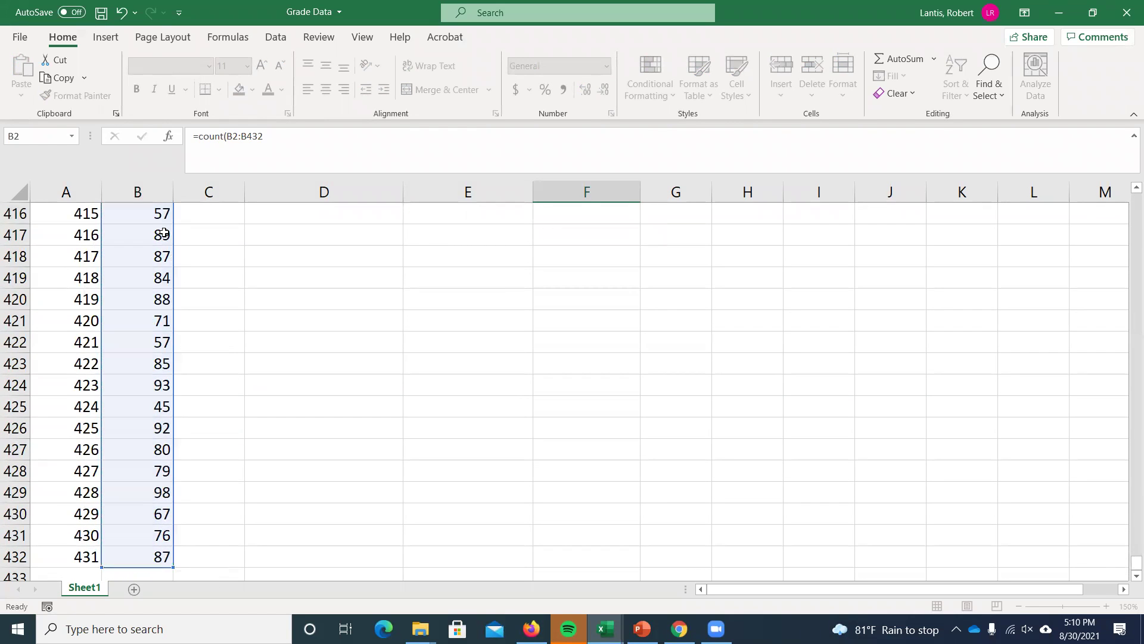
key("Return")
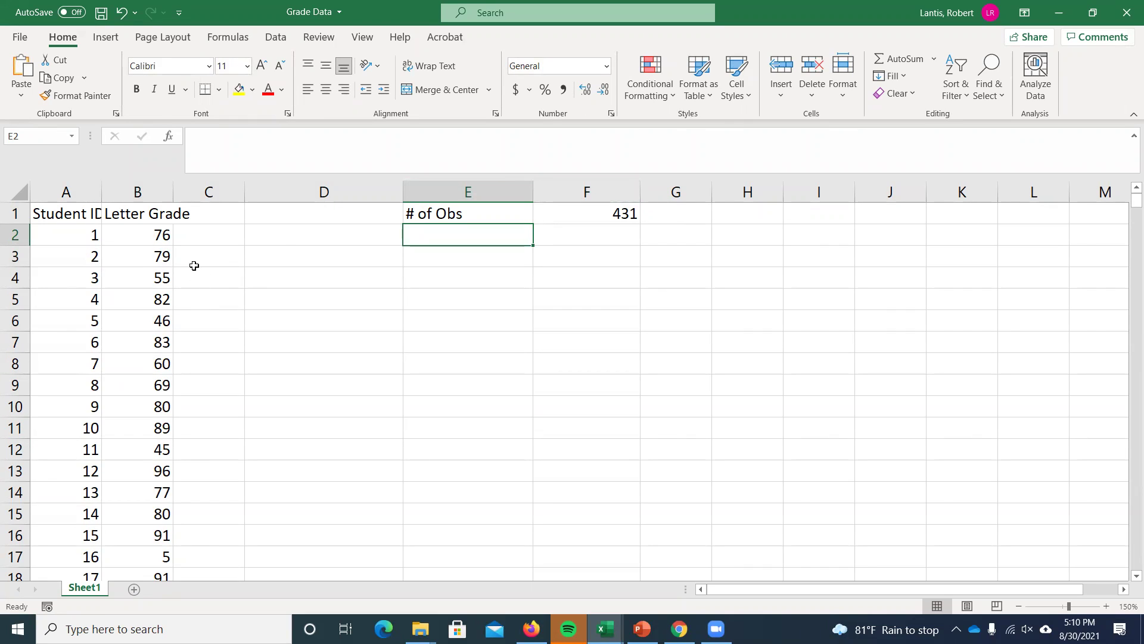
Step: Enter the labels Mean, Median and Mode in cells E2 to E4
type("Mean")
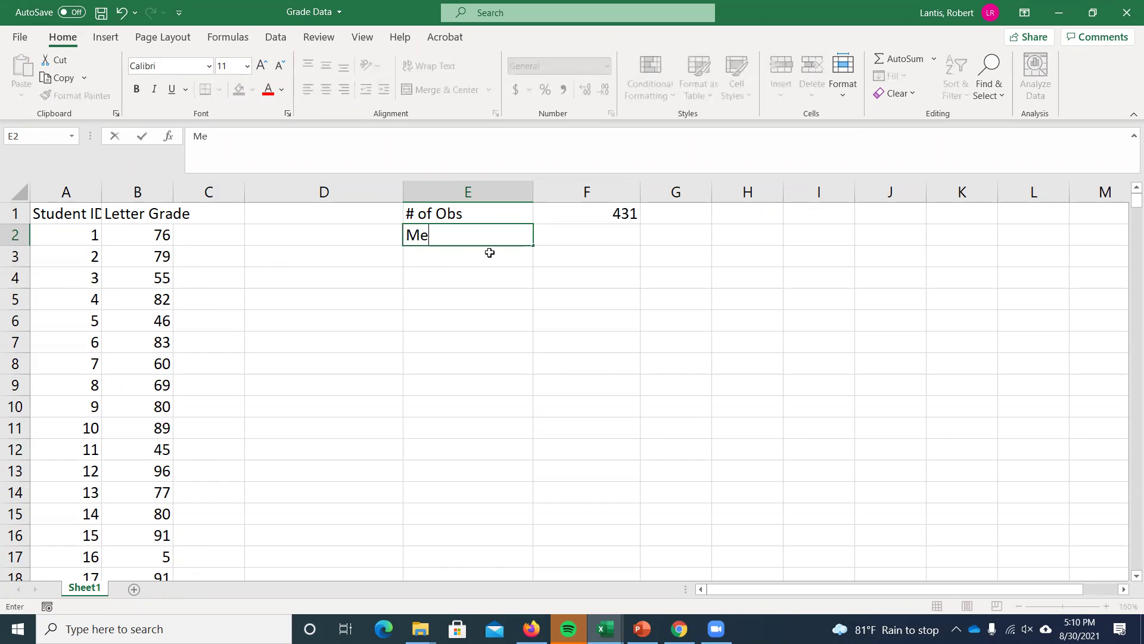
key("Return")
type("Median")
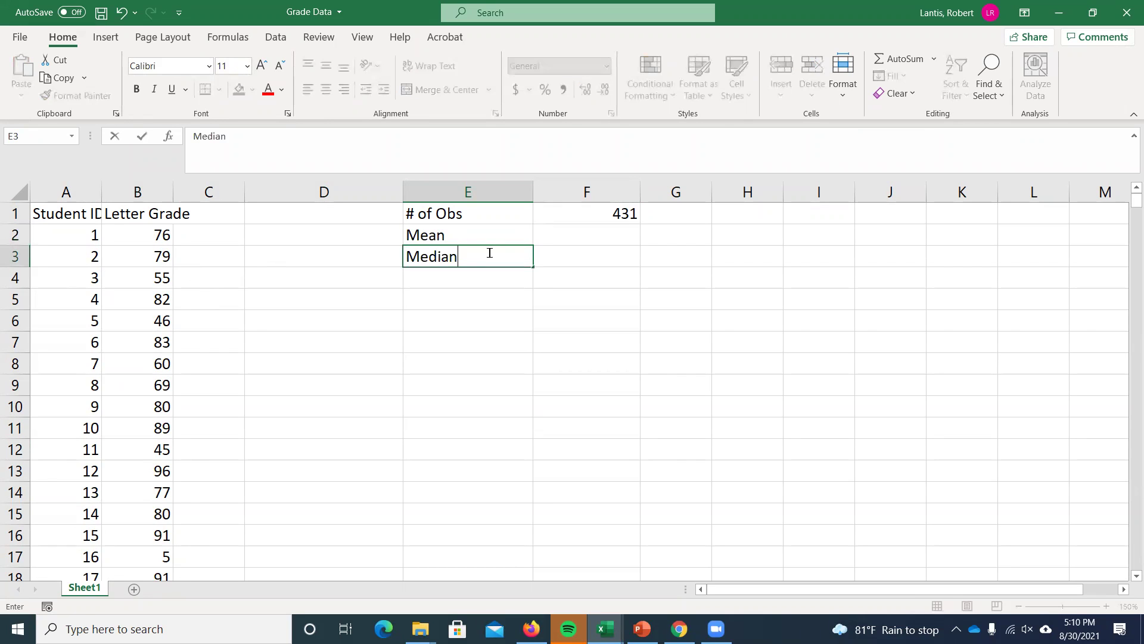
key("Return")
type("Mode")
key("Tab")
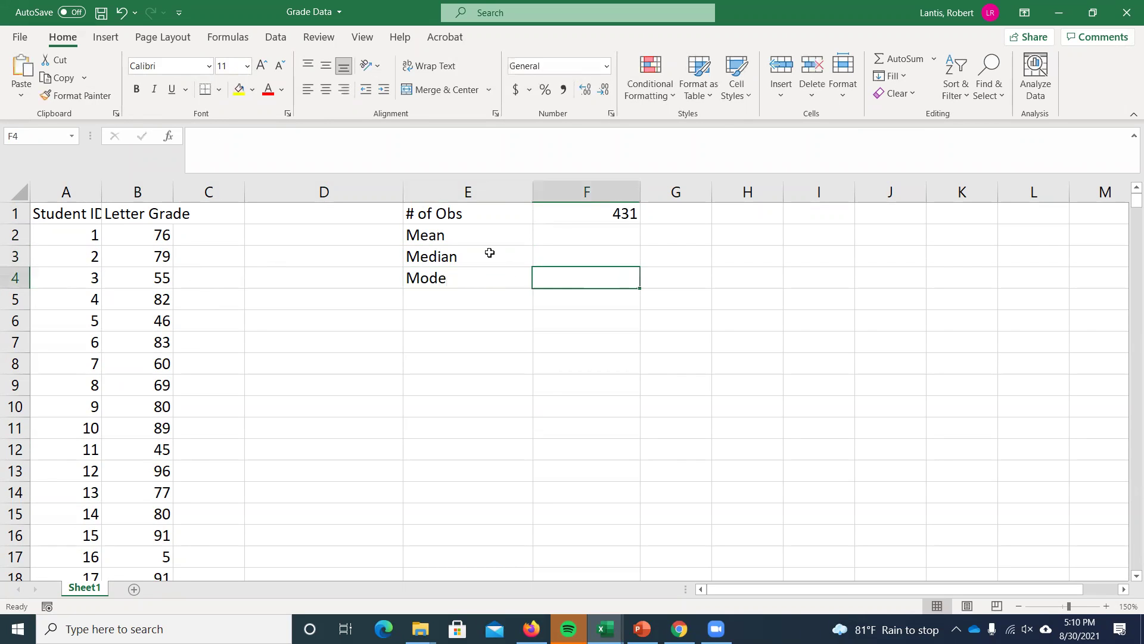
Step: Calculate the mean grade in F2 with an AVERAGE formula over B2:B432
key("Up")
key("Up")
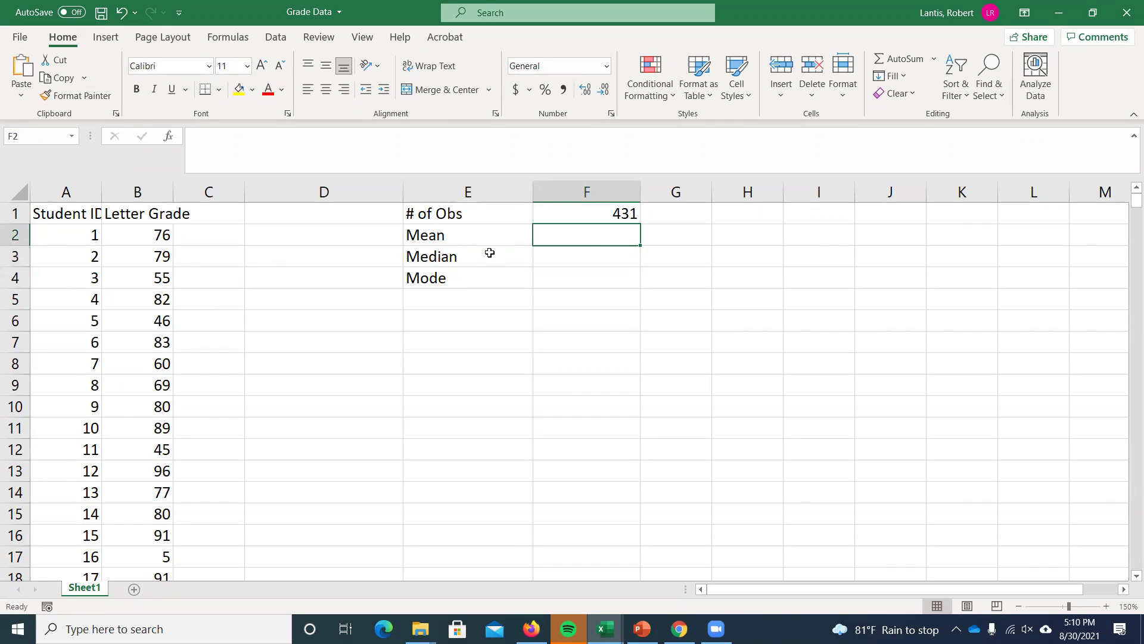
type("=")
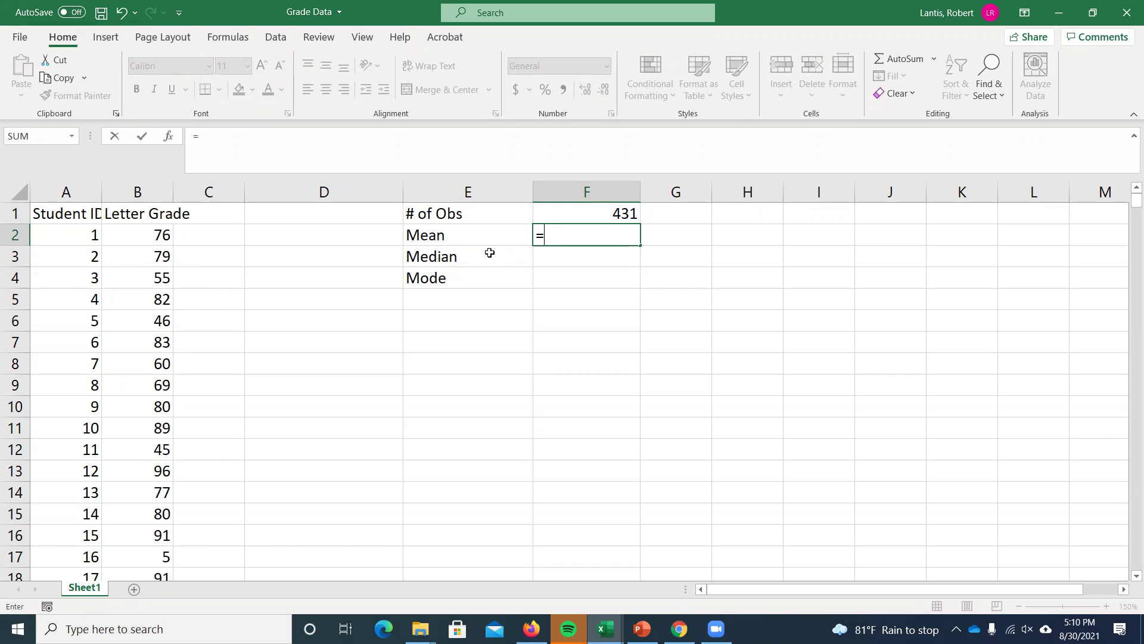
type("average(")
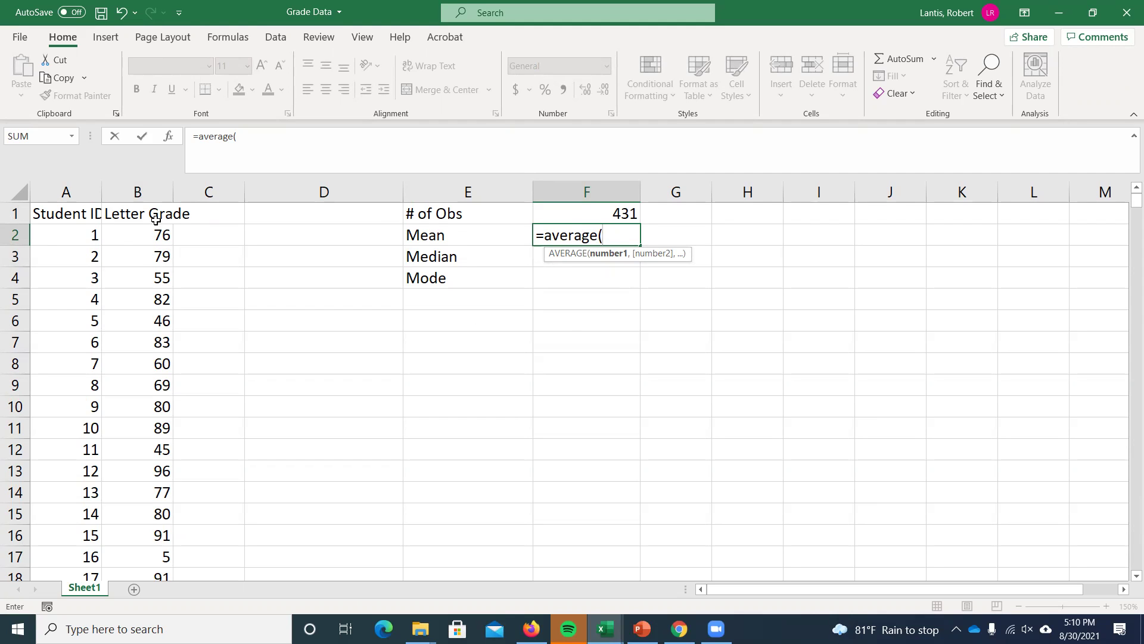
left_click(137, 235)
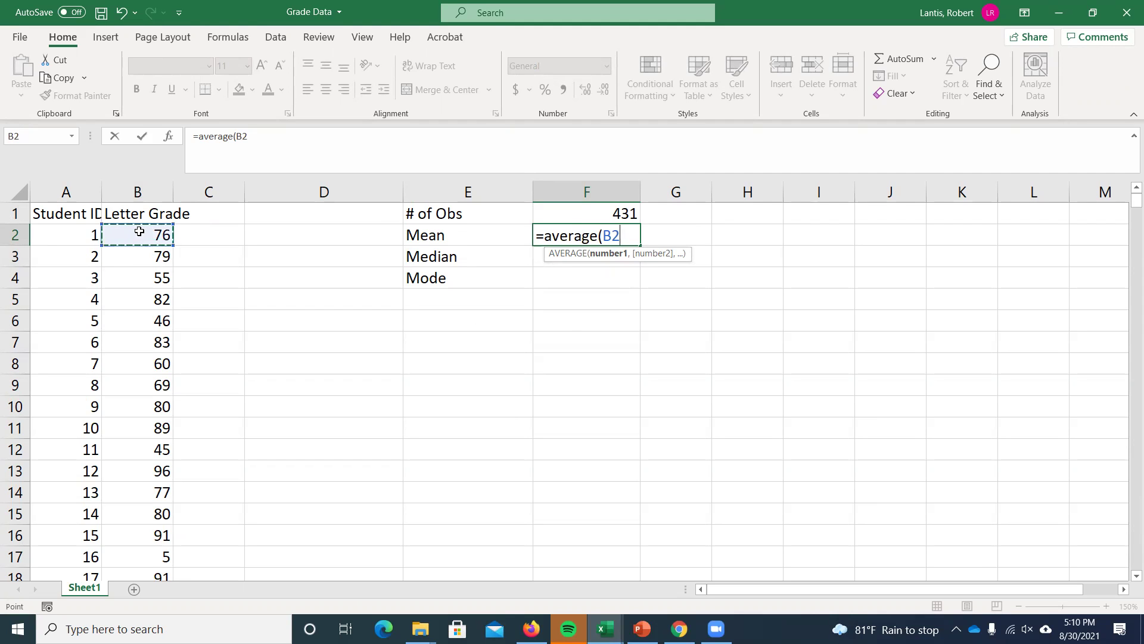
key("ctrl+shift+Down")
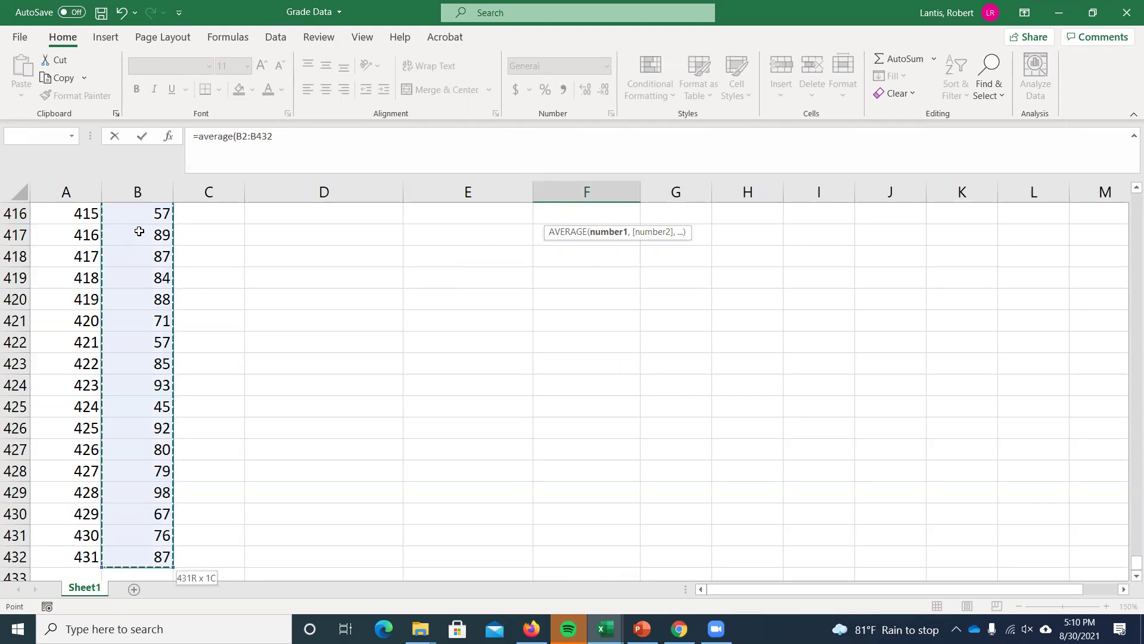
key("Return")
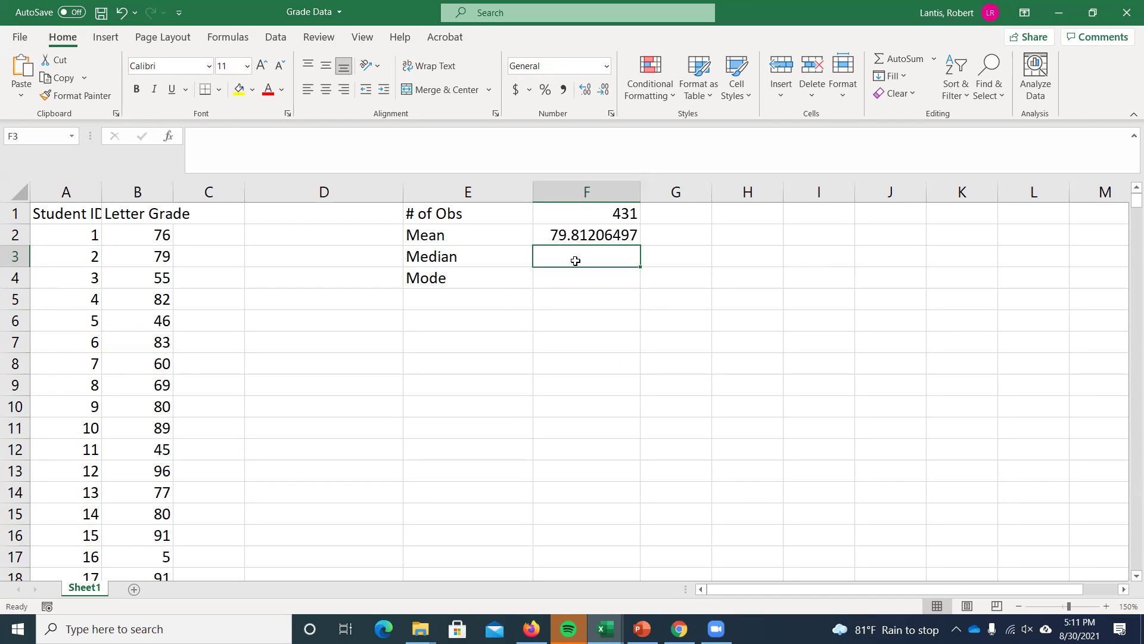
Step: Calculate the median grade in F3 with a MEDIAN formula over B2:B432
type("=median")
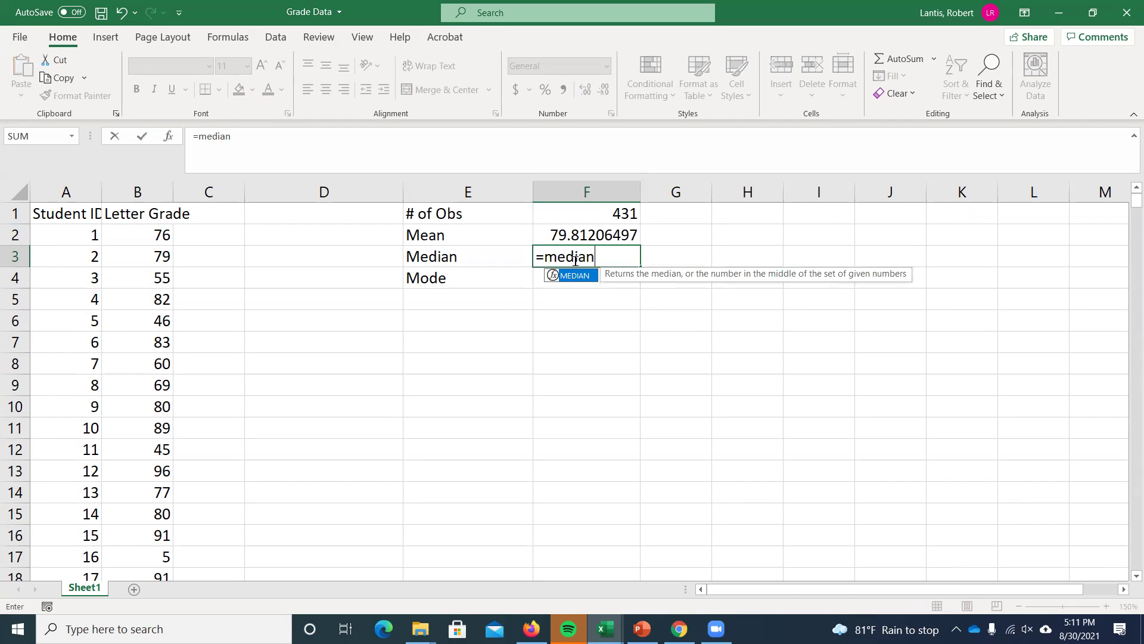
type("(")
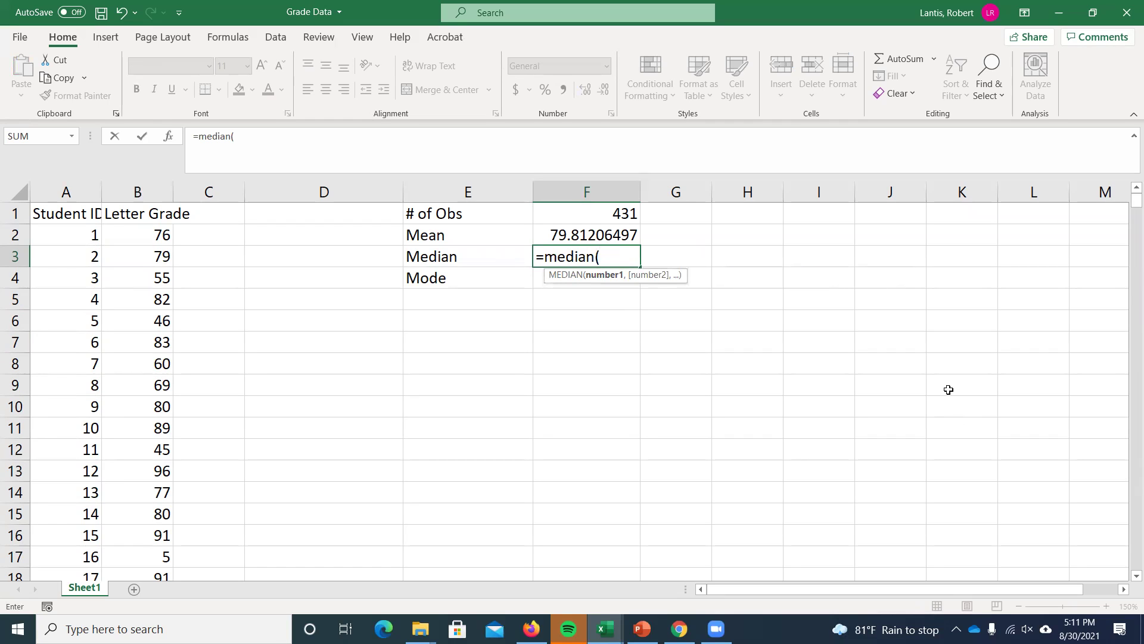
left_click(156, 237)
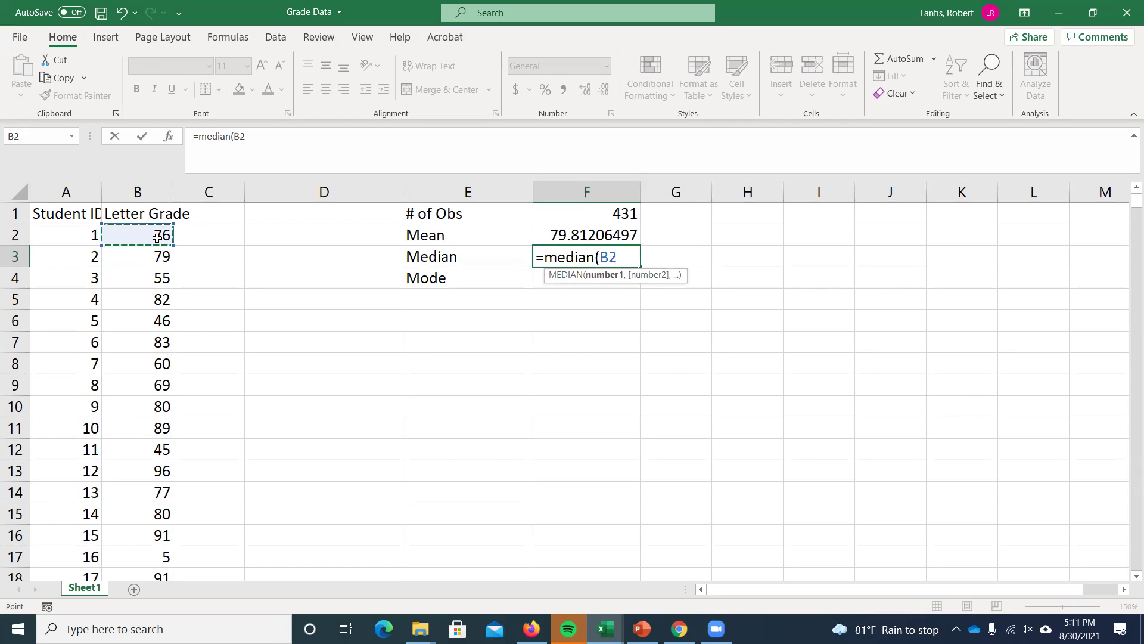
key("ctrl+shift+Down")
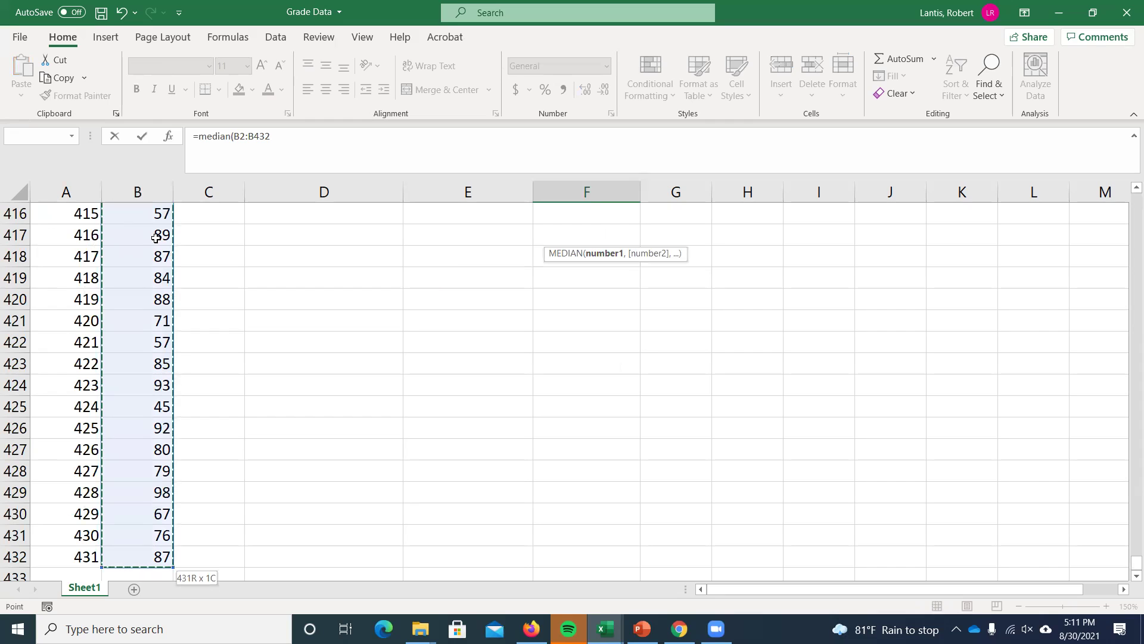
key("Return")
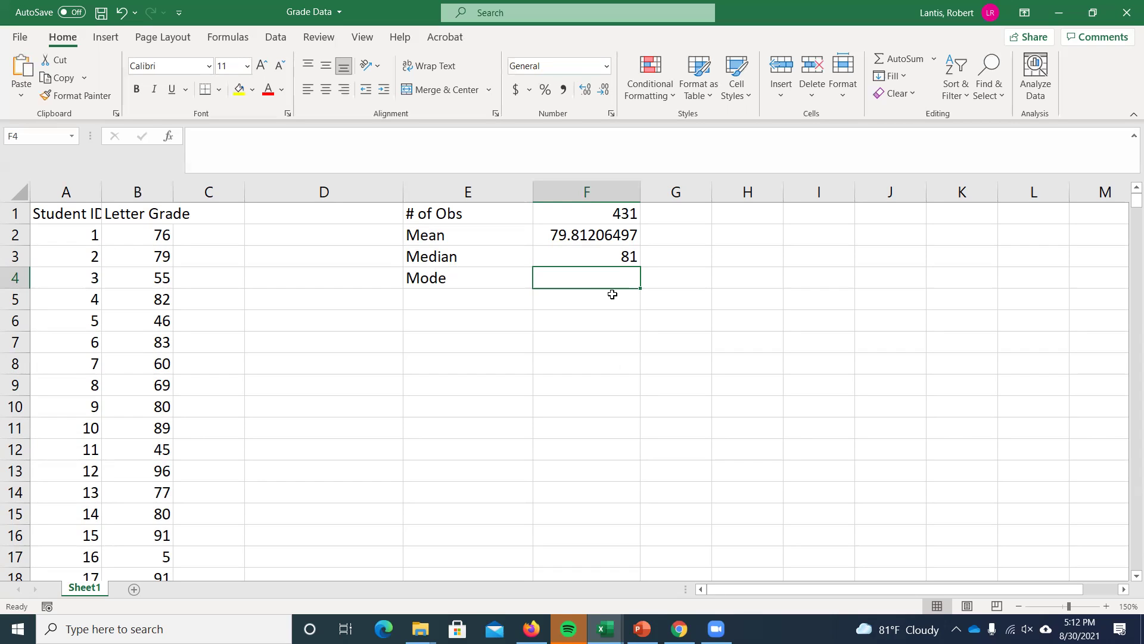
Step: Calculate the most frequent grade in F4 with a MODE formula over B2:B432
type("=mode(")
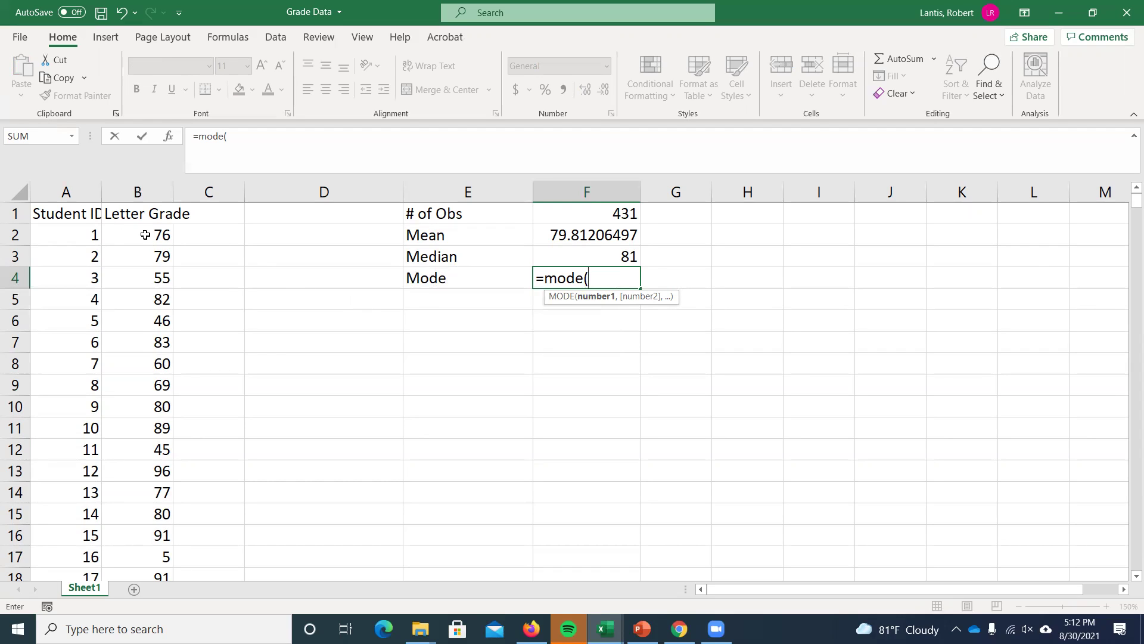
left_click(157, 236)
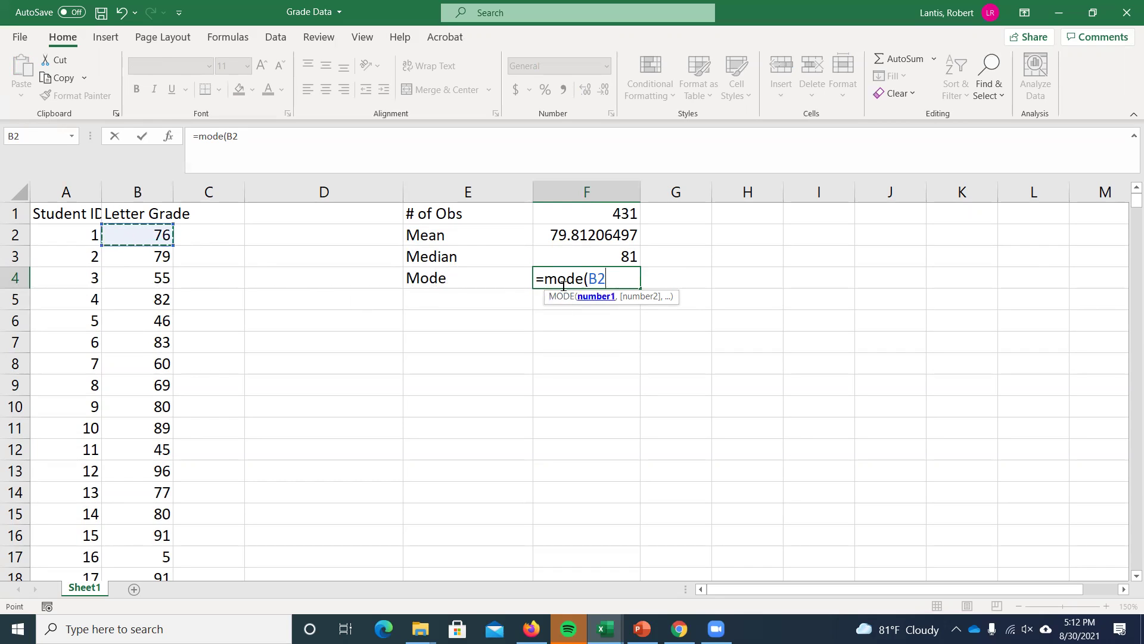
key("ctrl+shift+Down")
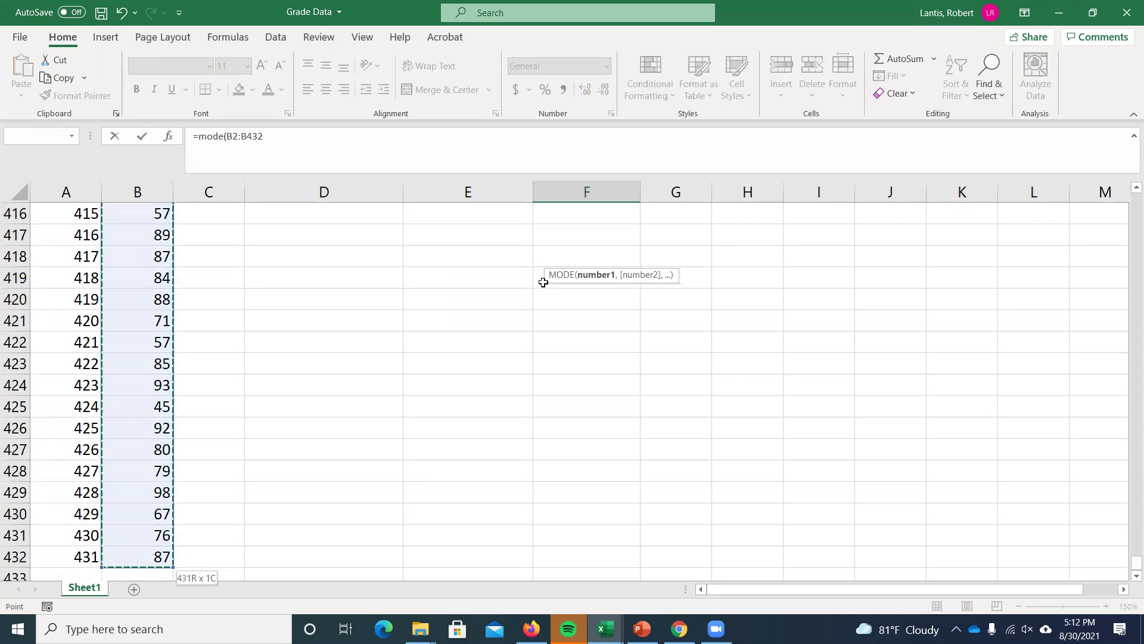
key("Return")
scroll(562, 266, "up", 2)
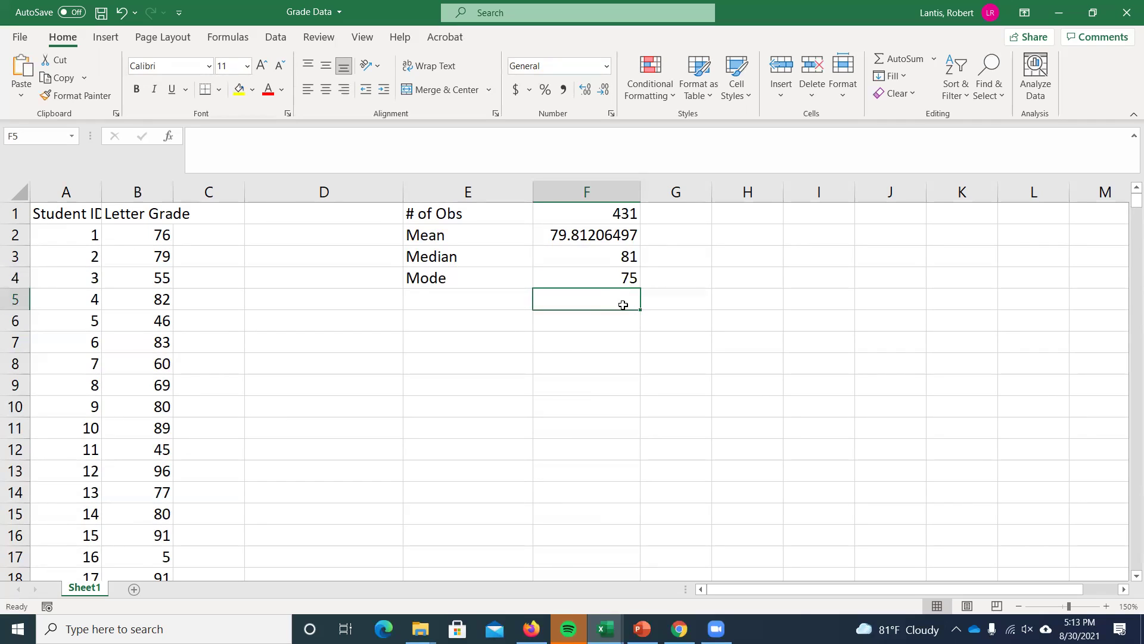
Step: Enter the labels Variance in E6 and Standard deviation in E7
left_click(473, 316)
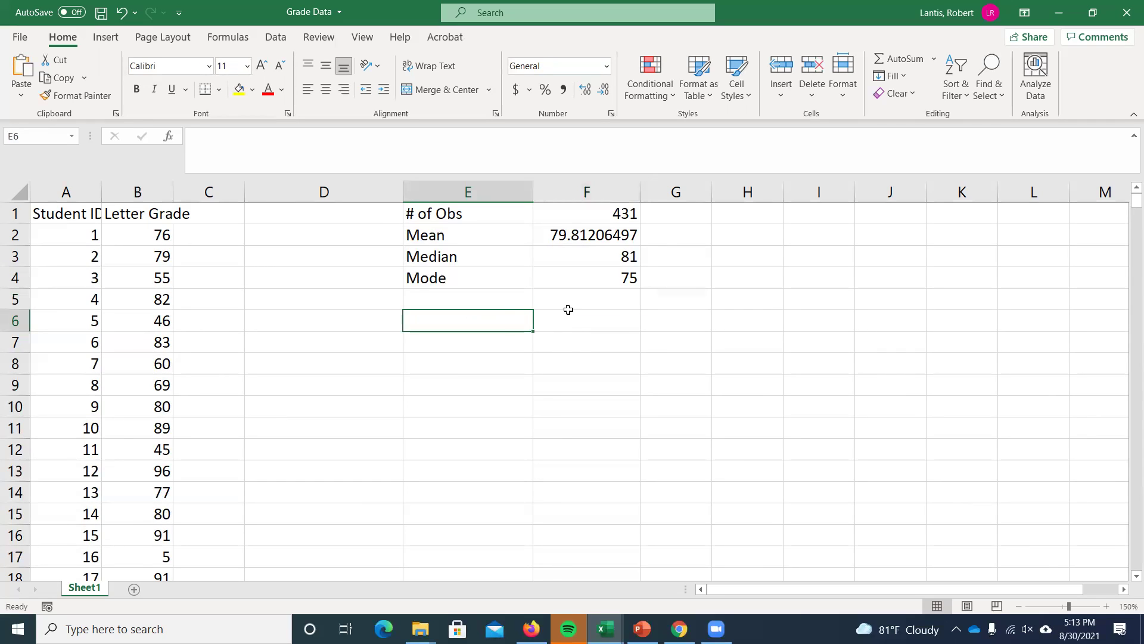
type("Variance")
key("Return")
type("Standar")
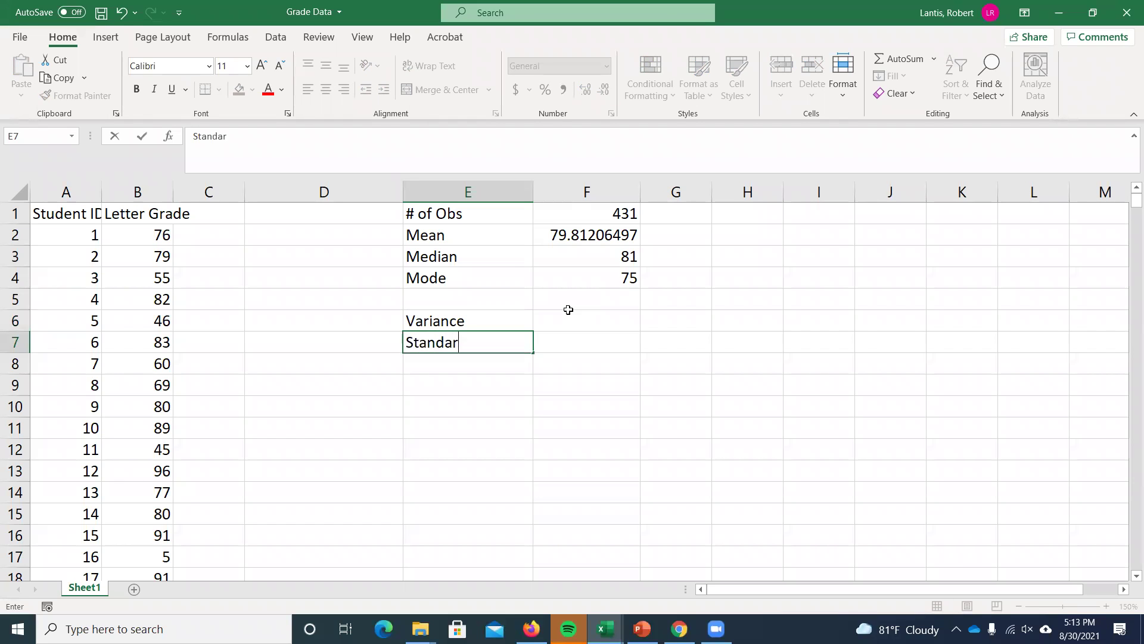
type("d deviation")
key("Return")
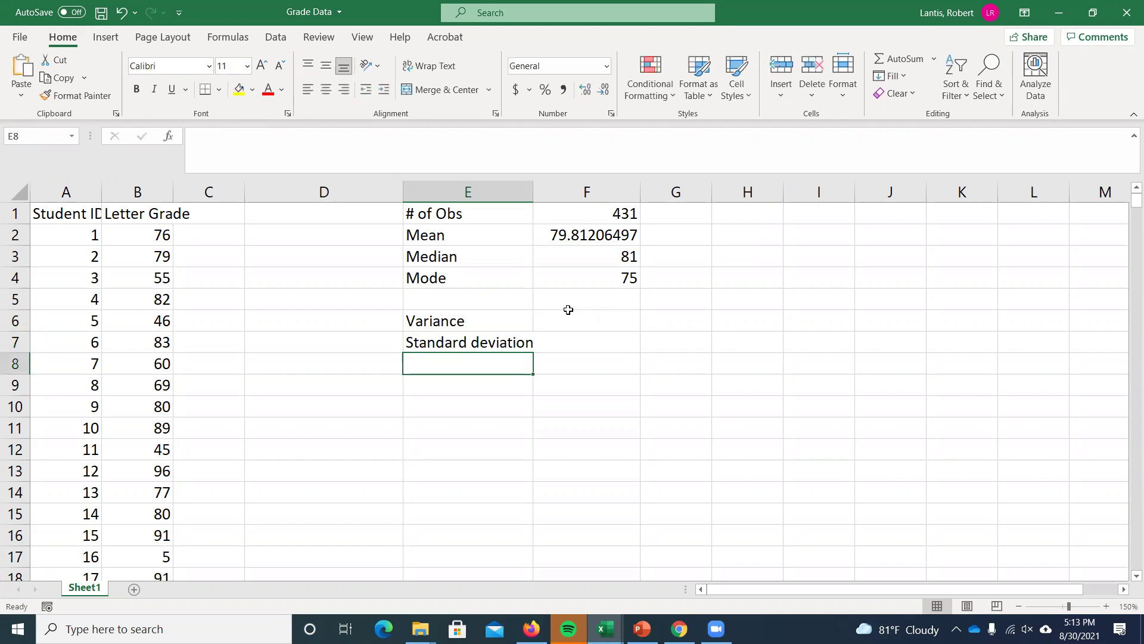
Step: Calculate the population variance of the grades in F6 with a VAR.P formula over B2:B432
key("Page_Down")
key("Page_Up")
left_click(599, 316)
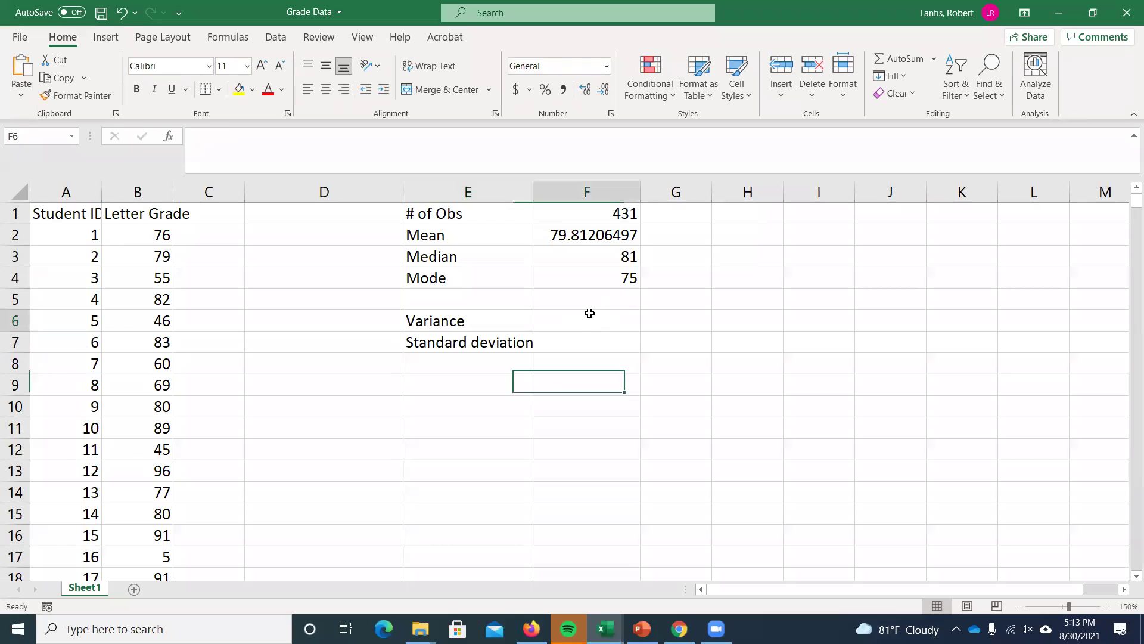
type("=var")
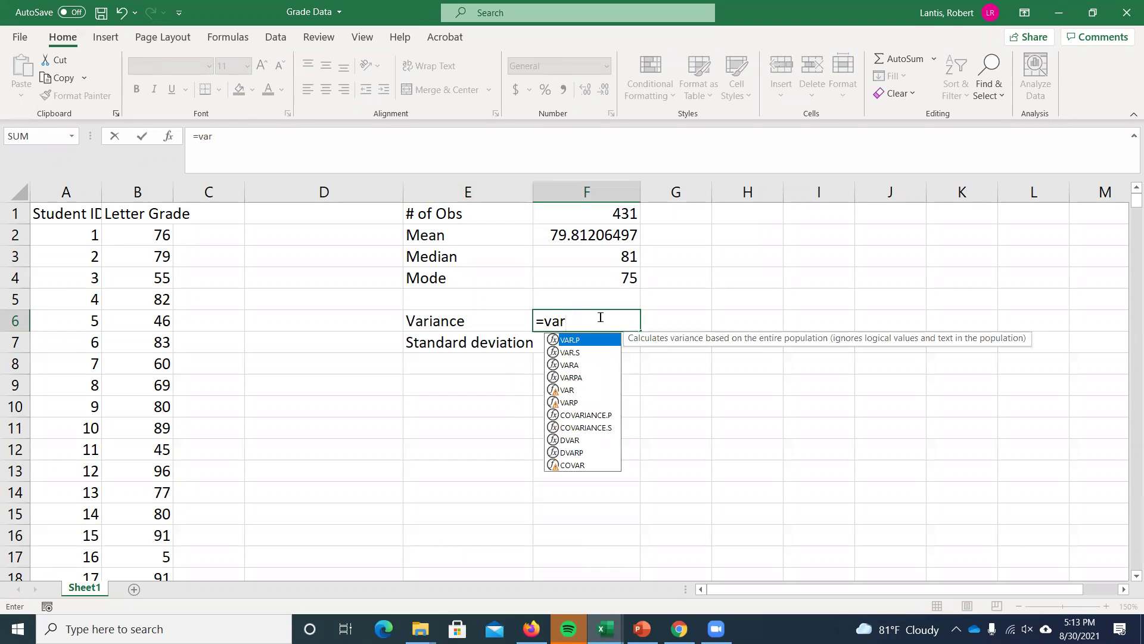
type(".p(")
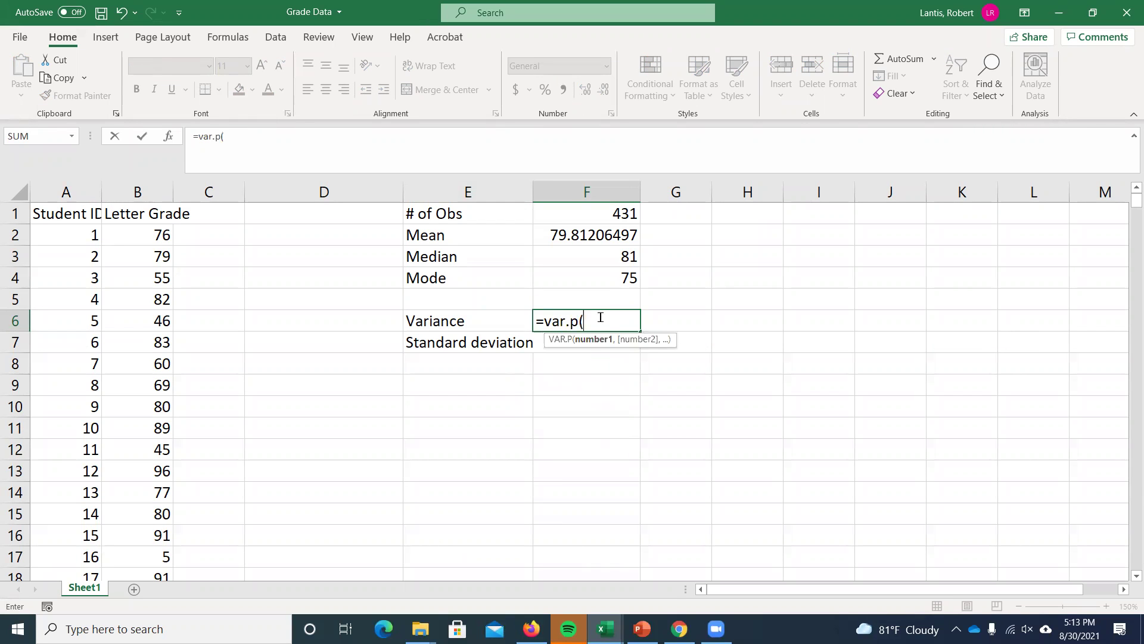
key("BackSpace")
key("BackSpace")
type("s(")
key("BackSpace")
key("BackSpace")
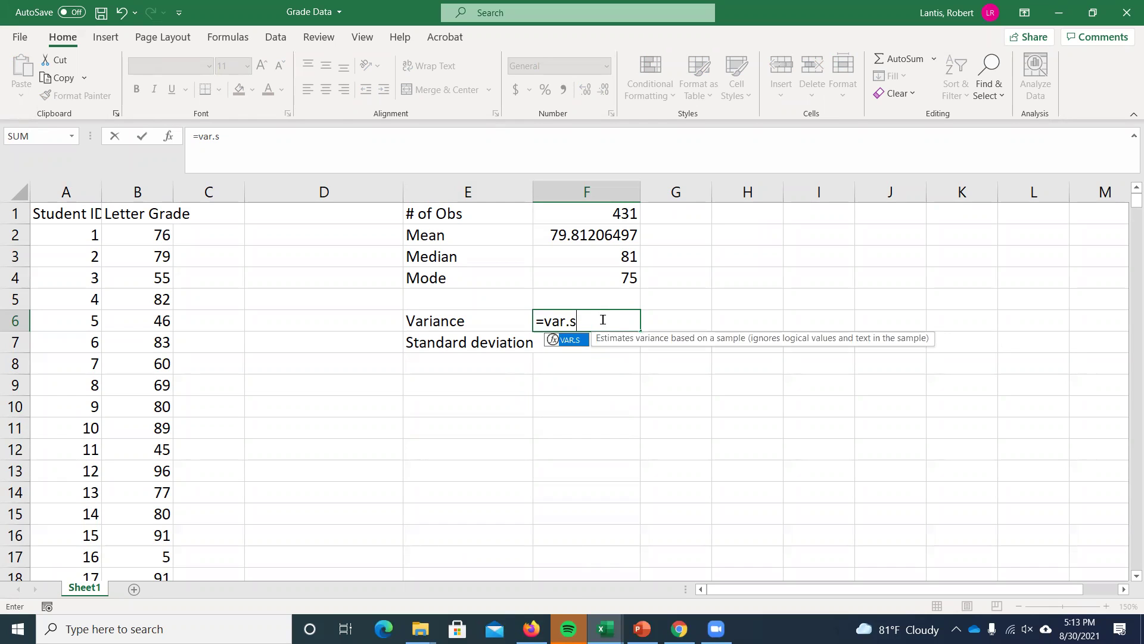
type("p(")
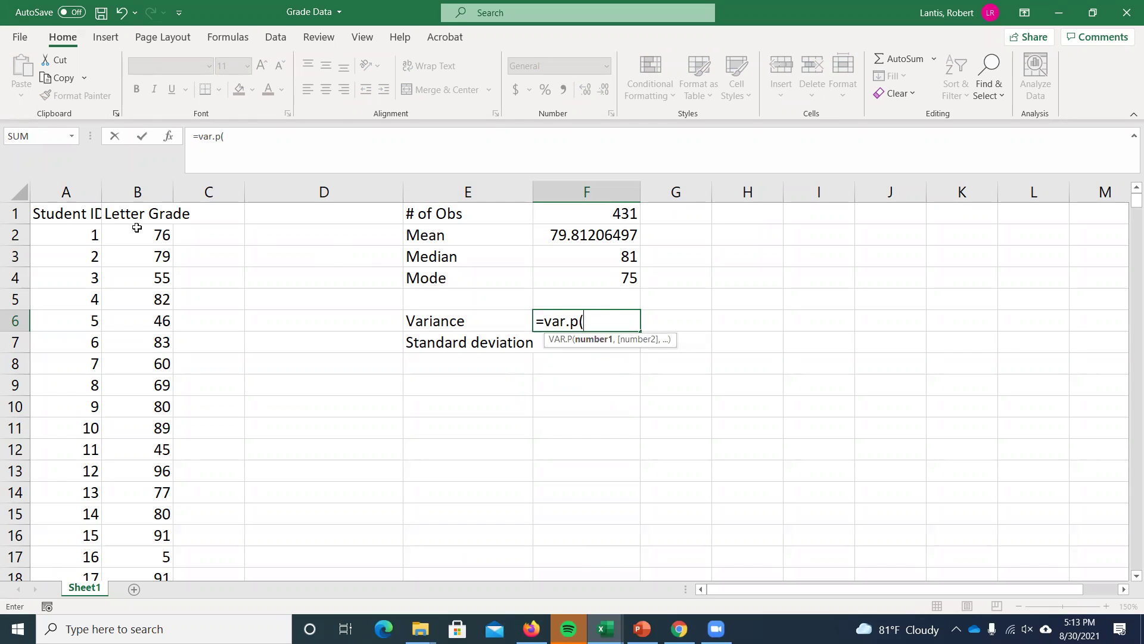
left_click(160, 231)
key("ctrl+shift+Down")
key("Return")
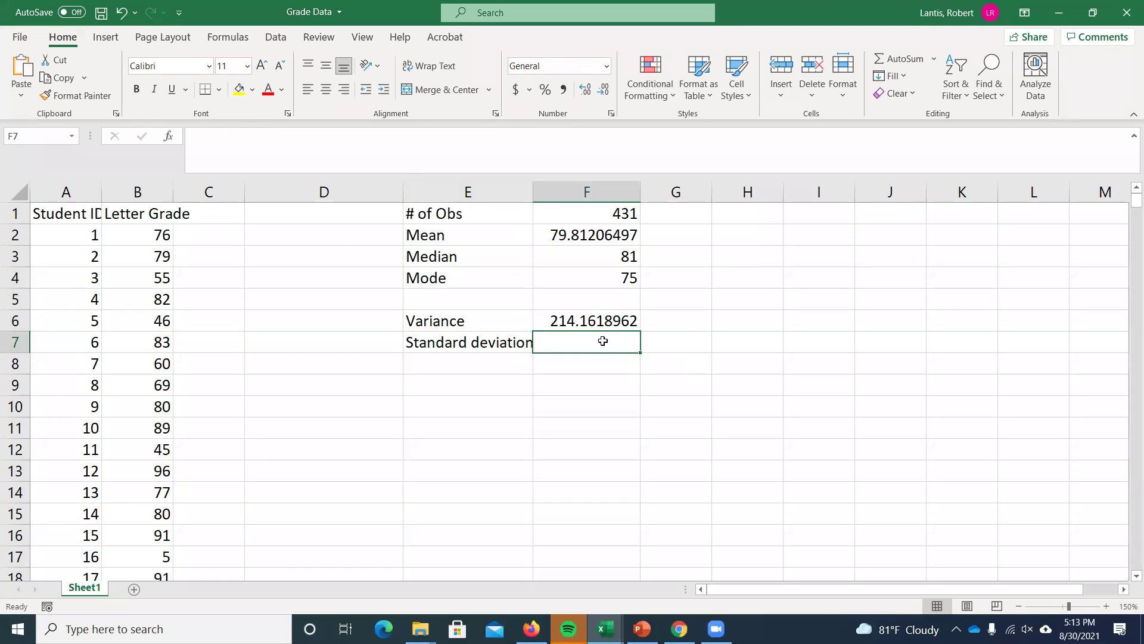
Step: Calculate the population standard deviation of the grades in F7 with a STDEV.P formula over B2:B432
type("=")
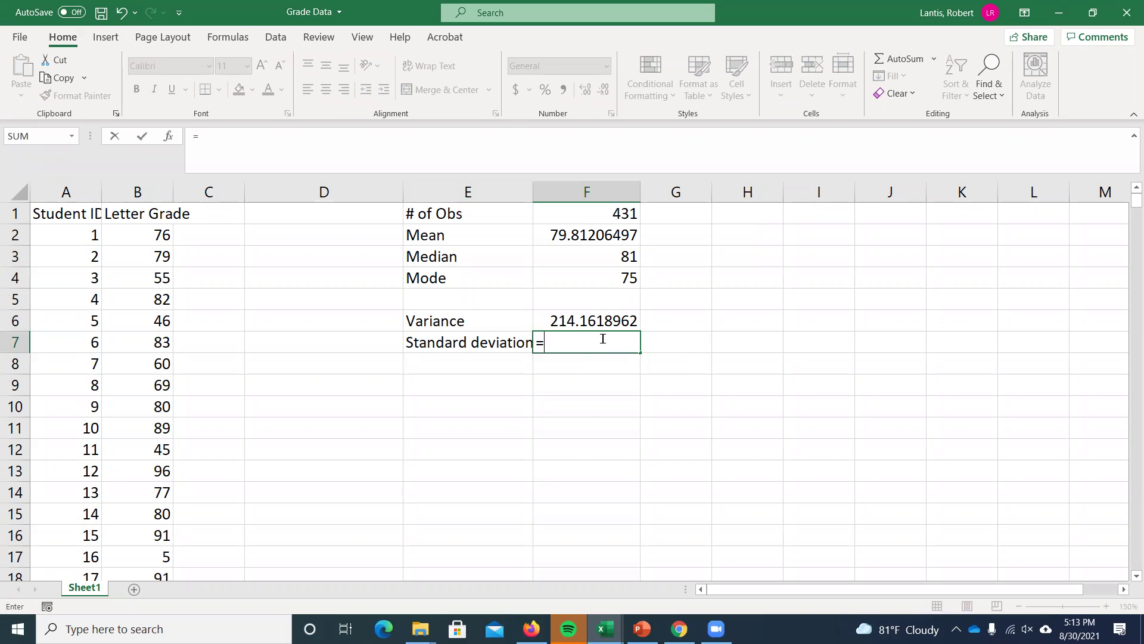
type("stdev")
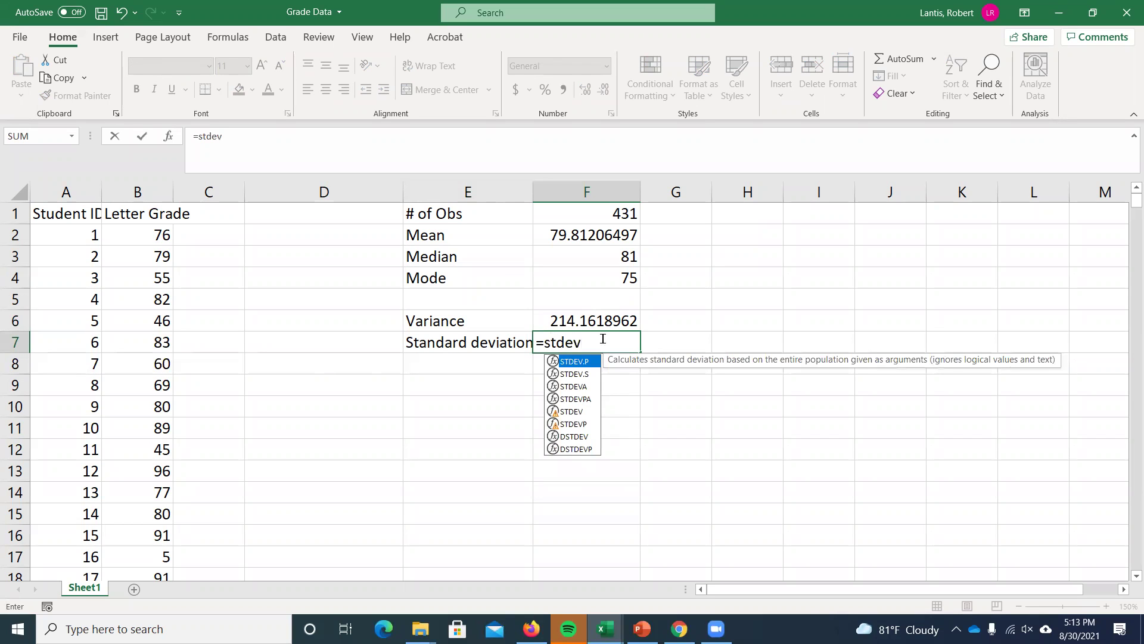
type(".p(")
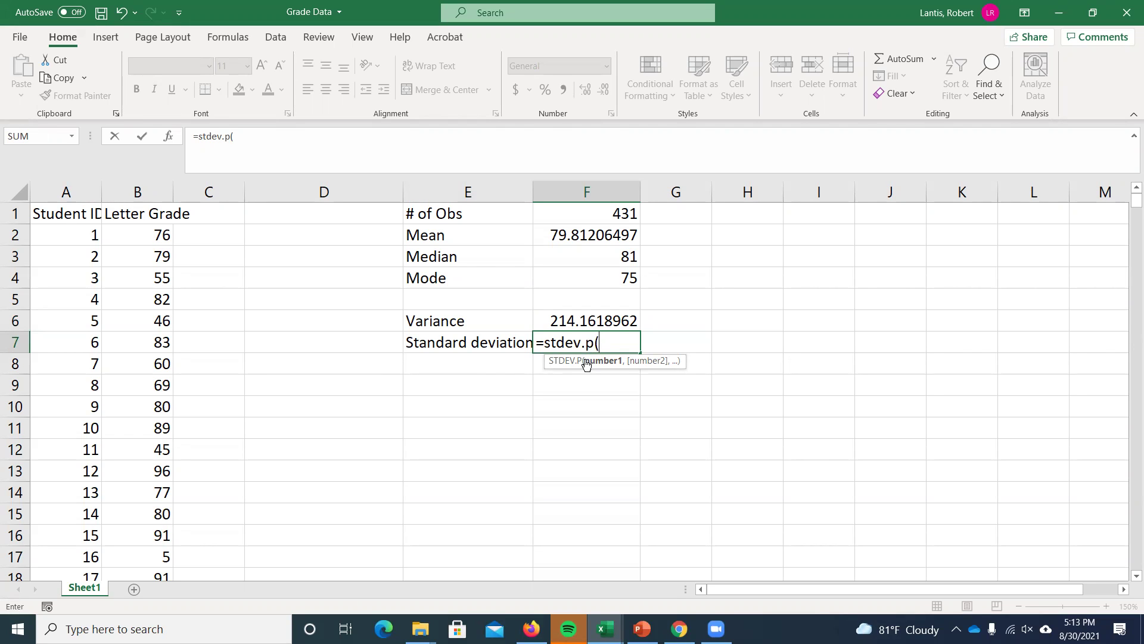
left_click(172, 236)
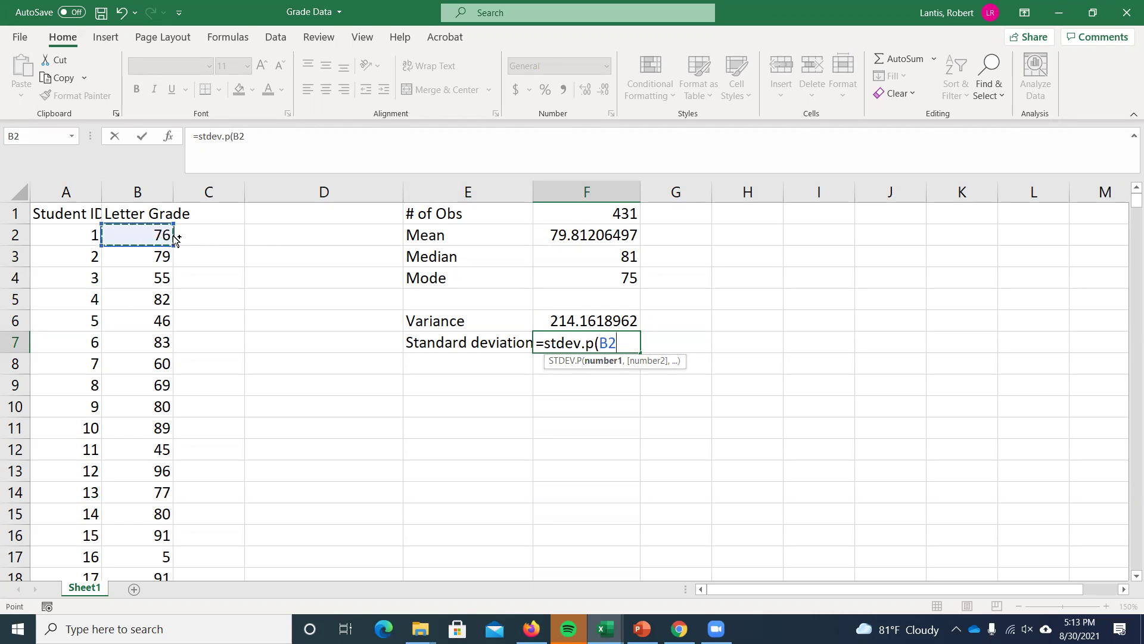
key("ctrl+shift+Down")
key("Return")
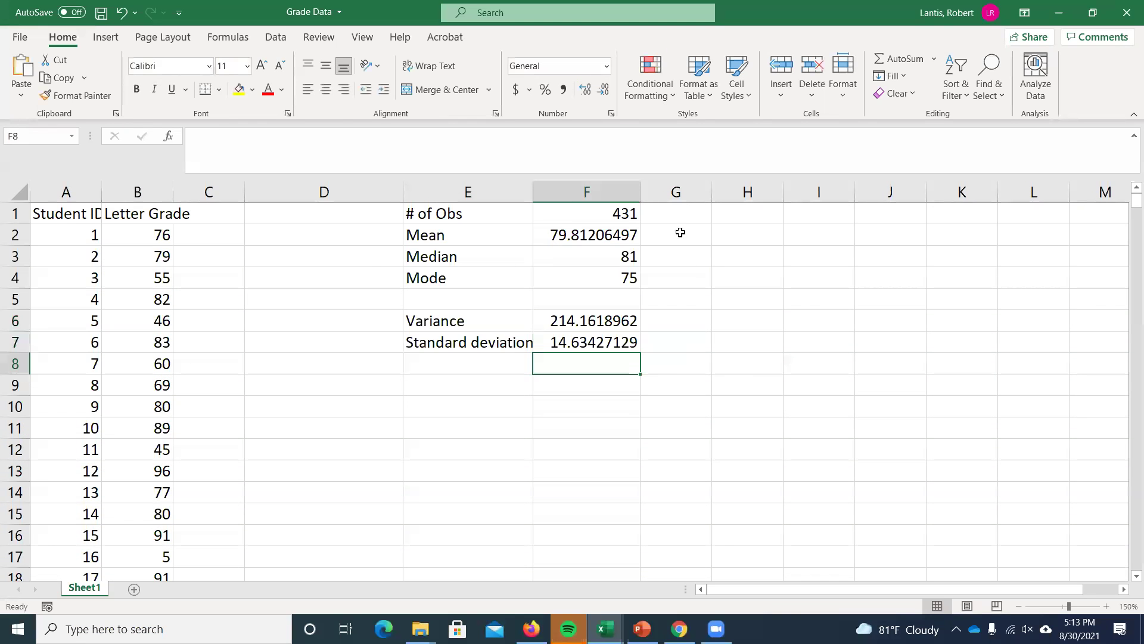